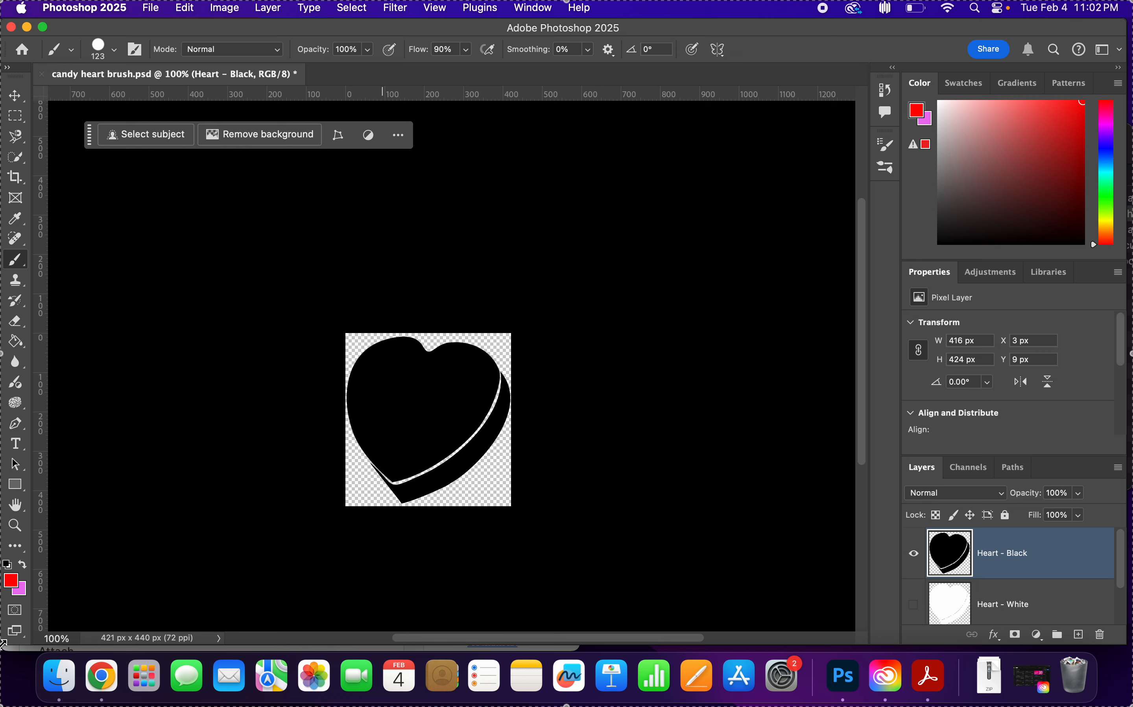
Reset the colours to default black and white and define the heart as a brush preset named "Candy Heart" plus the owner's name.
click(7, 564)
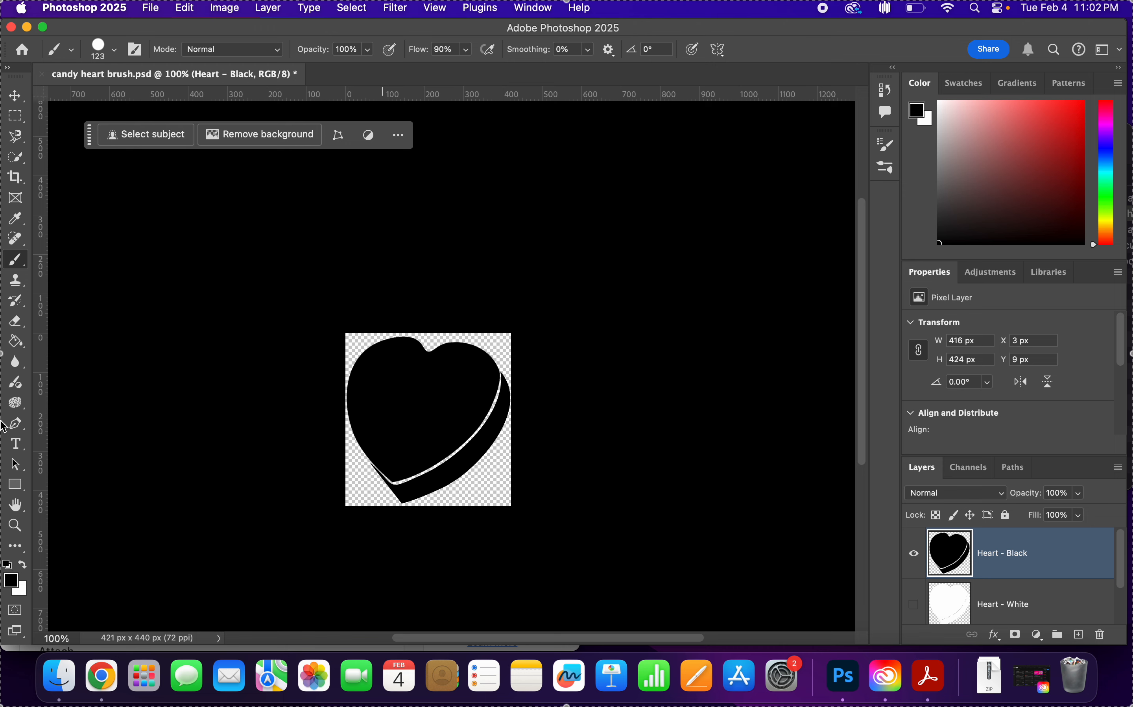
click(187, 8)
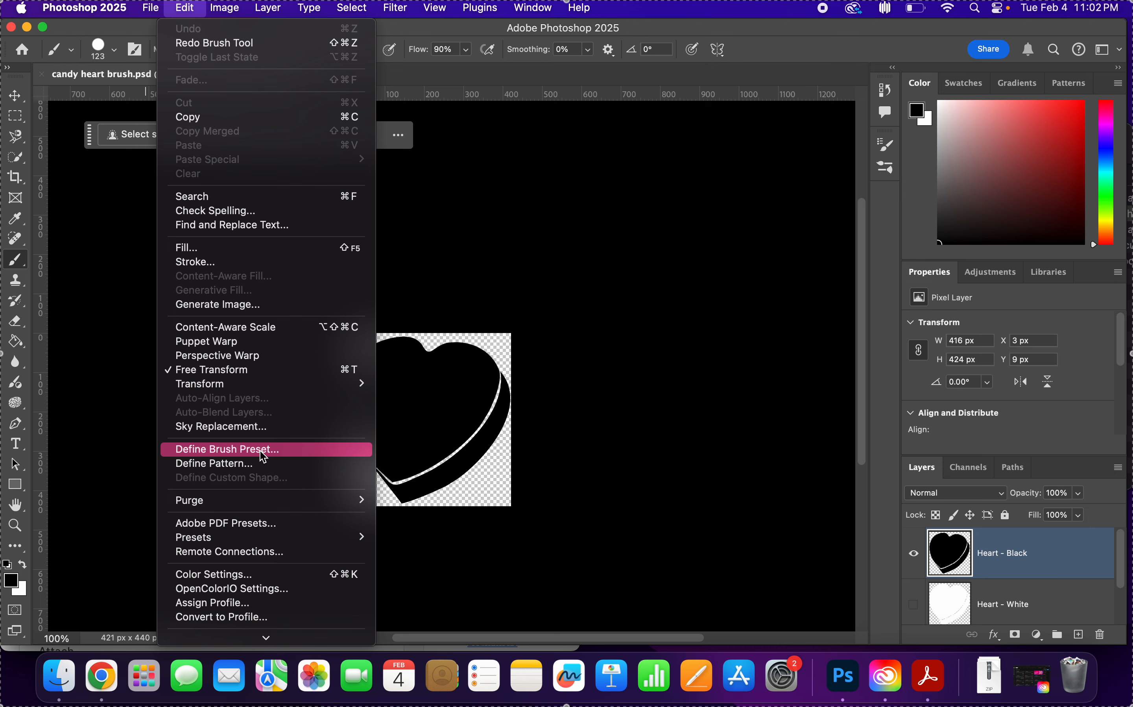
click(467, 221)
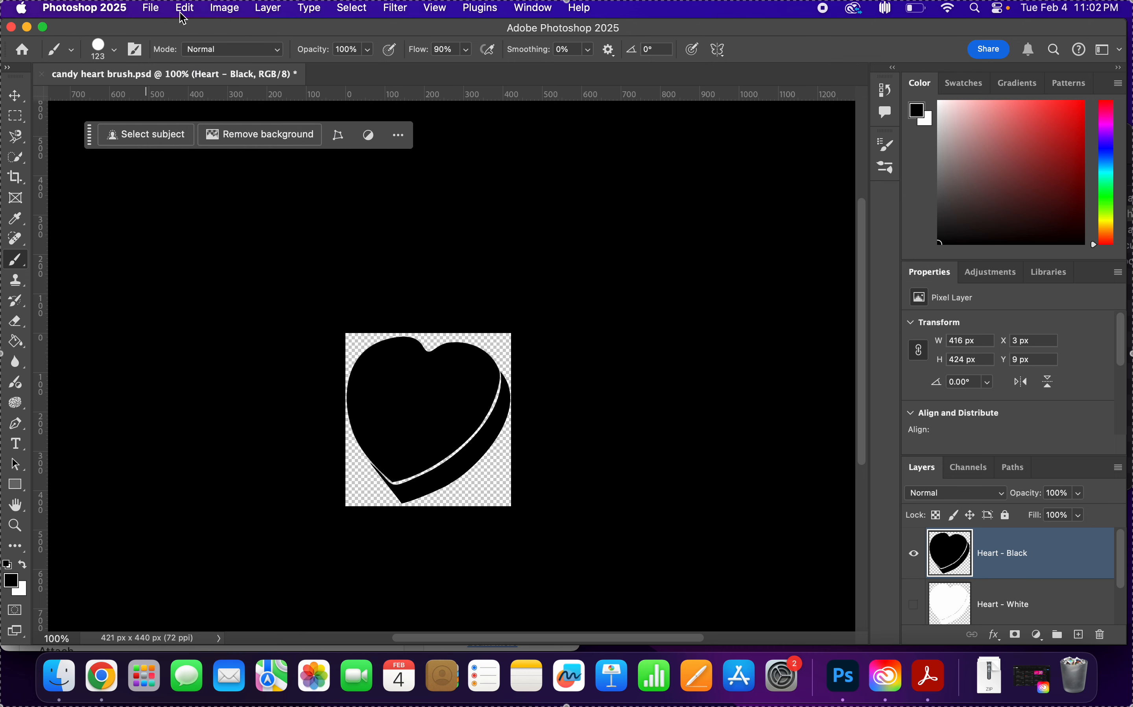
click(183, 8)
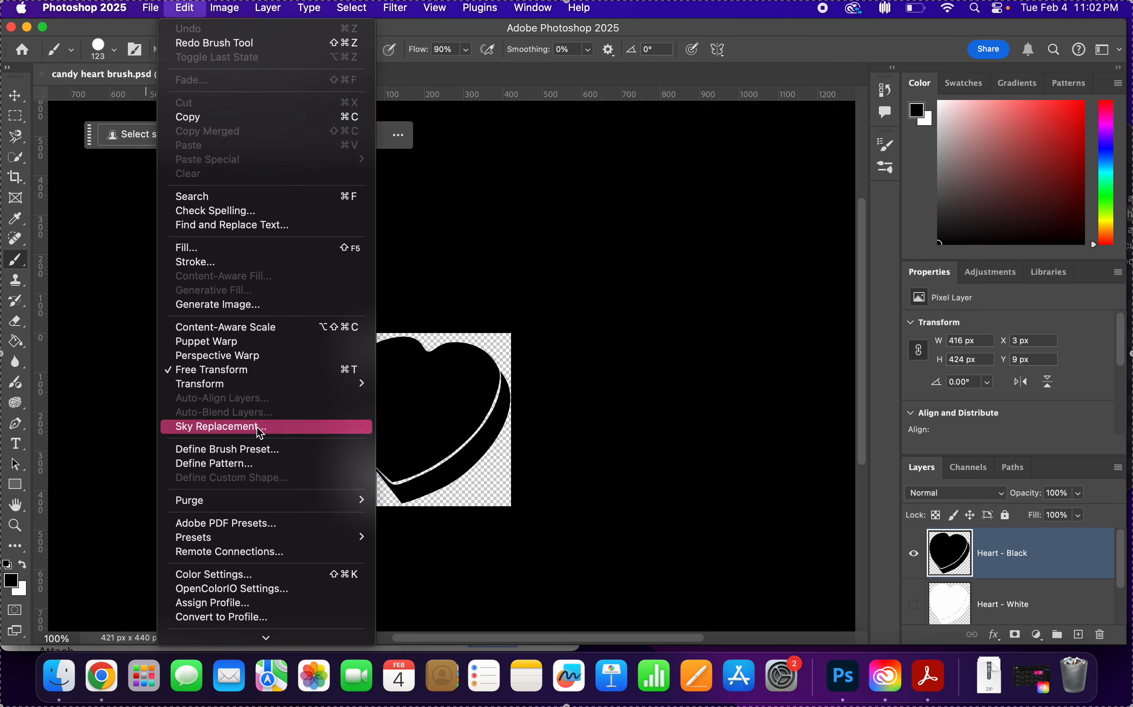
click(268, 450)
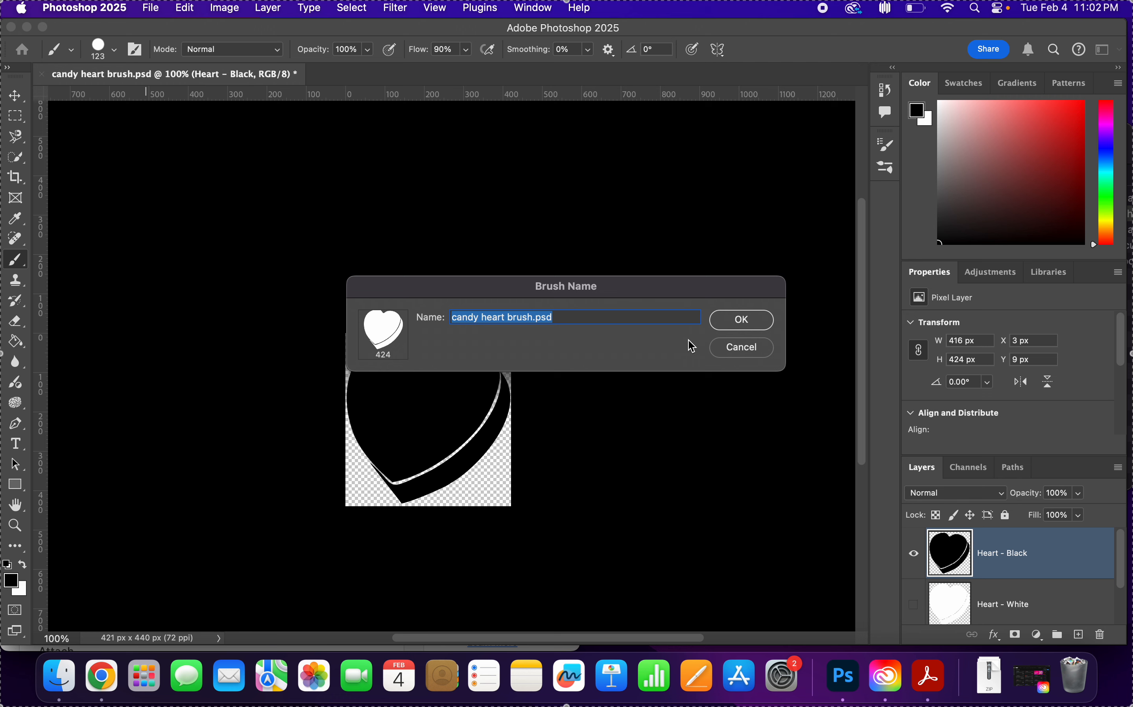
text(Candy )
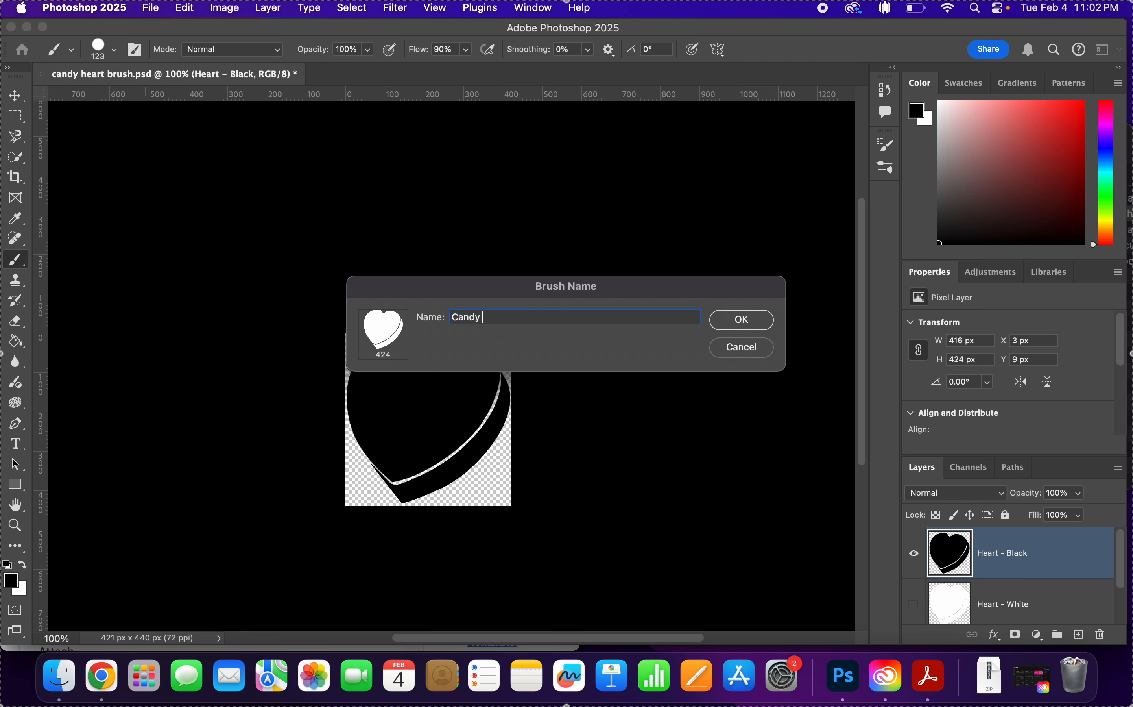
text(Heart)
text(Mrs. Parker)
click(771, 320)
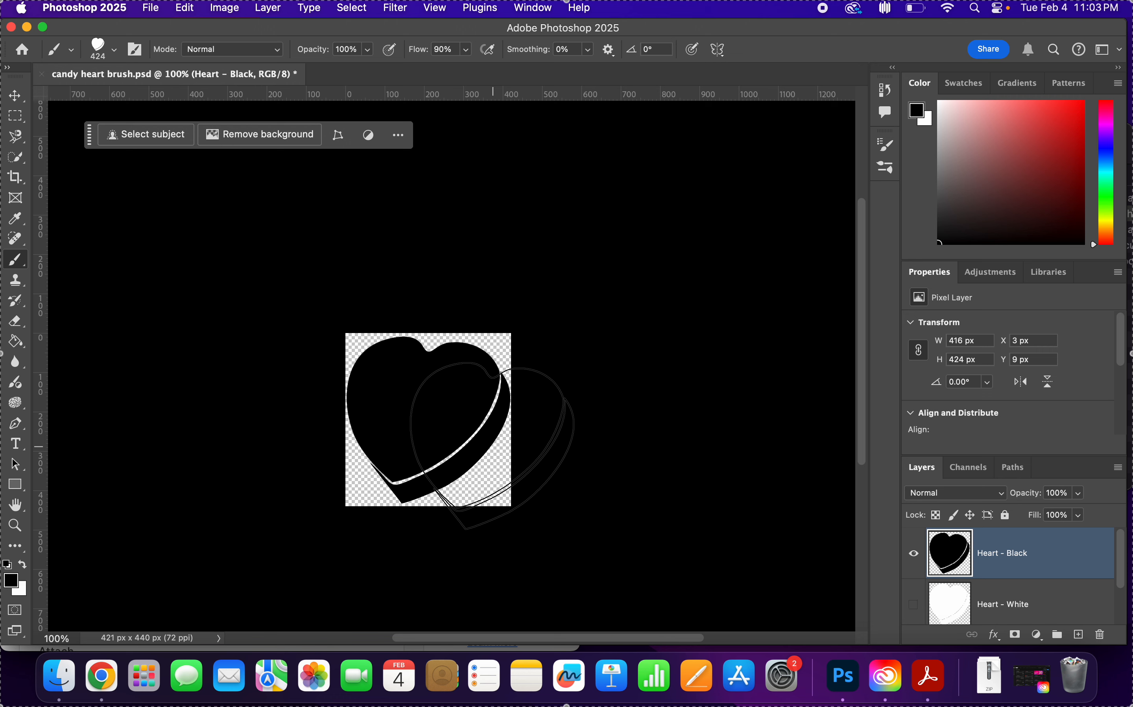
Display the brush settings and set the candy heart brush size to 100 px.
click(136, 57)
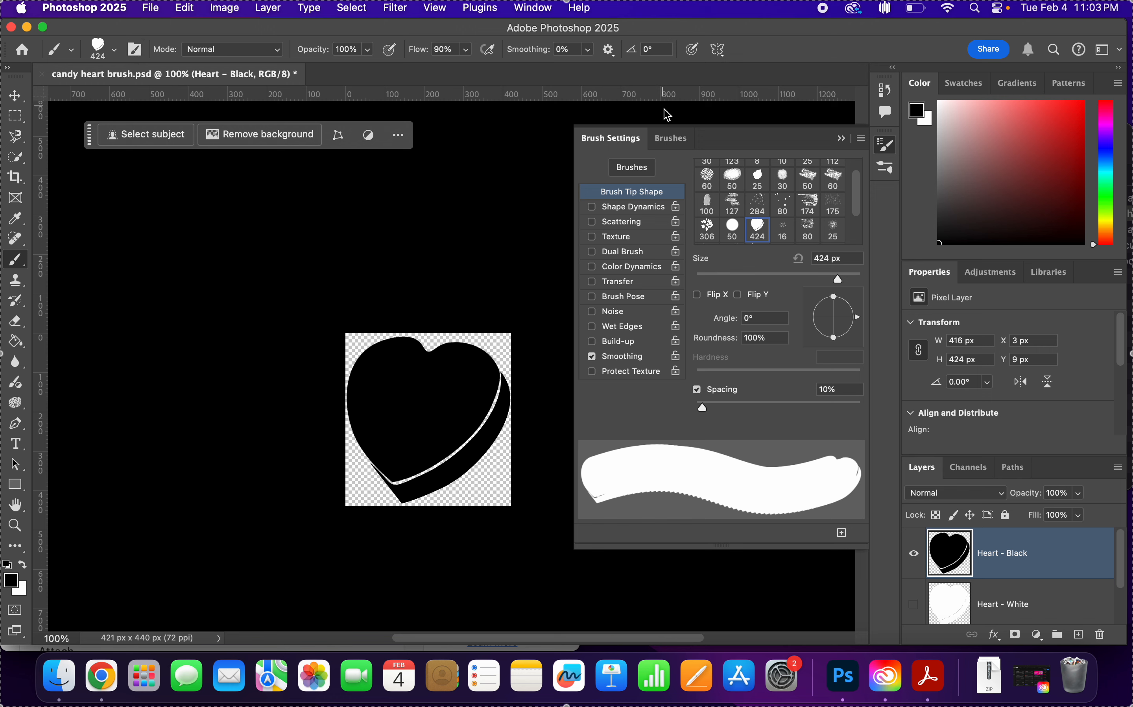
scroll(737, 192, up, 2)
scroll(736, 191, down, 2)
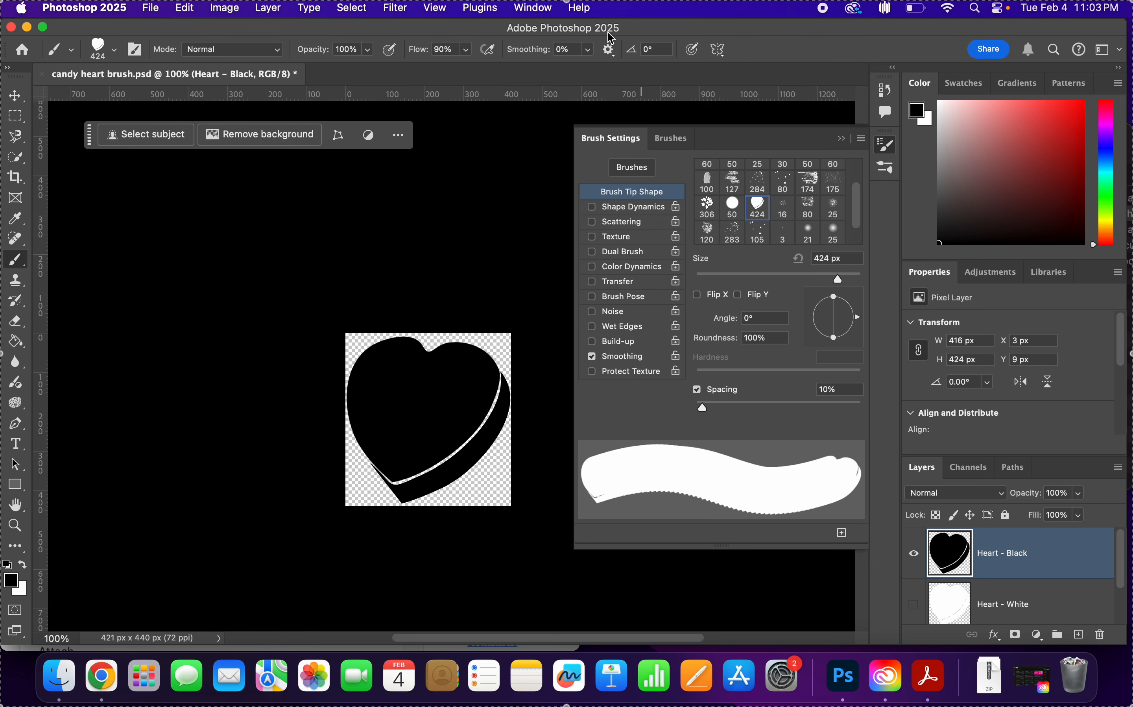
click(538, 10)
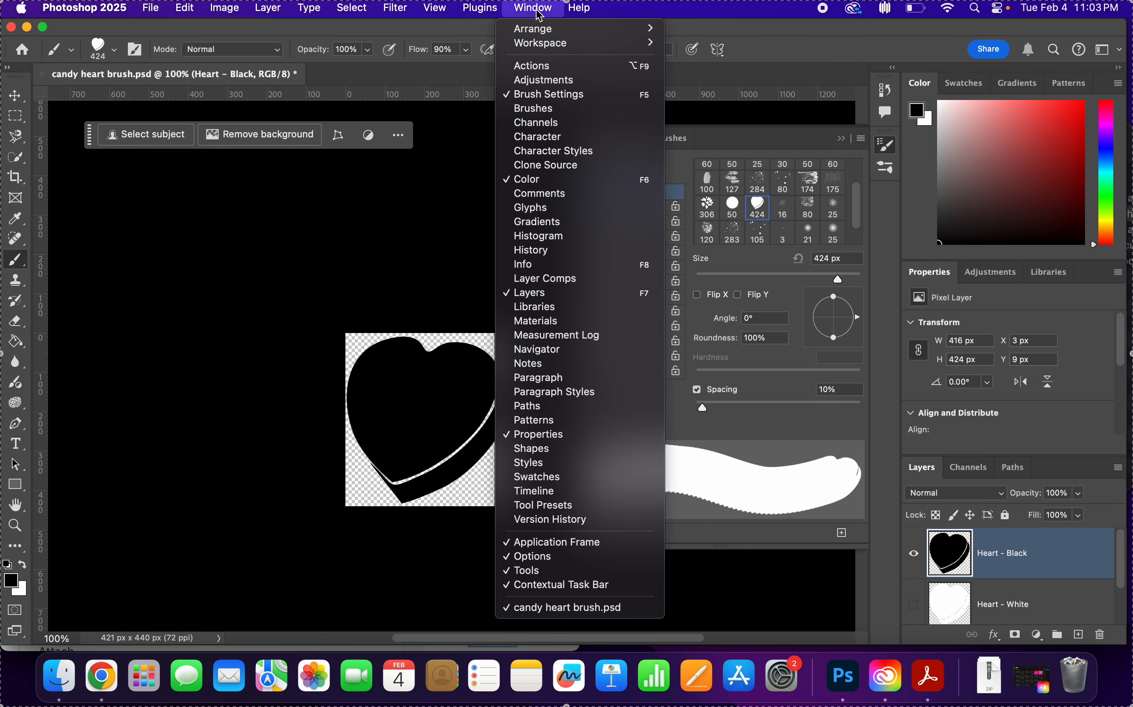
click(565, 94)
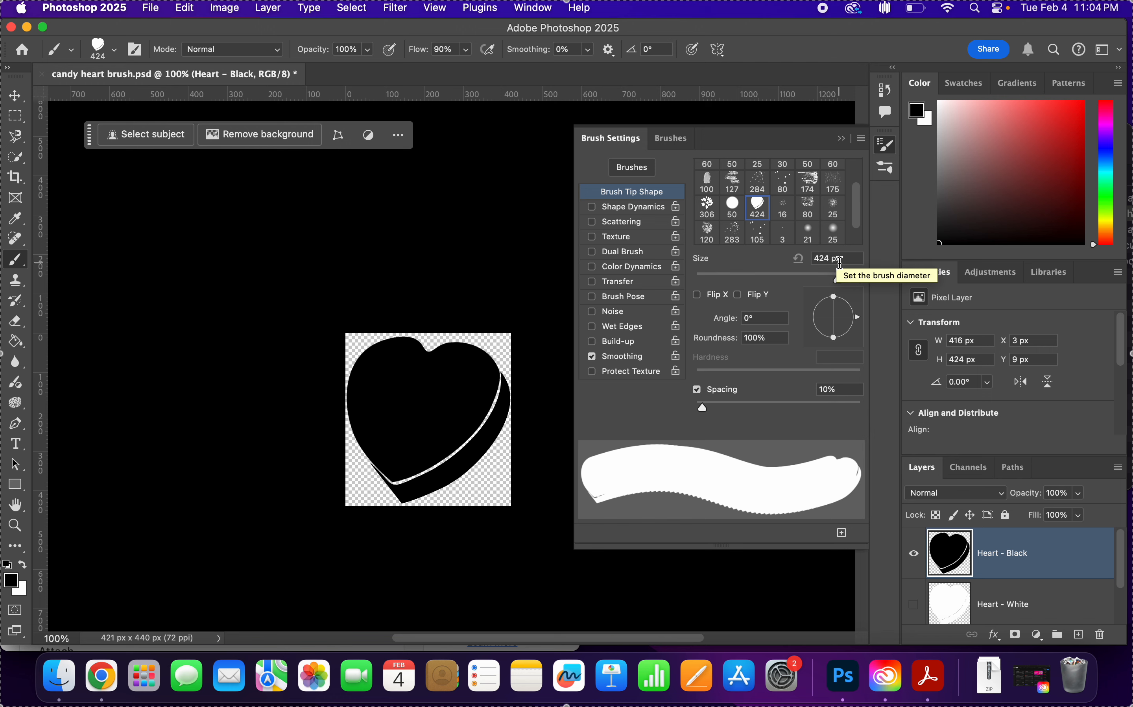
click(855, 261)
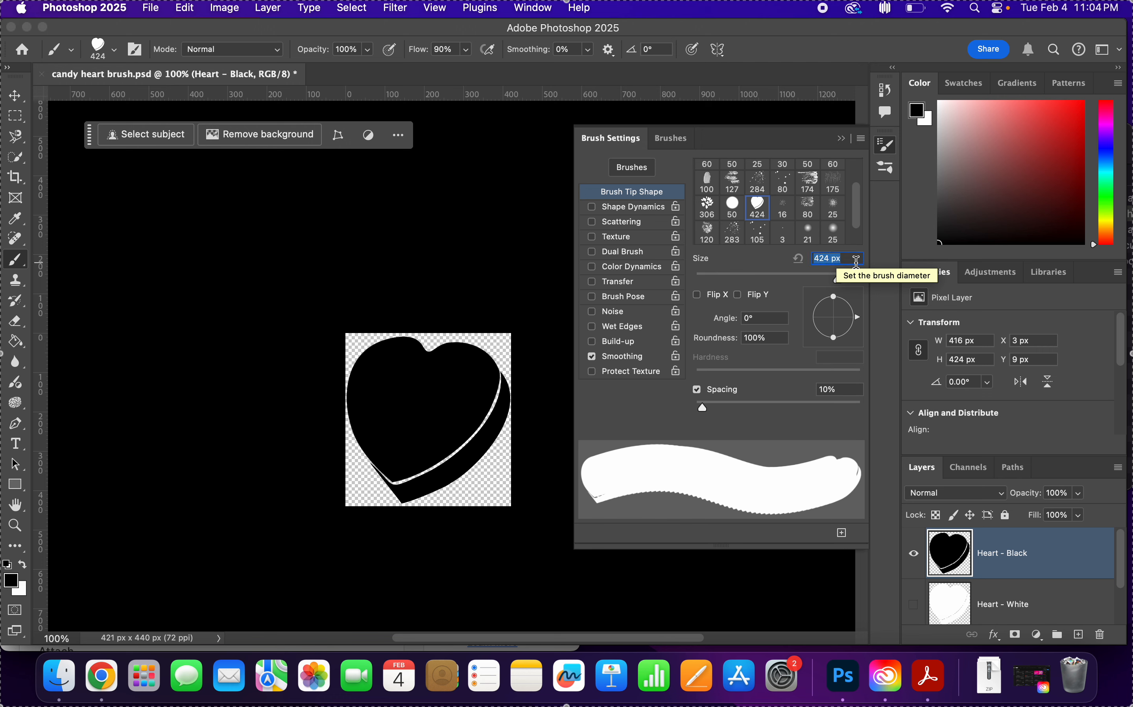
text(100)
key(Return)
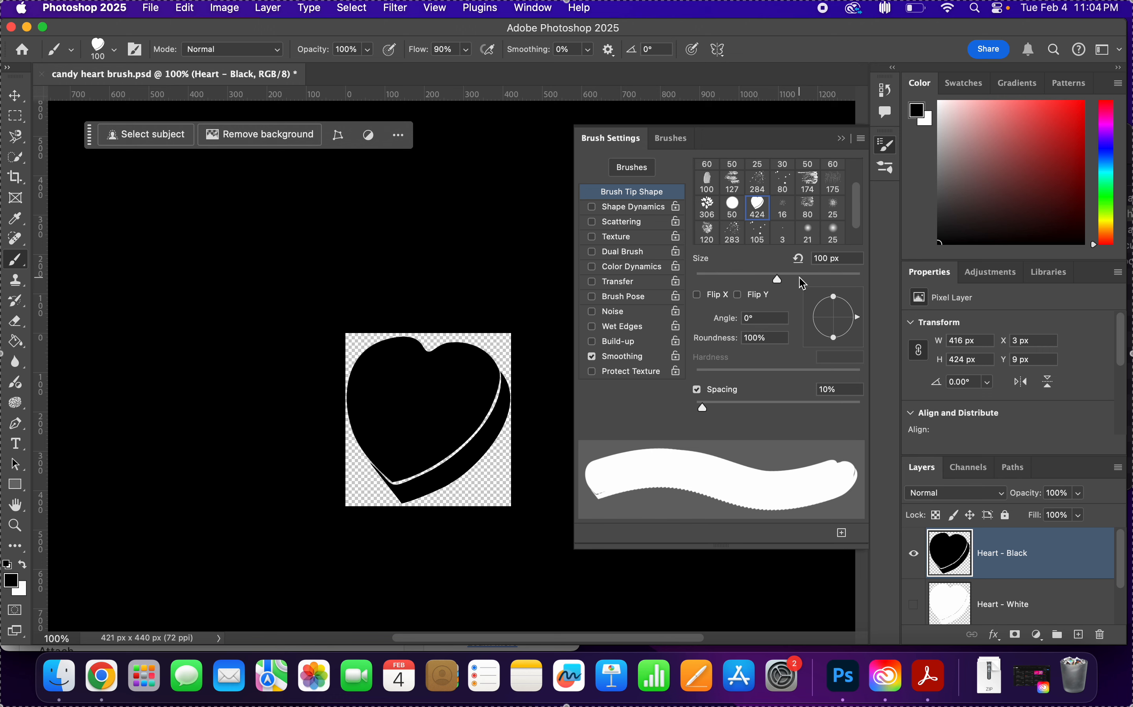
click(115, 49)
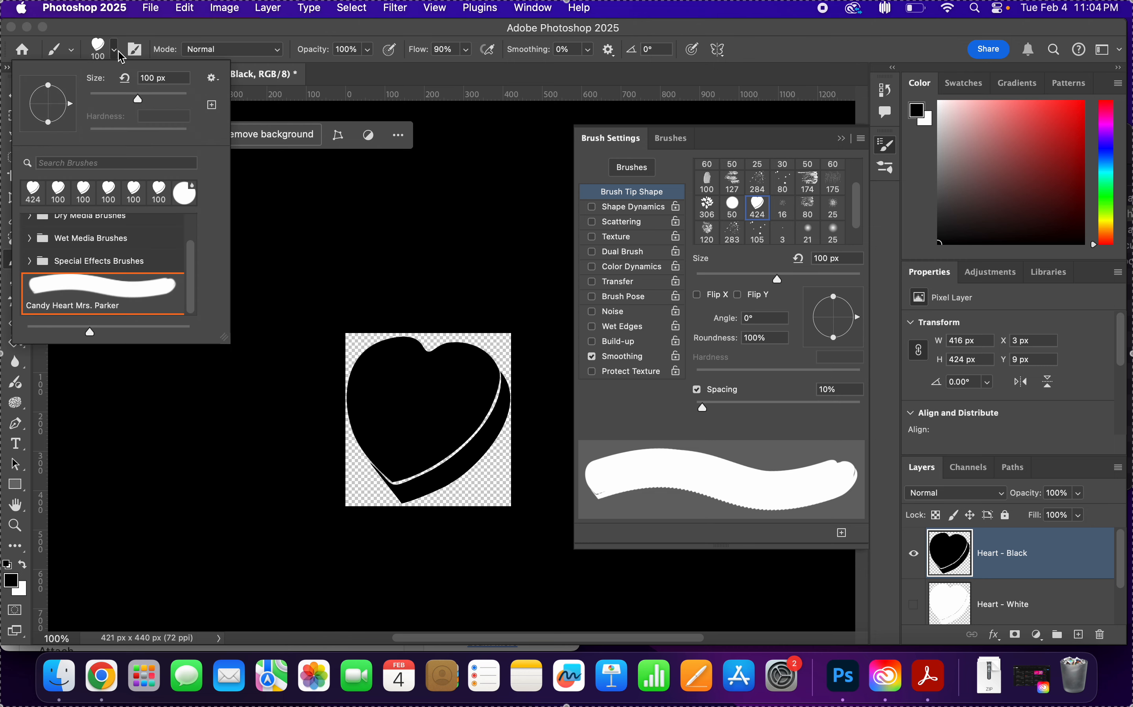
click(127, 33)
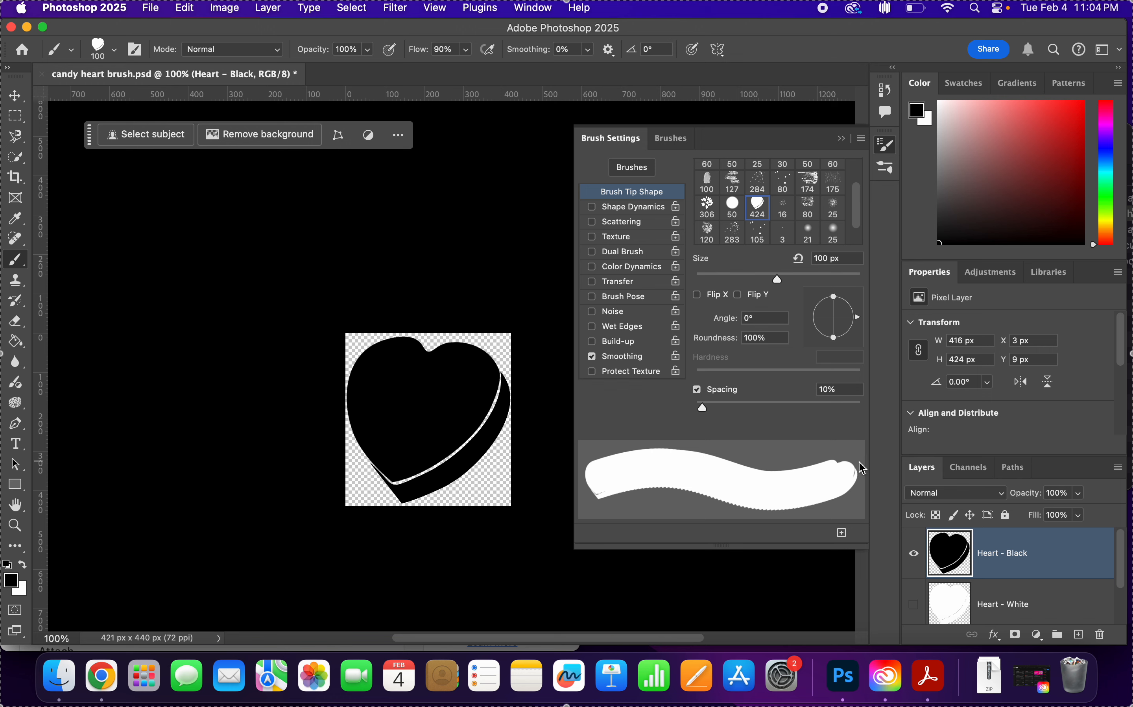
Set the heart brush tip's spacing to 145%.
click(842, 388)
text(145)
key(Return)
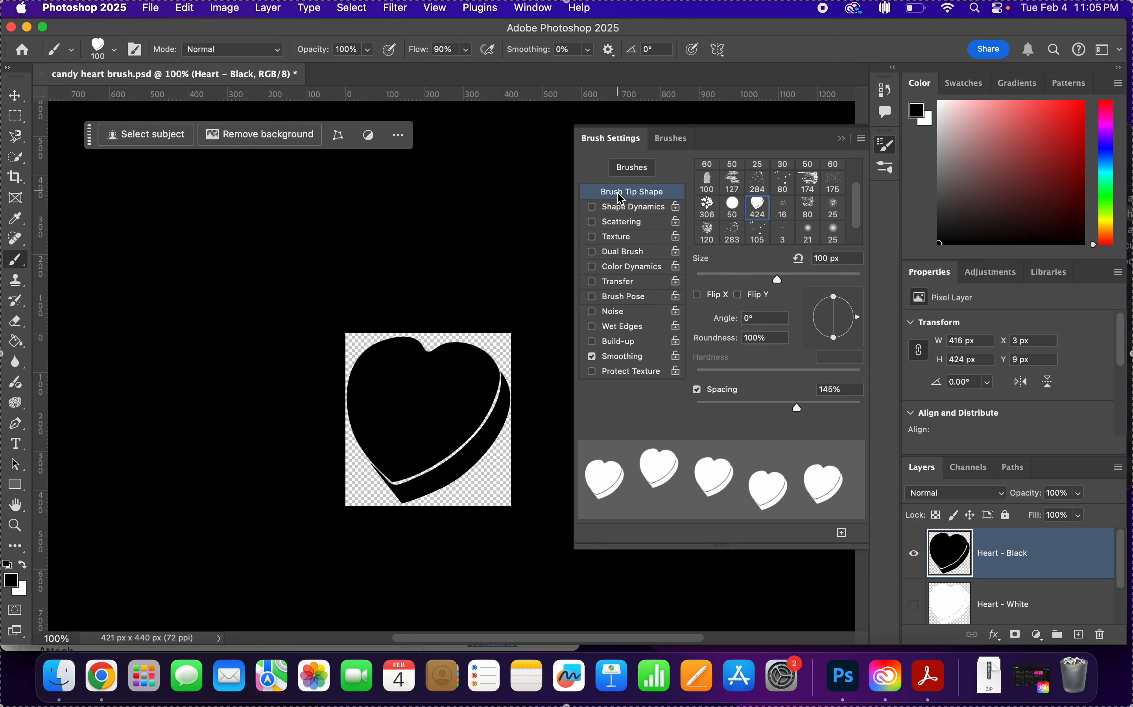
Enable Shape Dynamics for the heart brush and set its size jitter to 15%.
click(591, 206)
click(641, 209)
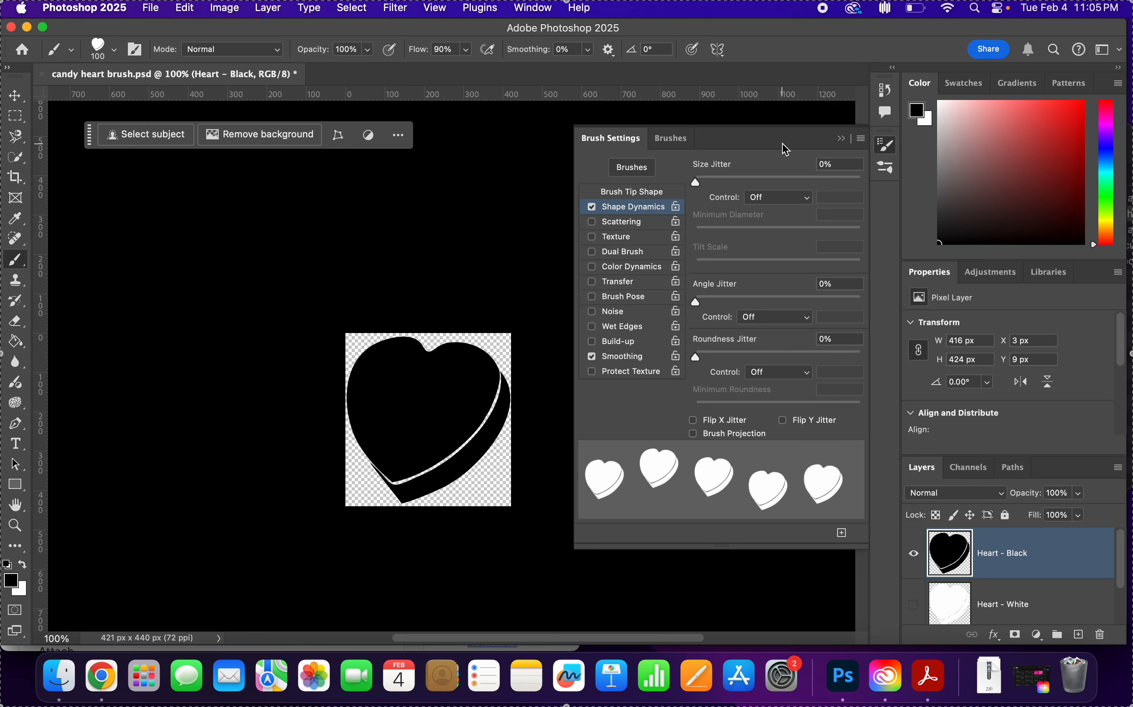
click(828, 165)
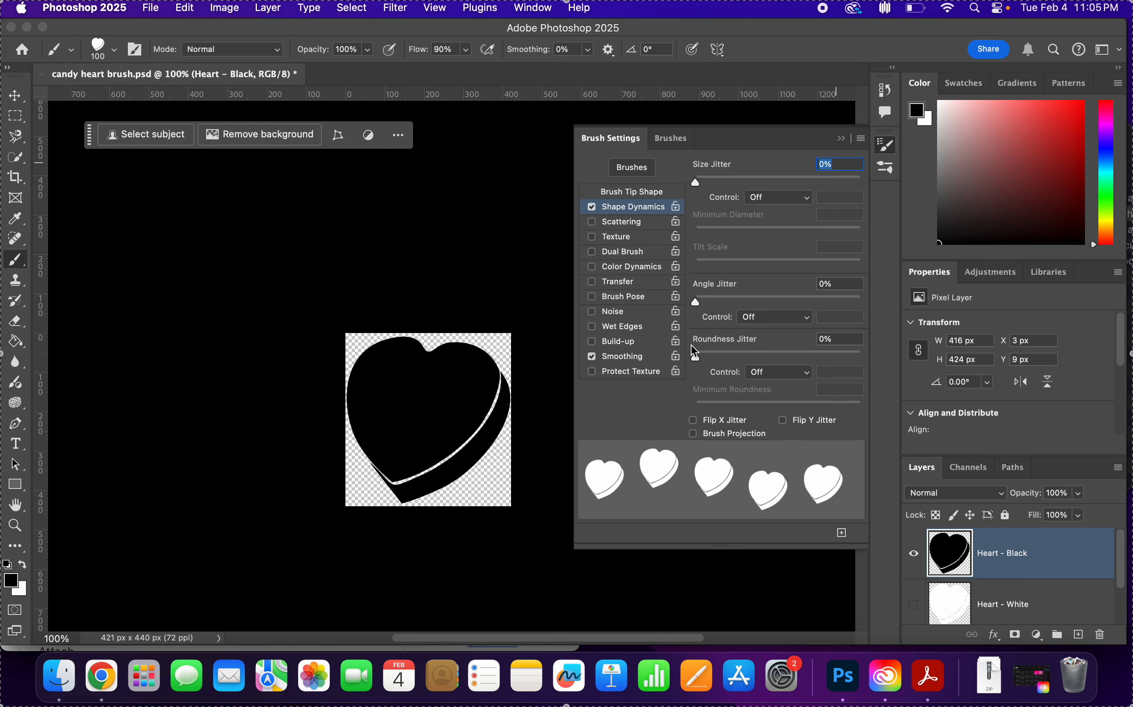
click(838, 166)
double_click(839, 167)
double_click(838, 166)
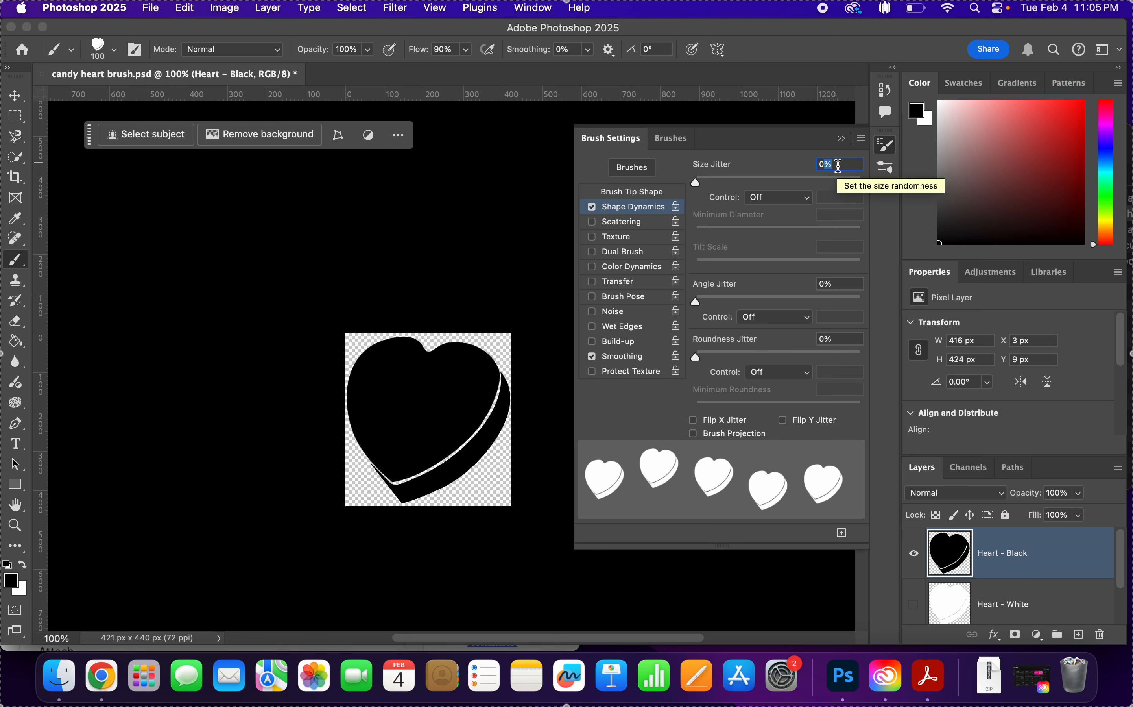
double_click(838, 166)
text(15)
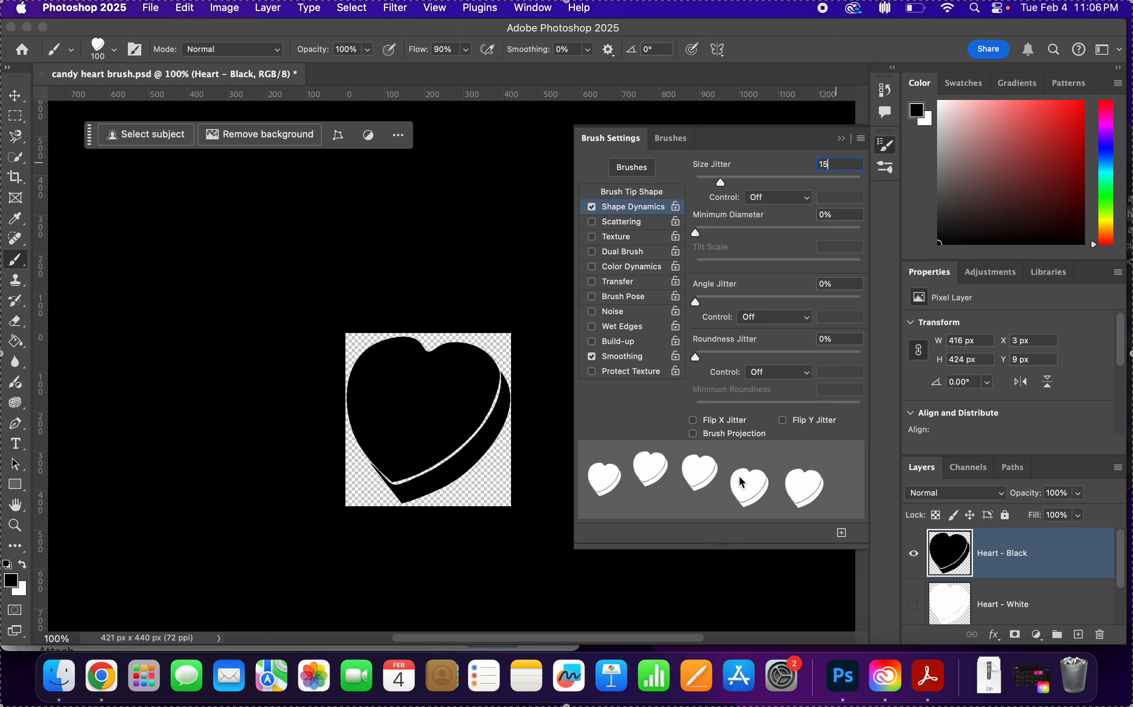
key(Return)
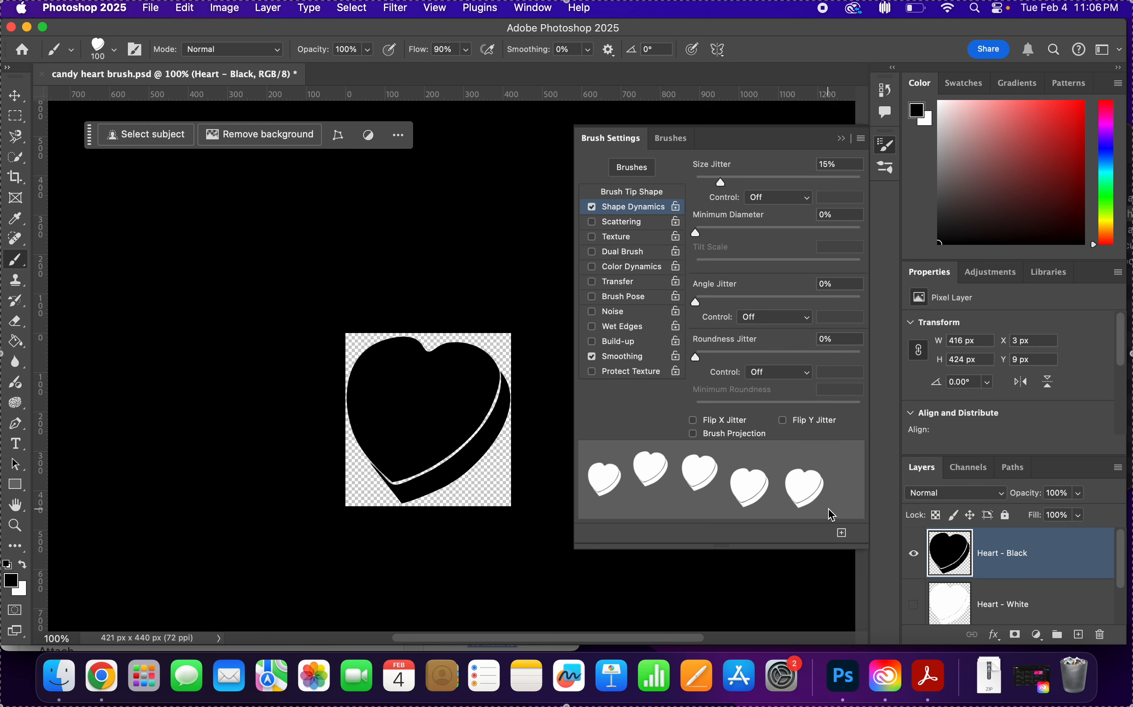
Set the angle jitter in Shape Dynamics to 100%.
click(844, 281)
text(100)
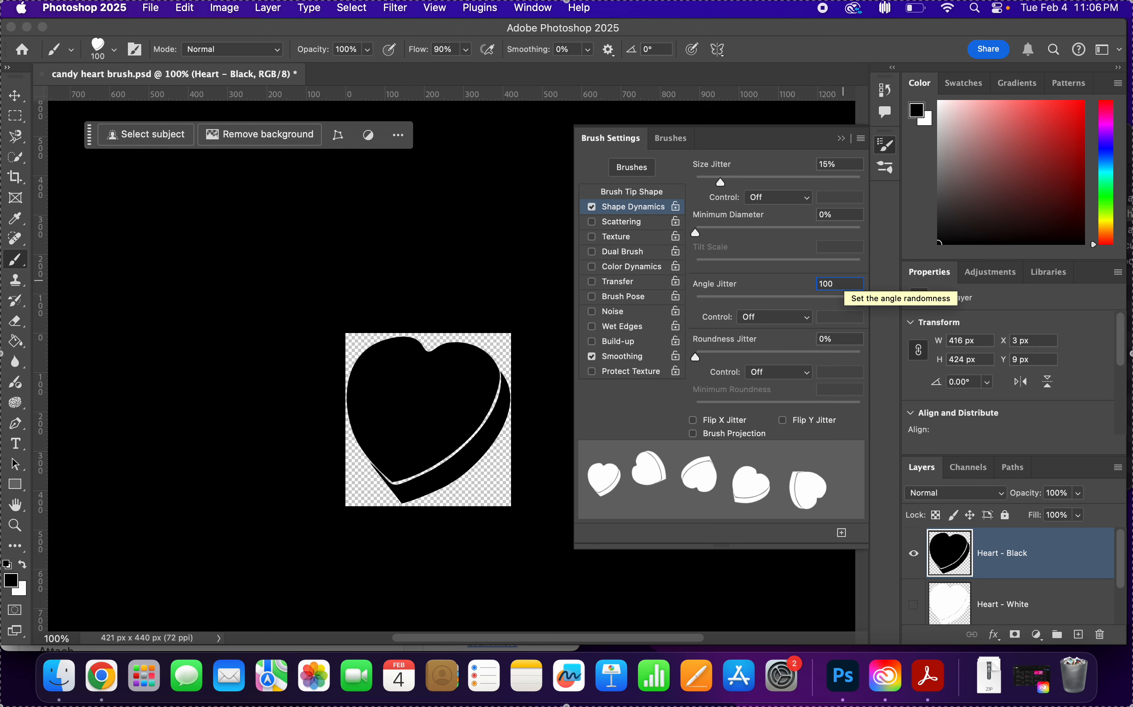
key(Return)
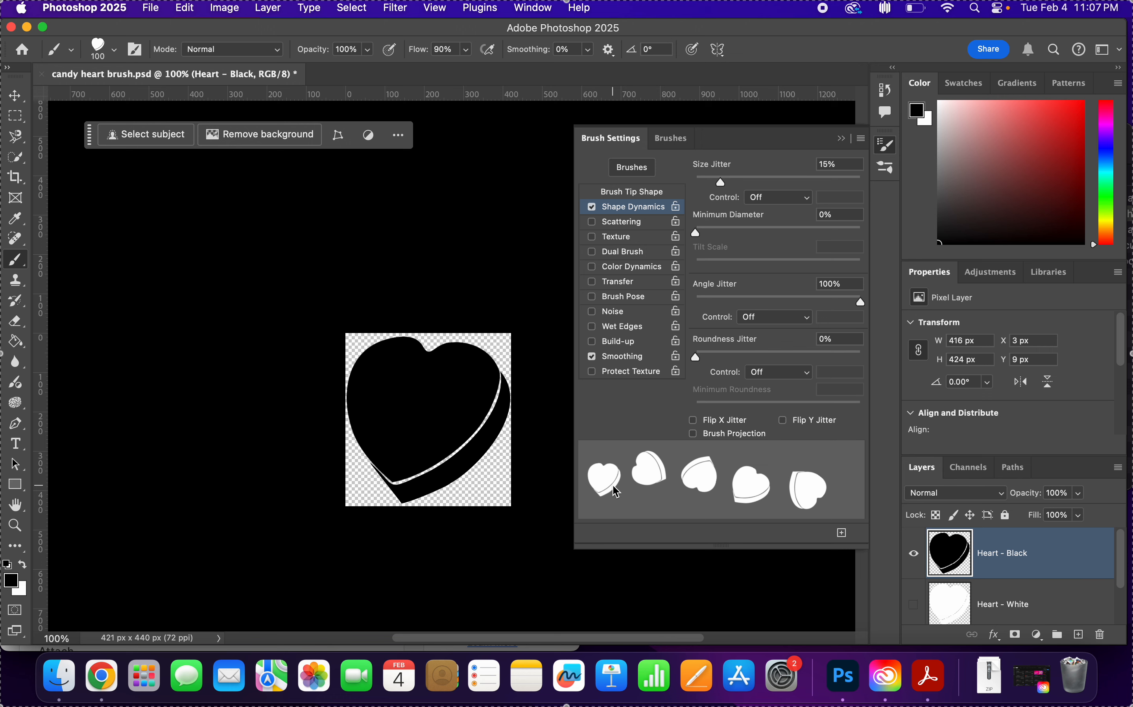
Enable Color Dynamics for the heart brush and show its options.
scroll(727, 398, down, 1)
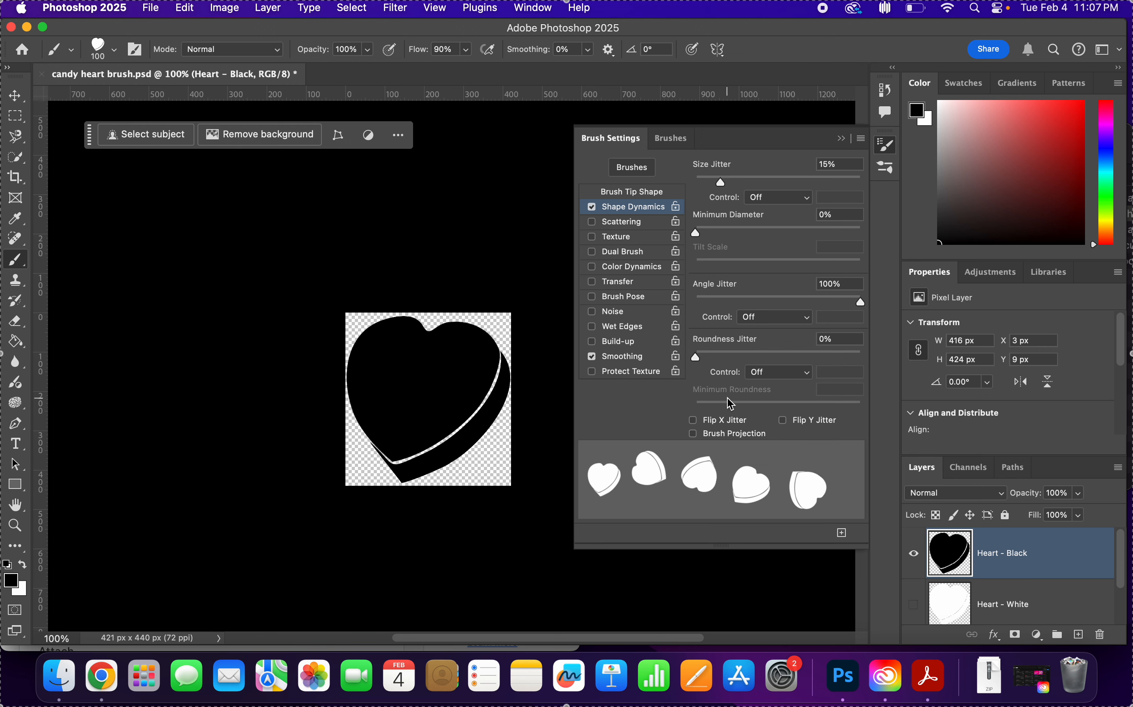
scroll(798, 337, down, 2)
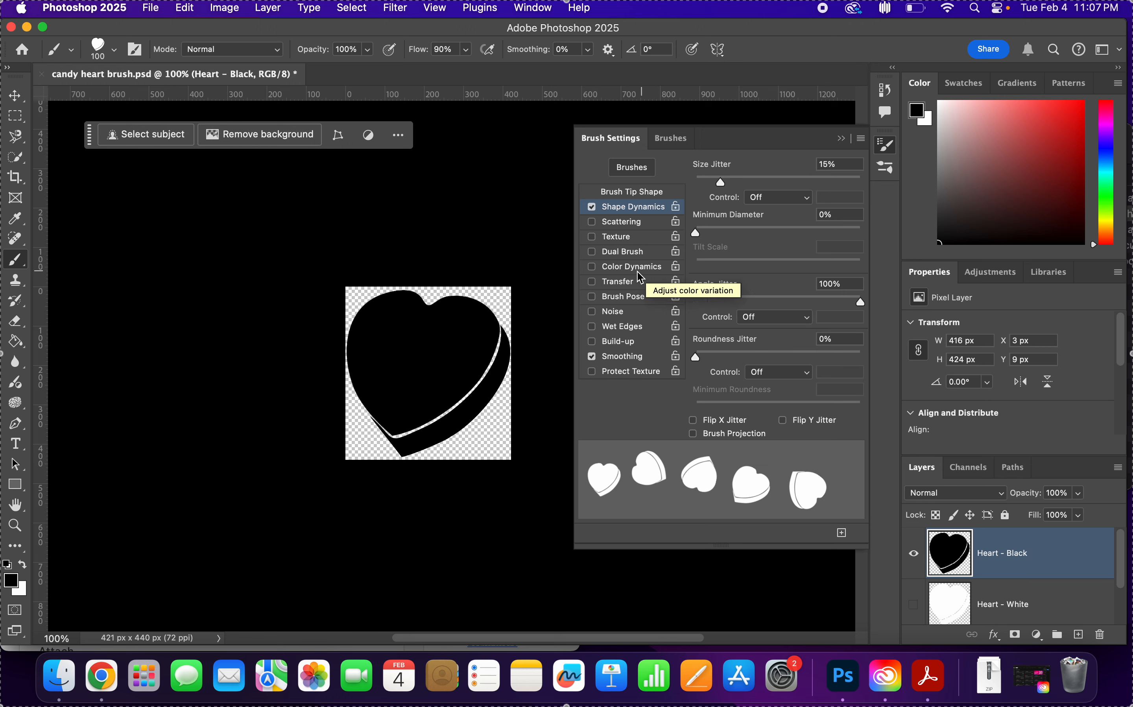
click(592, 267)
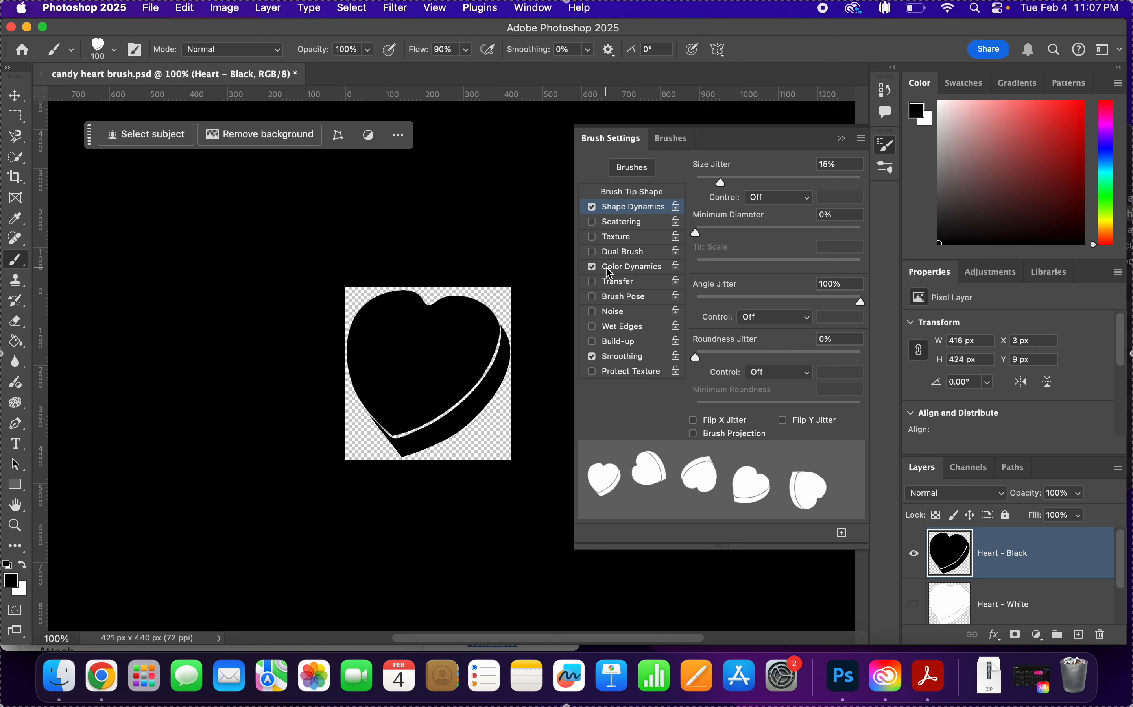
click(609, 271)
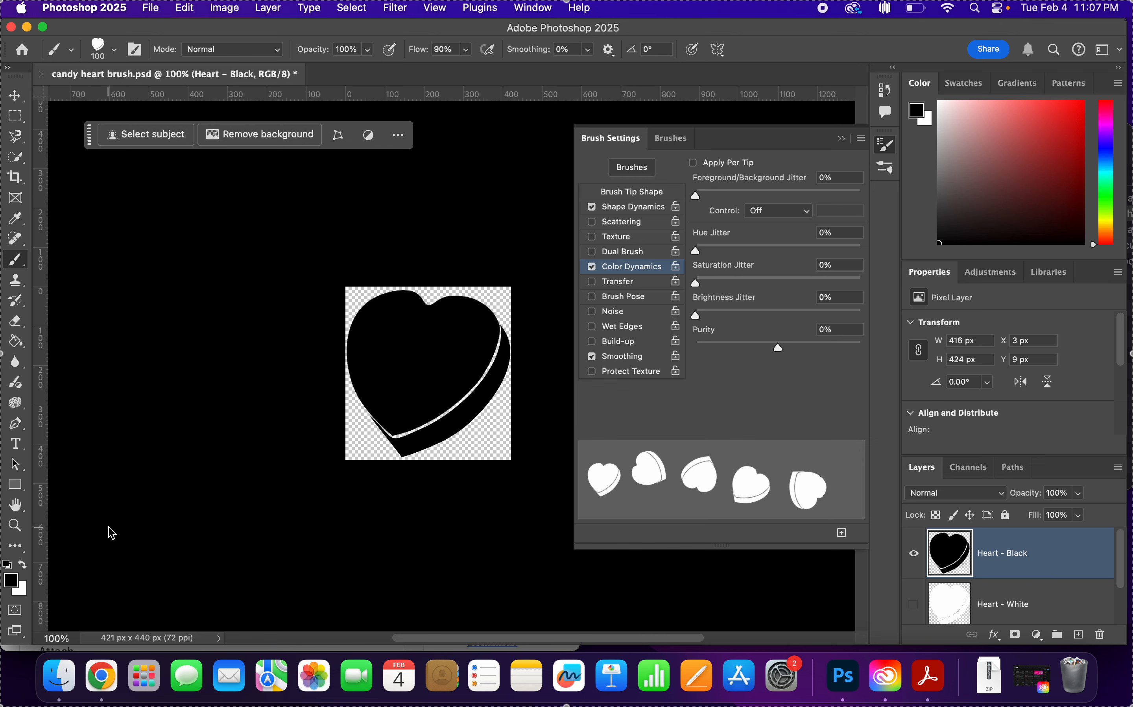
Set the foreground colour to pure red, ff0000.
click(13, 582)
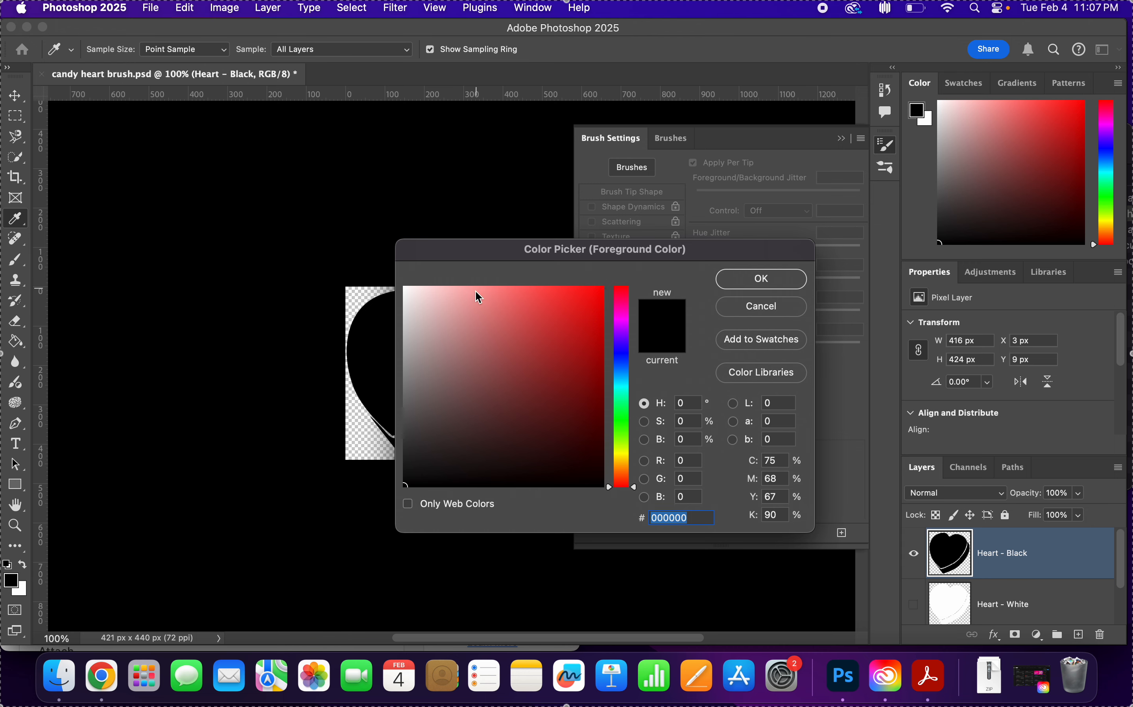
drag(511, 309, 629, 149)
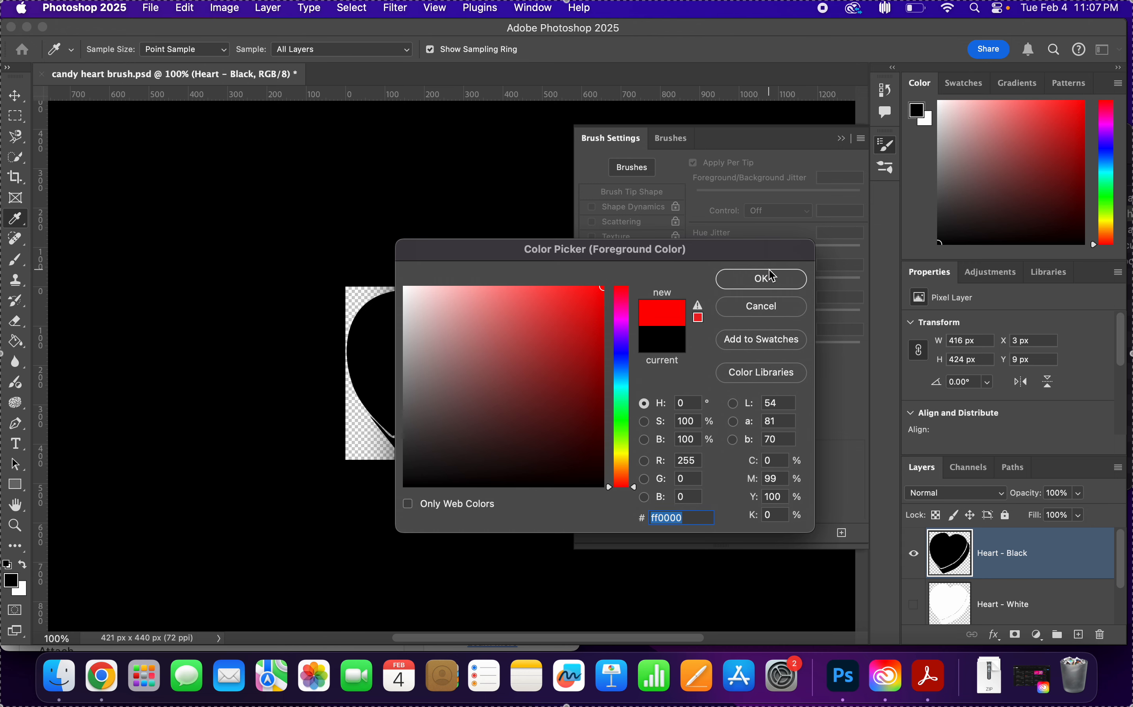
click(769, 279)
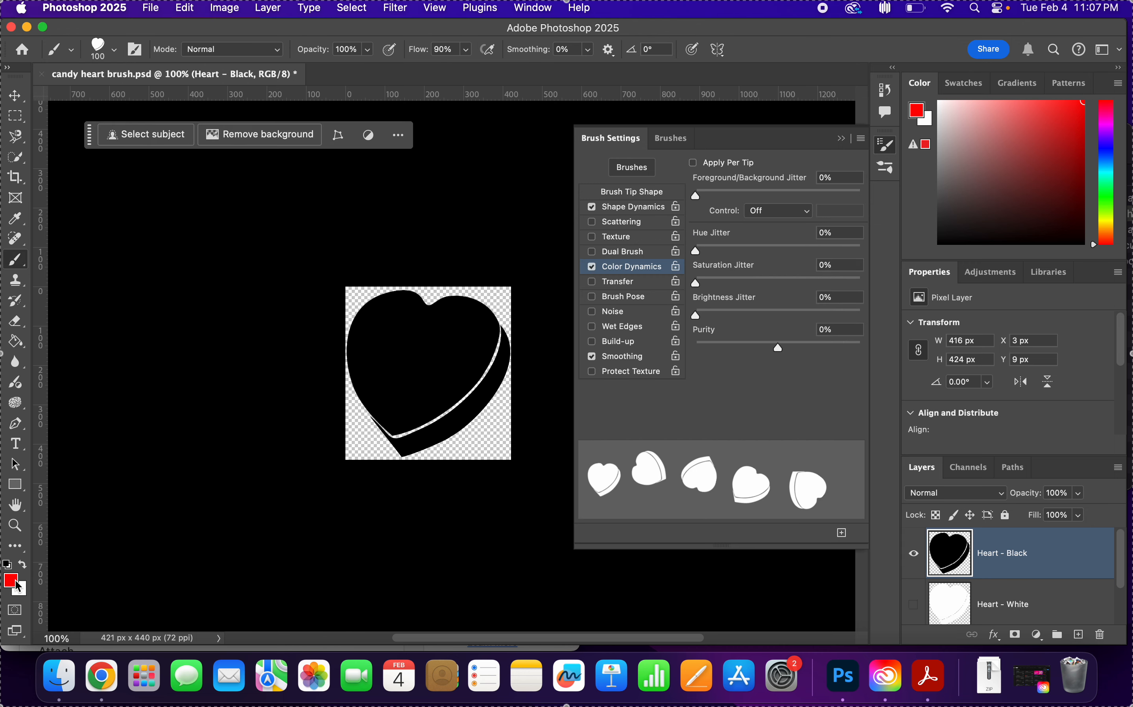
Test the red heart brush over the black heart with four single stamps and one diagonal stroke, undoing all the marks.
click(364, 316)
click(405, 340)
click(435, 391)
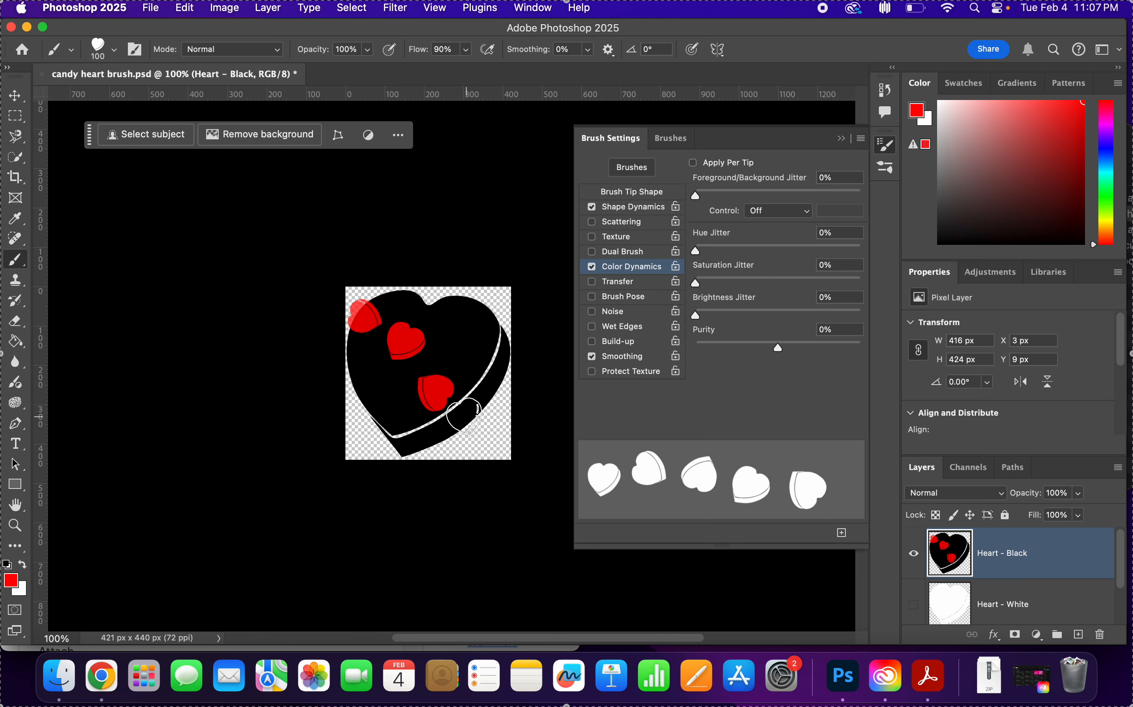
click(464, 416)
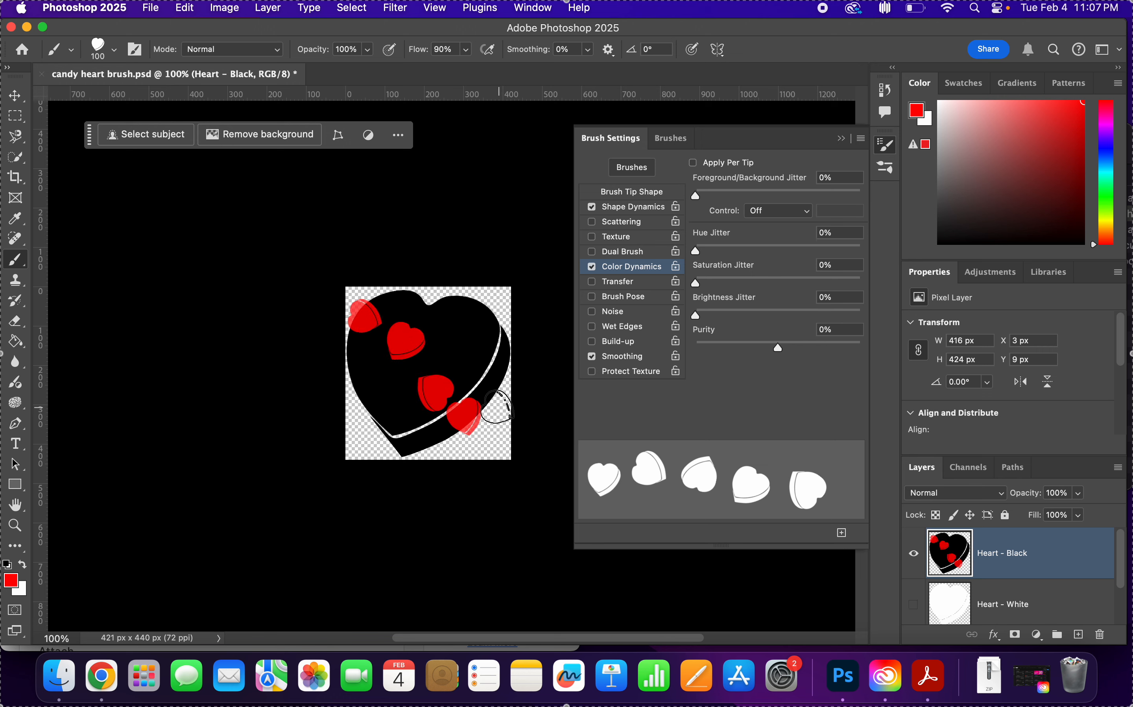
key(super+z)
key(super+z)
key(super+z)
key(super+z)
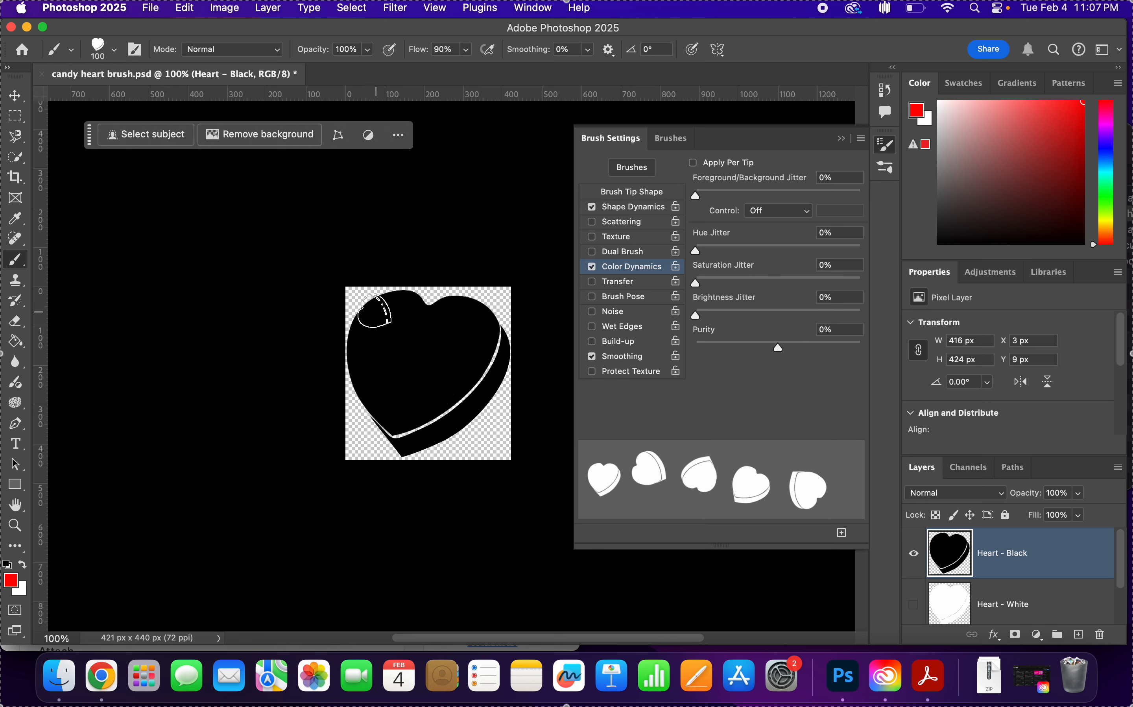
mouse_move(374, 311)
mouse_down()
mouse_move(478, 401)
mouse_move(531, 488)
mouse_up()
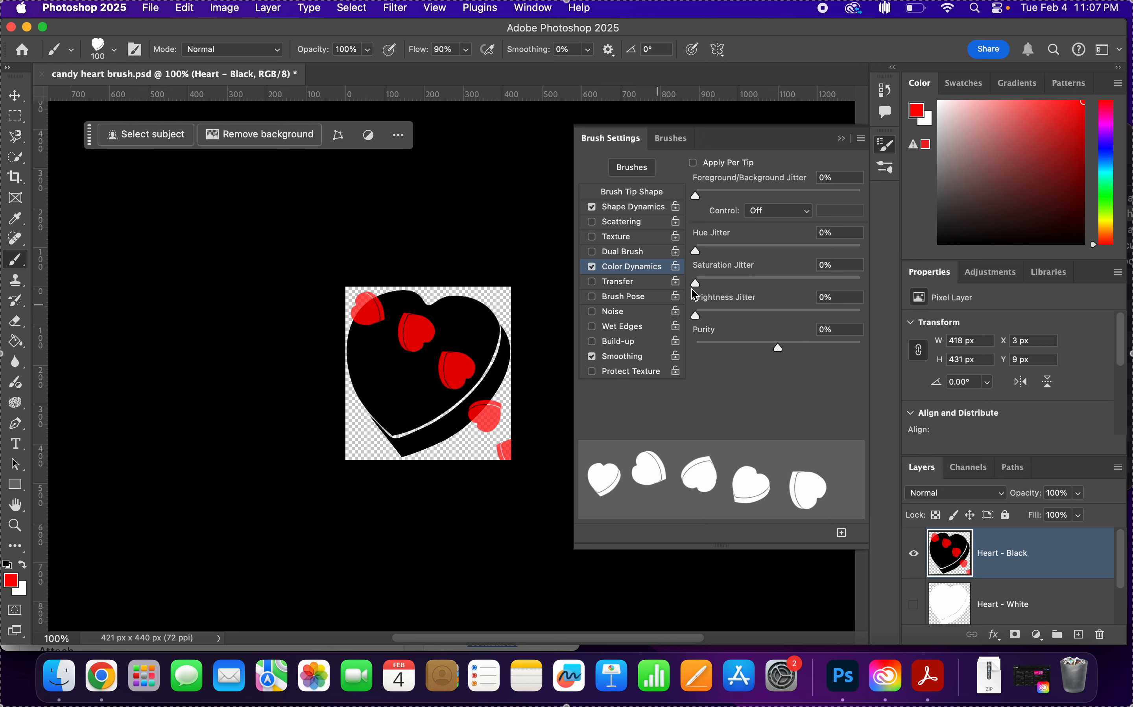
key(super+z)
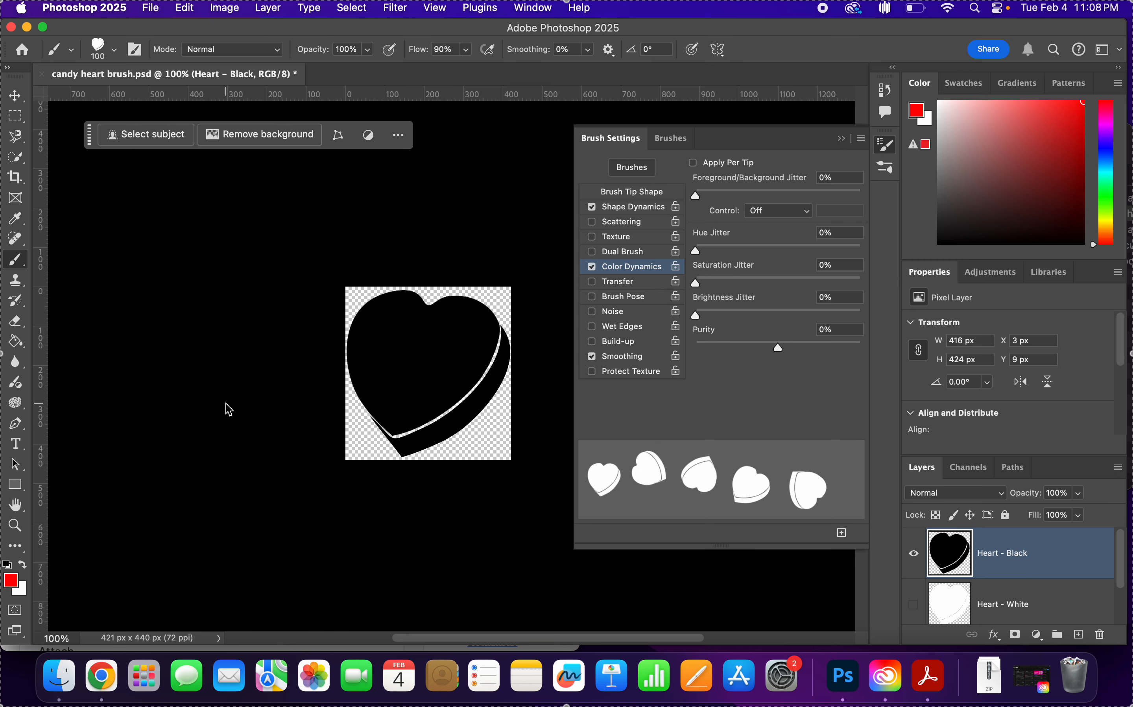
Set the foreground colour to a vivid purple, a800ff.
click(21, 589)
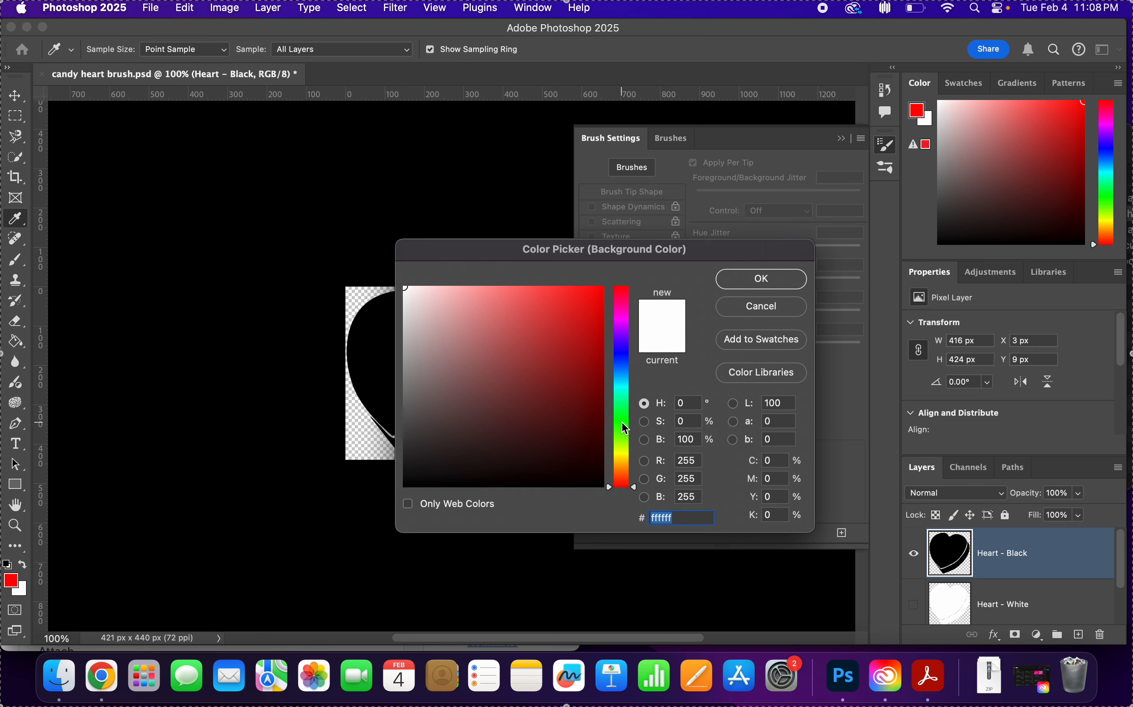
click(762, 307)
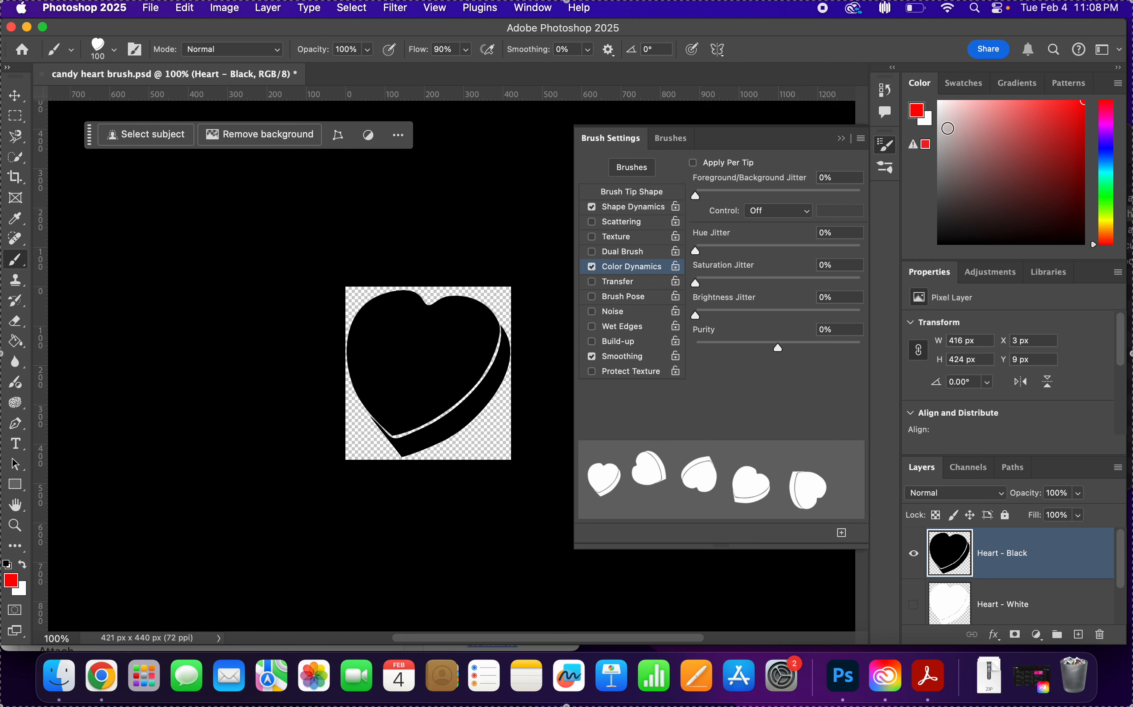
click(12, 583)
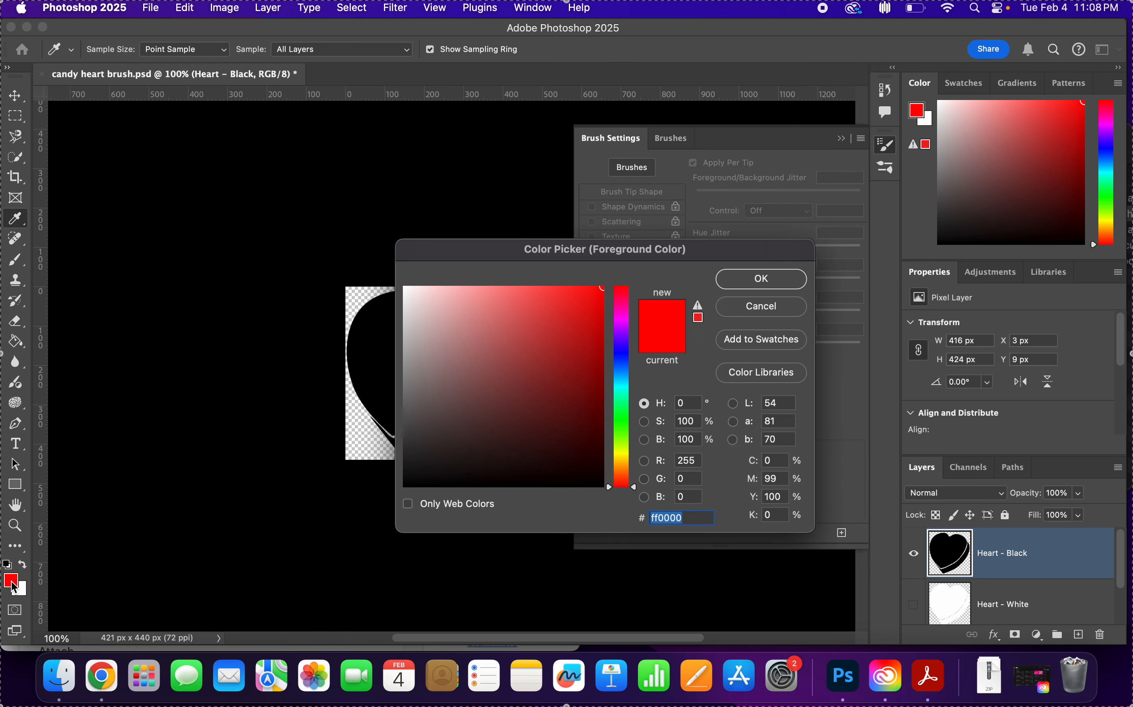
click(621, 332)
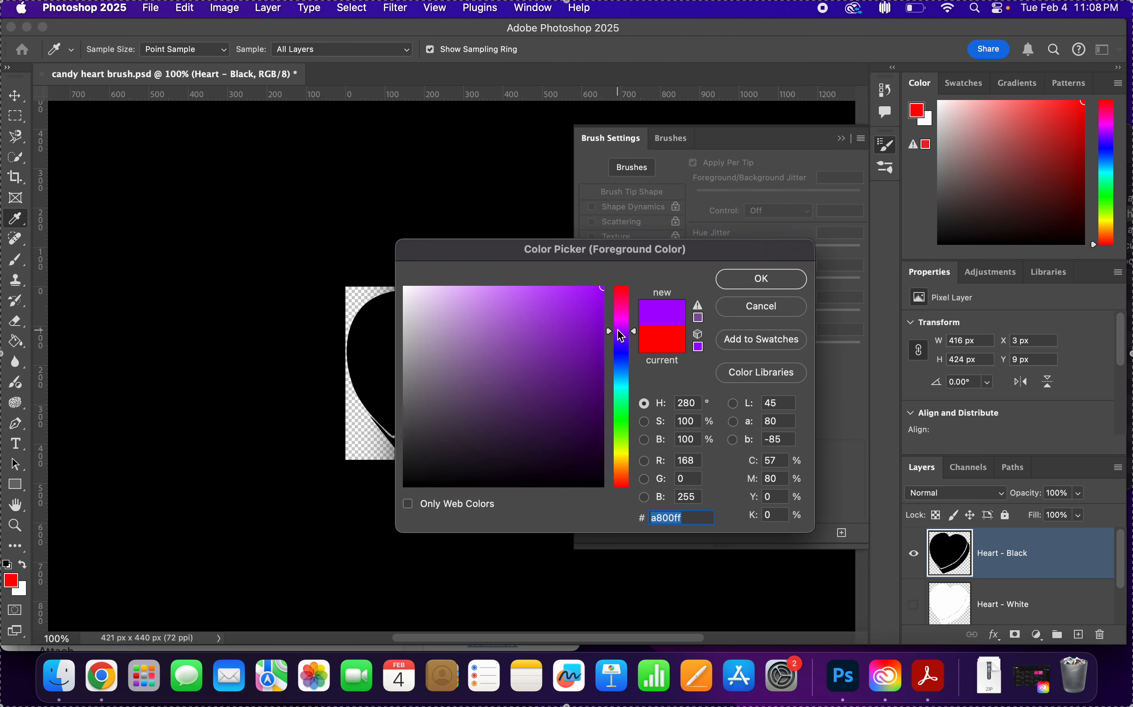
click(761, 278)
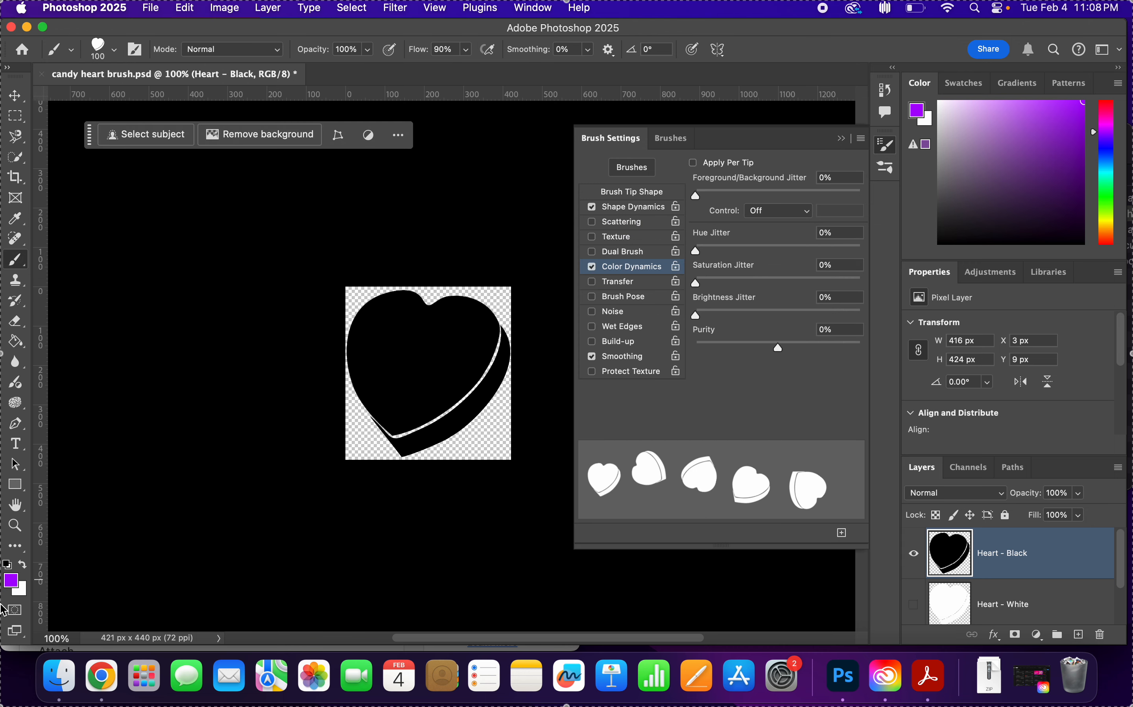
Set the background colour to a bright cyan, 00fff6.
click(22, 588)
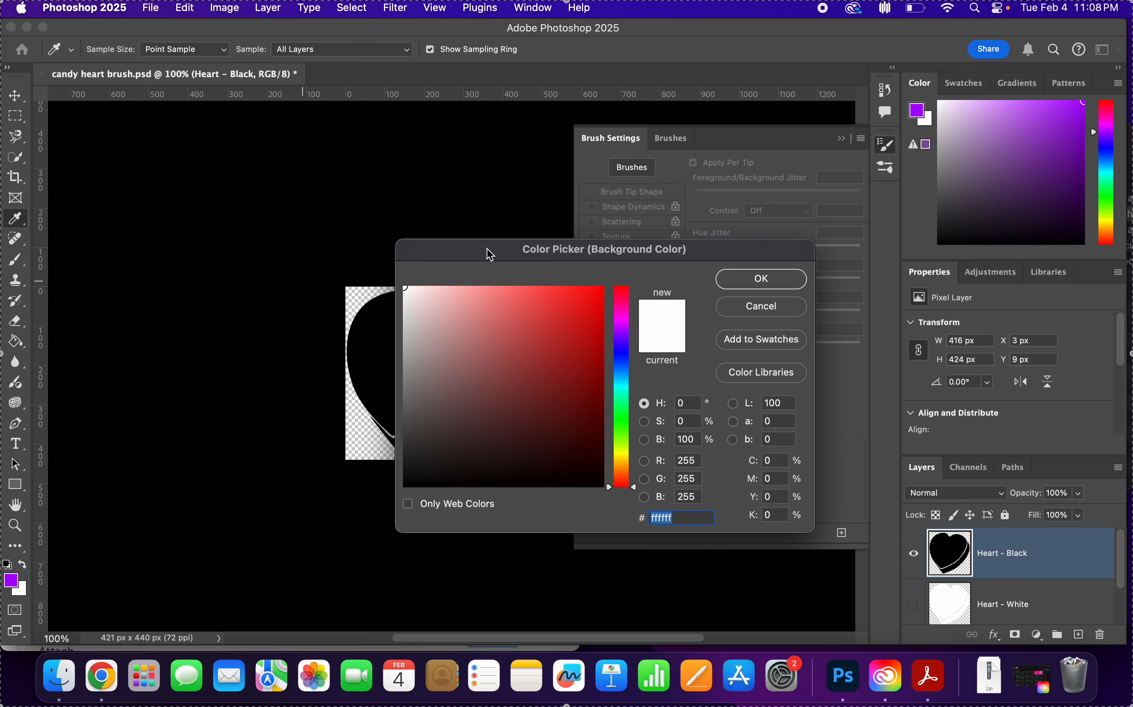
click(621, 387)
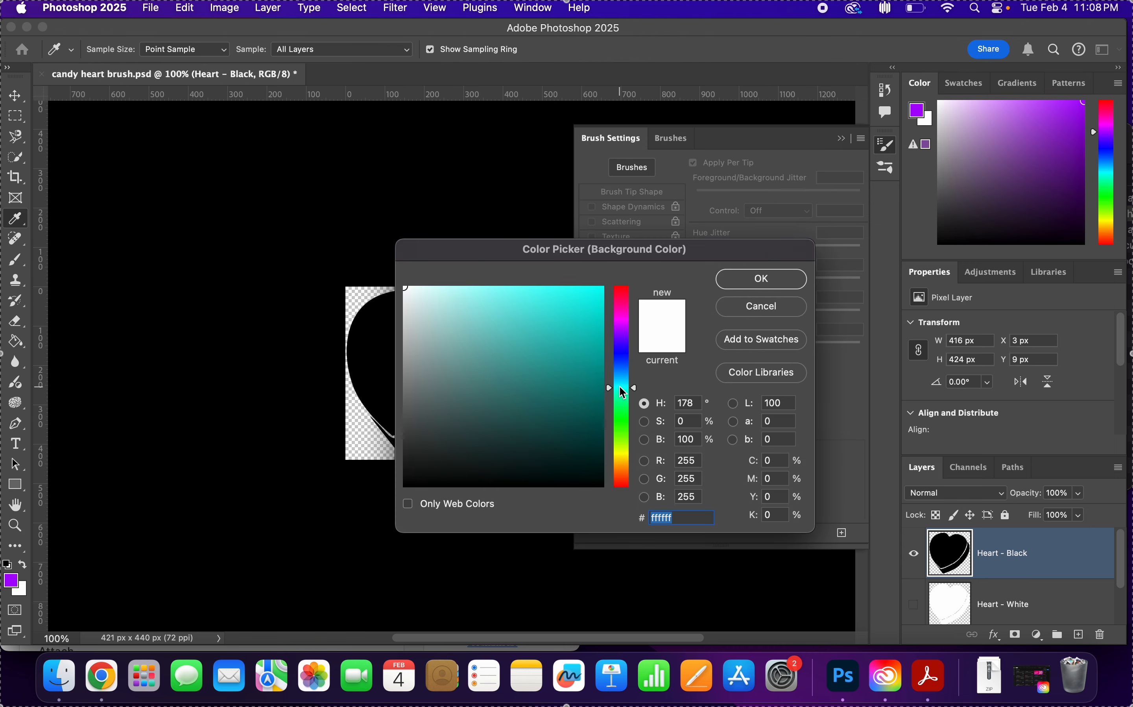
click(597, 328)
mouse_move(597, 329)
mouse_down()
mouse_move(639, 276)
mouse_move(640, 313)
mouse_move(596, 293)
mouse_move(636, 257)
mouse_up()
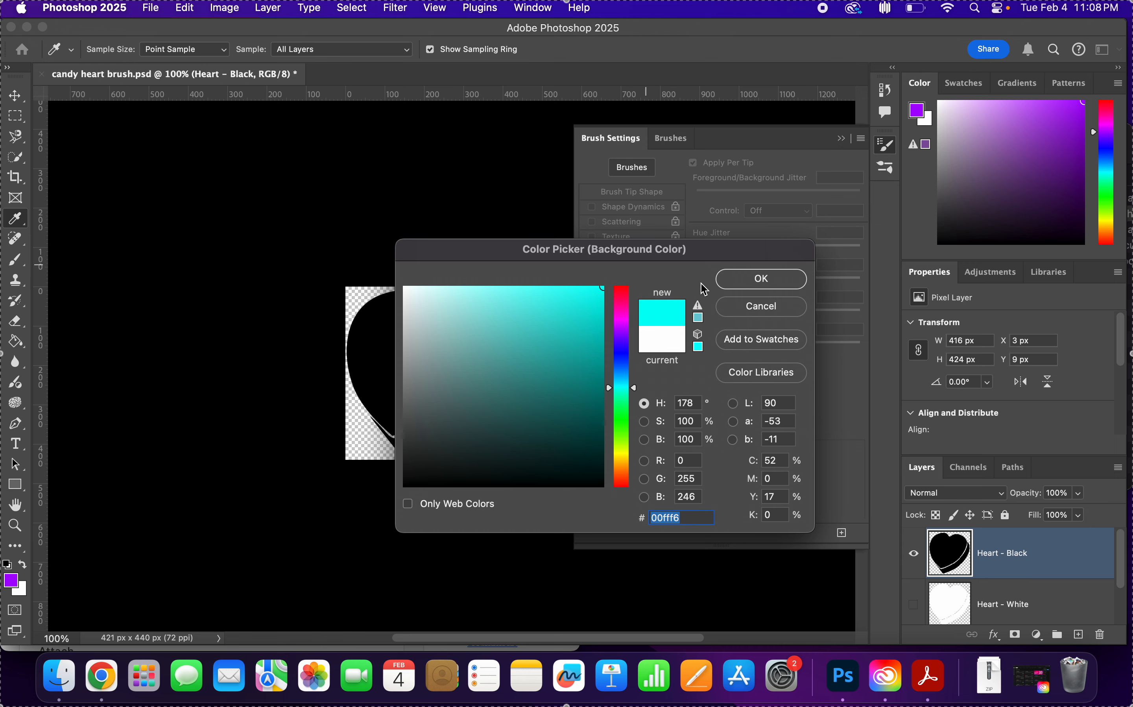
click(741, 279)
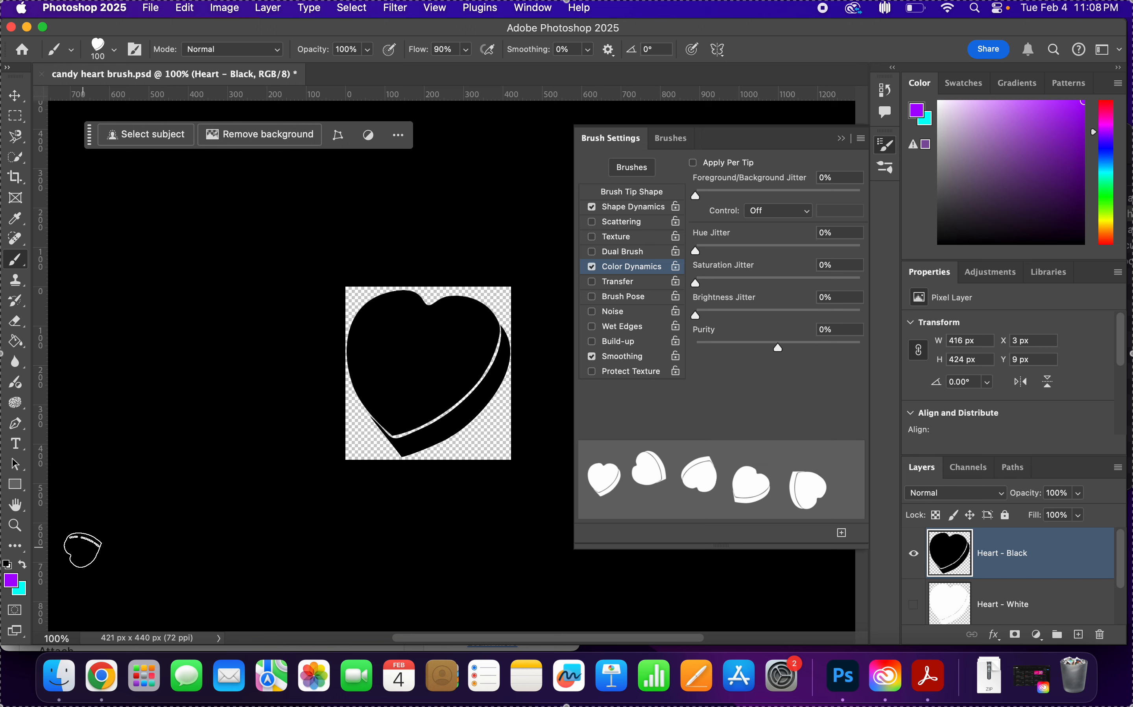
In Color Dynamics, enable Apply Per Tip, set the foreground/background jitter to 15% and its control to Pen Pressure.
click(693, 163)
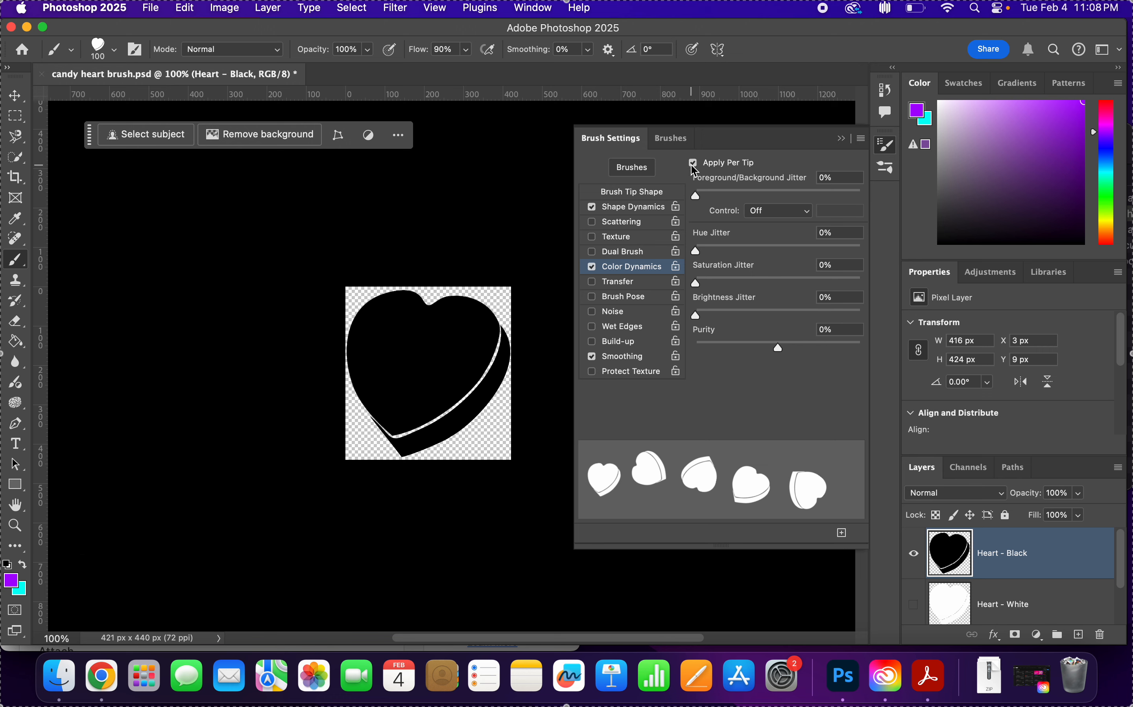
click(851, 176)
text(15)
key(Return)
click(797, 214)
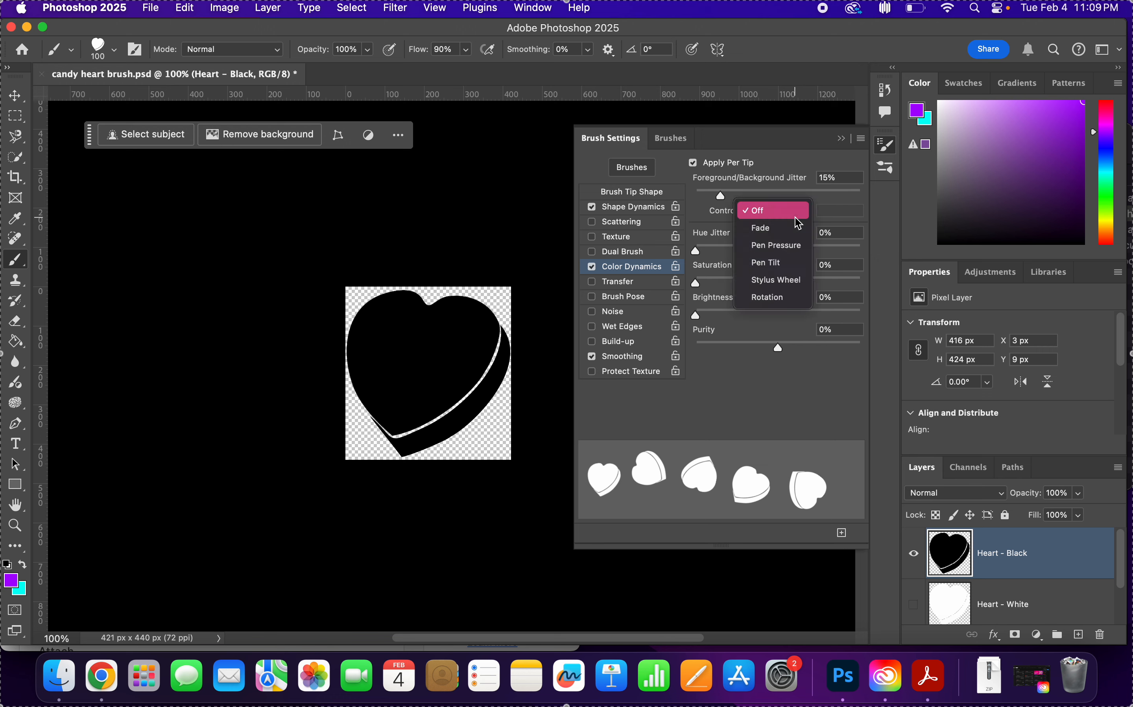
click(797, 246)
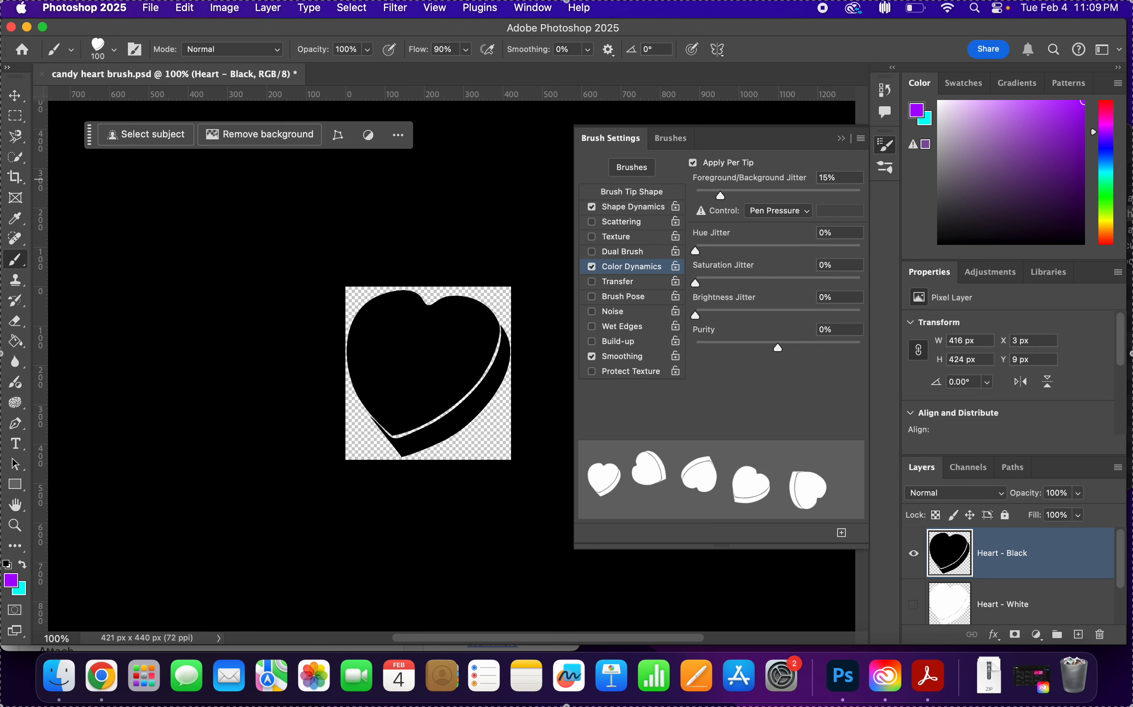
Set the hue jitter in Color Dynamics to 100%, leaving the saturation, brightness and purity values as they are.
click(846, 231)
key(super+a)
text(100)
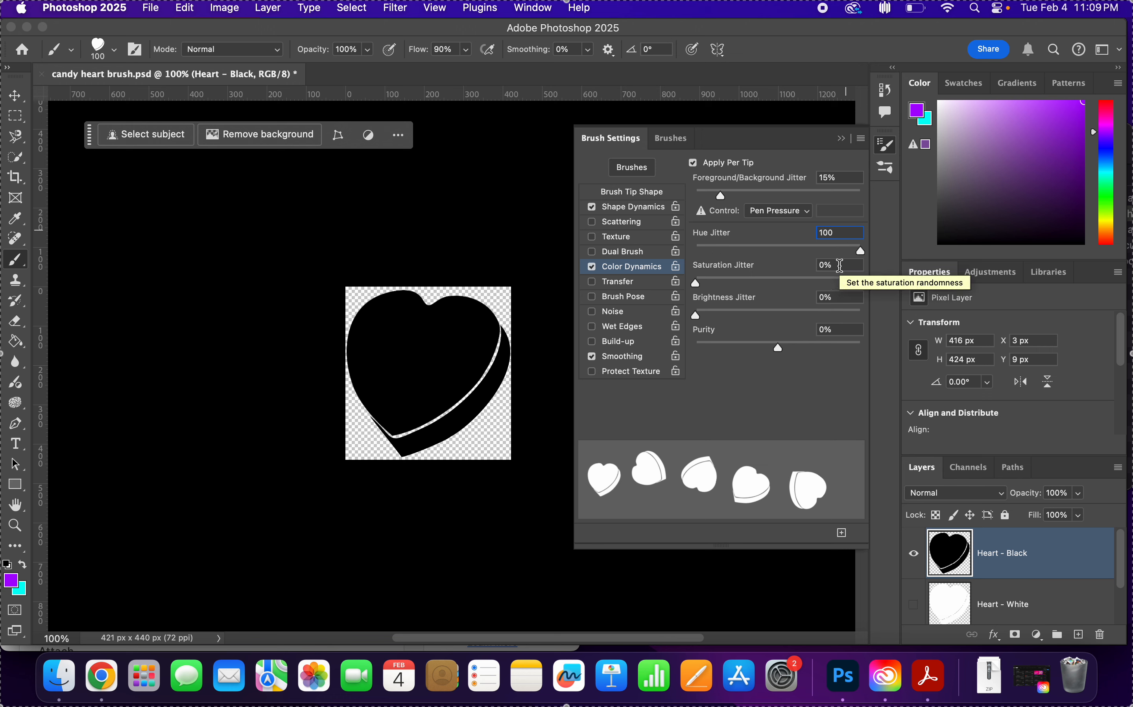
key(Tab)
key(Tab)
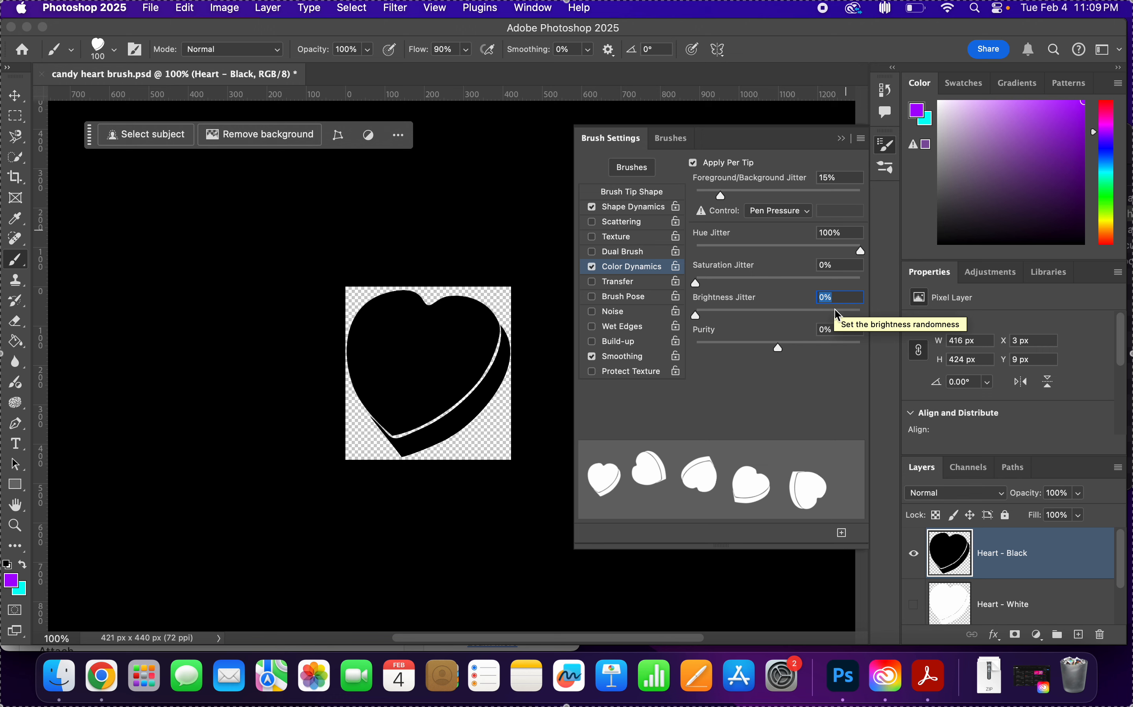
key(Tab)
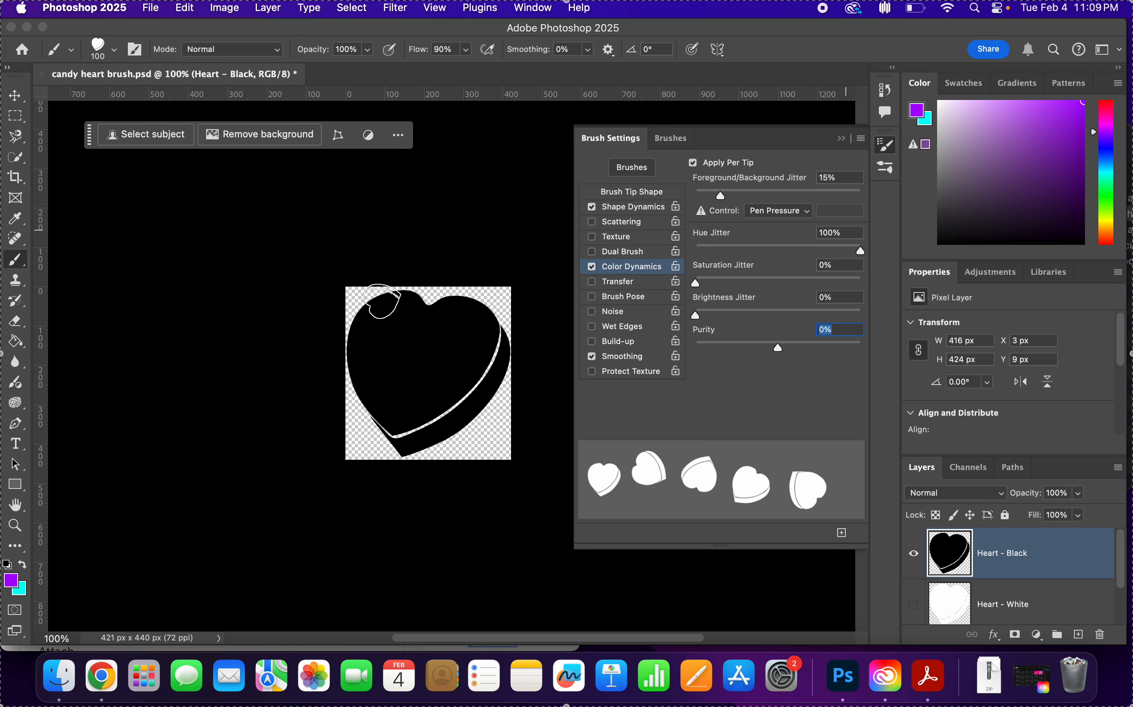
Test the colour-varying heart brush with twelve single stamps scattered over the black heart, undoing all the marks.
click(366, 301)
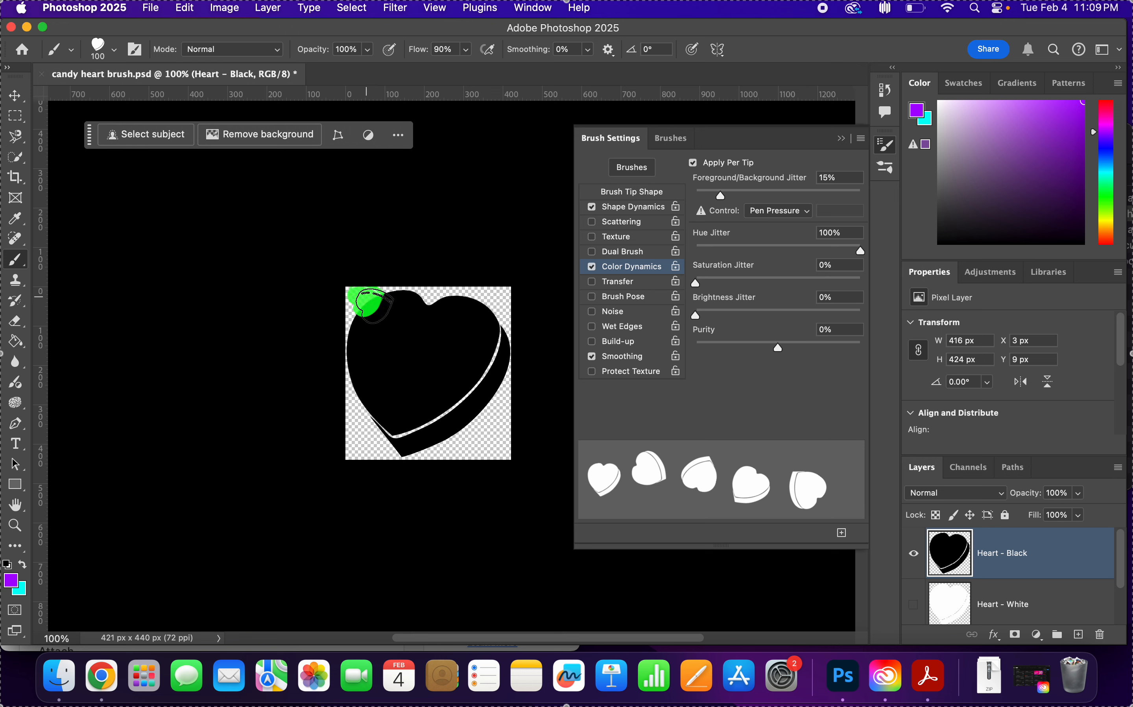
click(405, 330)
click(437, 374)
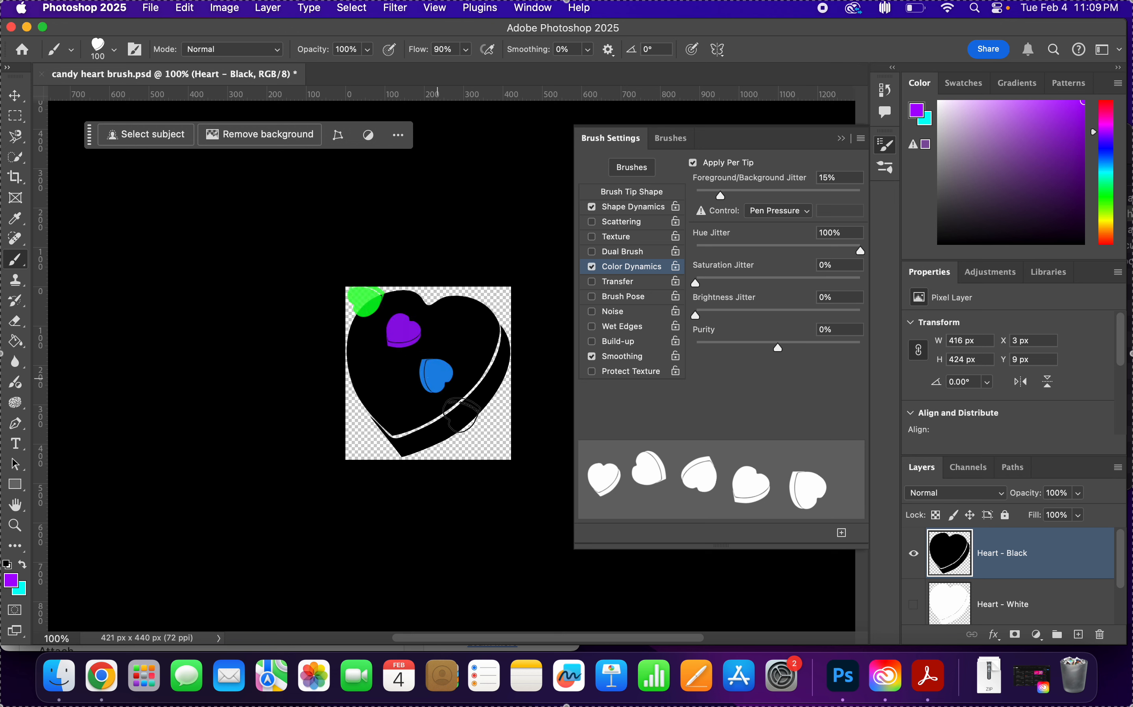
click(463, 413)
click(494, 446)
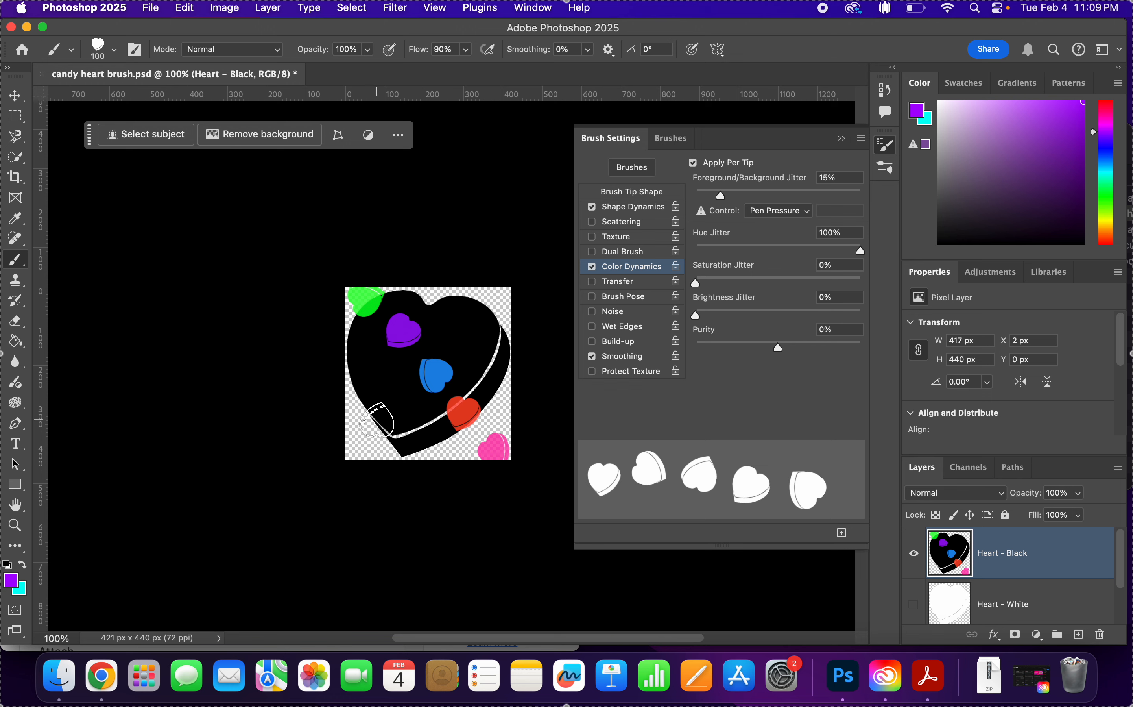
click(372, 419)
click(408, 387)
click(456, 360)
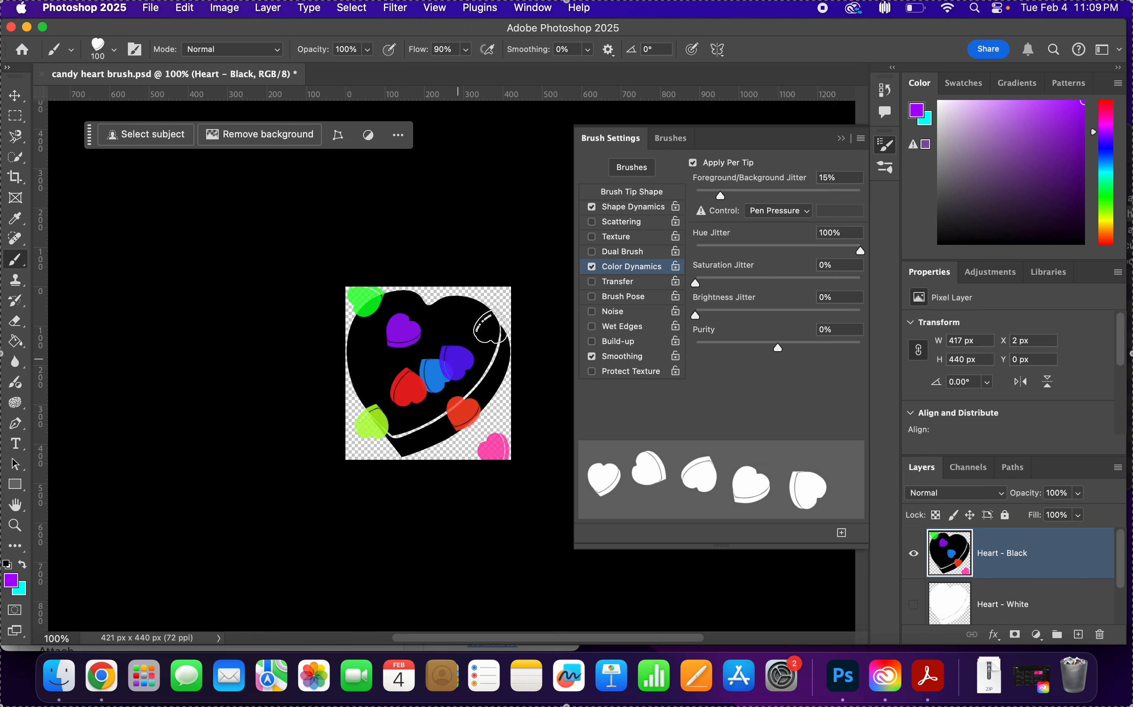
click(488, 328)
click(422, 429)
click(426, 381)
click(441, 334)
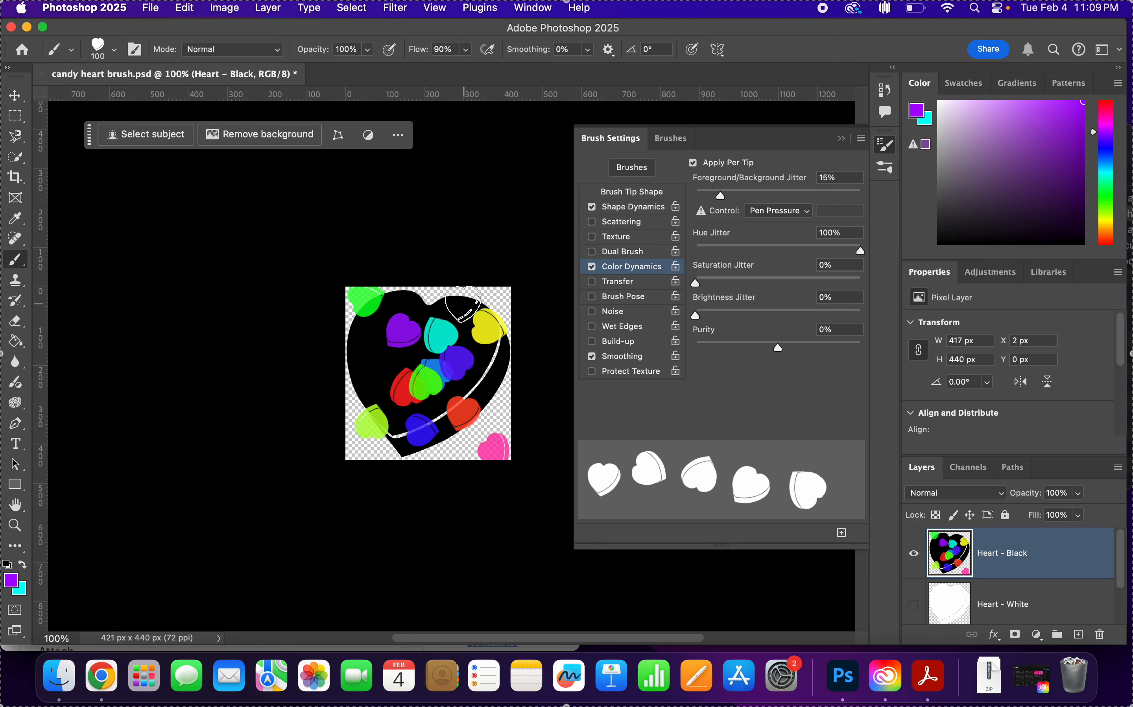
key(super+z)
key(super+z)
key(super+z)
key(super+z)
key(super+z)
key(super+z)
key(super+z)
key(super+z)
key(super+z)
key(super+z)
key(super+z)
key(super+z)
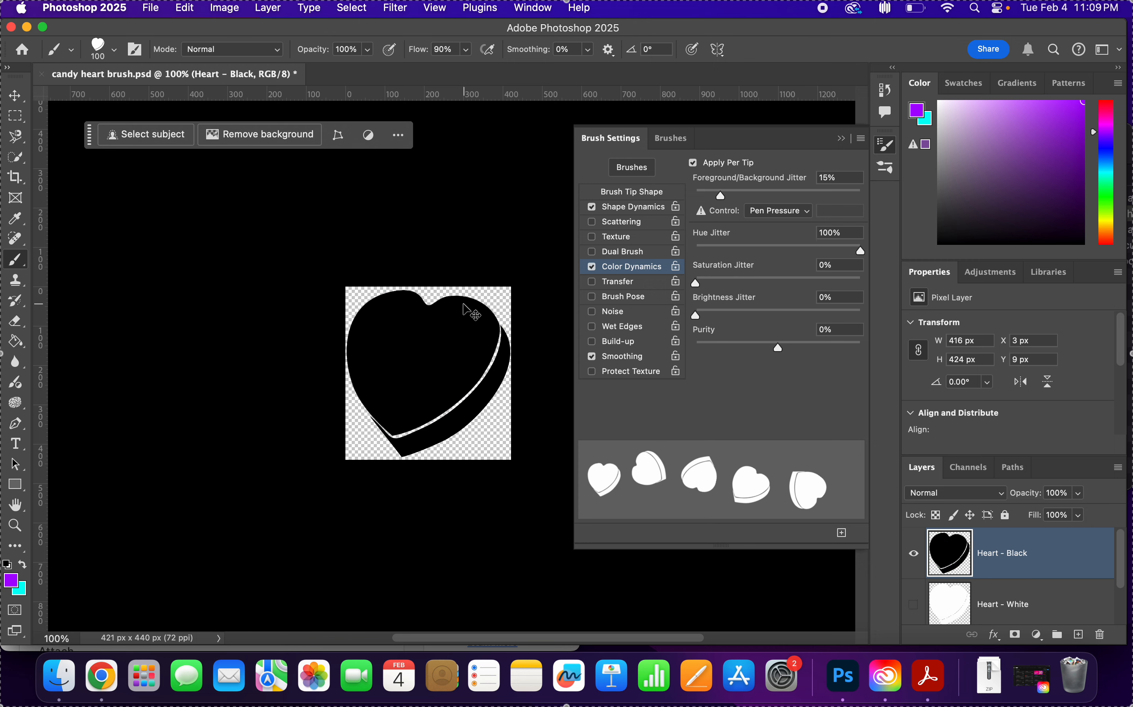
Soften the brush colours to pastels, setting the foreground to light purple dfa1ff and the background to pale cyan c4fffd.
click(11, 580)
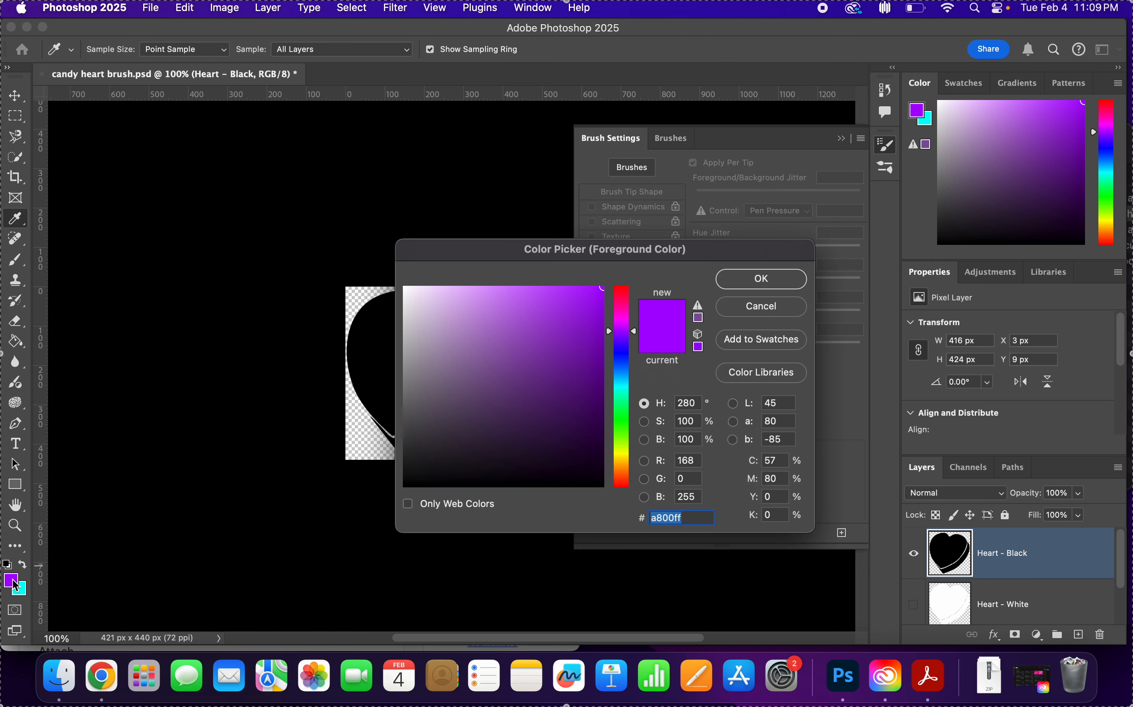
mouse_move(531, 303)
mouse_down()
mouse_move(495, 301)
mouse_move(479, 282)
mouse_up()
click(737, 284)
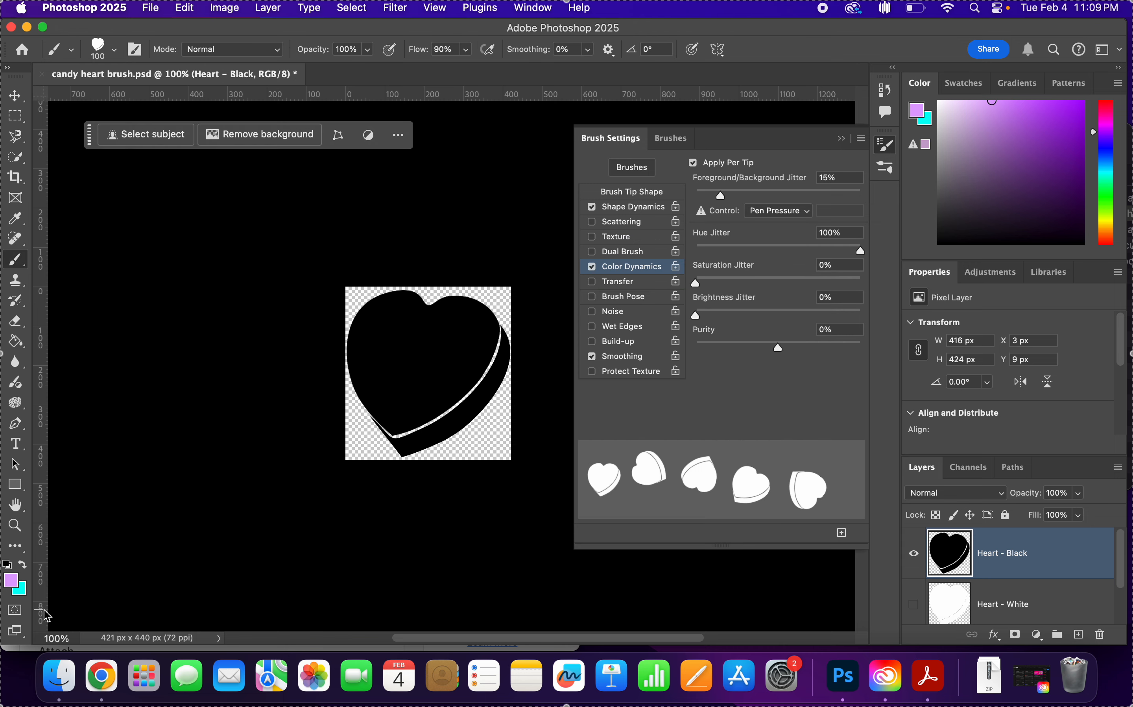
click(23, 593)
mouse_move(513, 301)
mouse_down()
mouse_move(480, 281)
mouse_move(452, 283)
mouse_up()
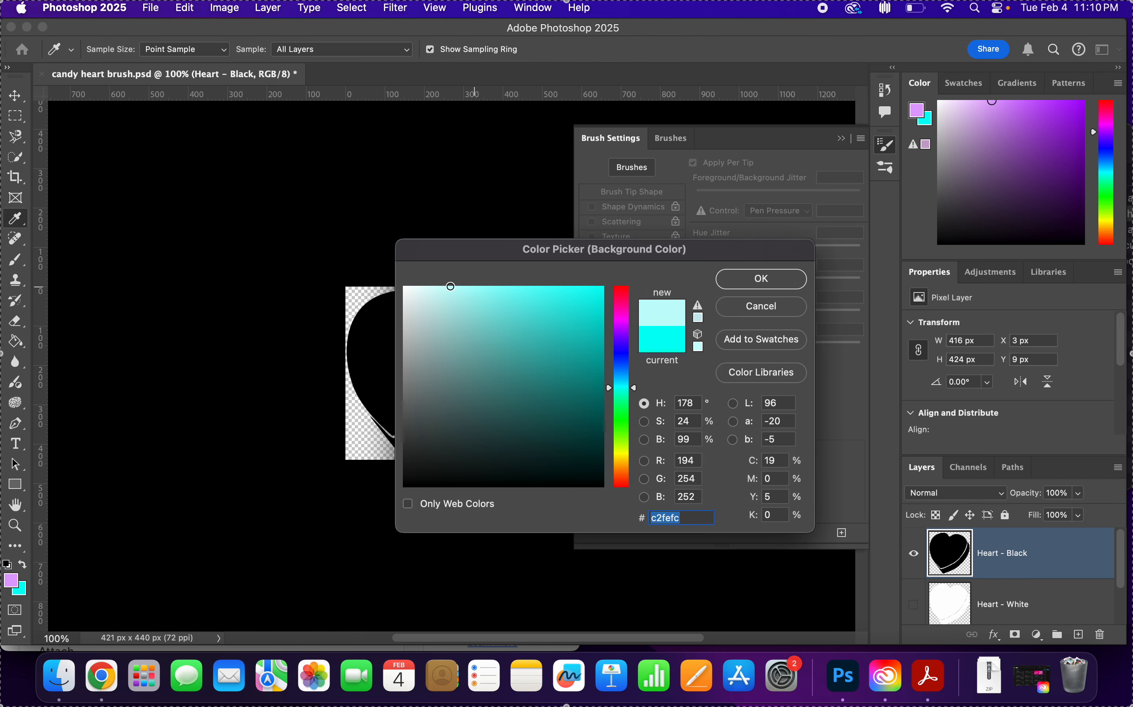
click(782, 279)
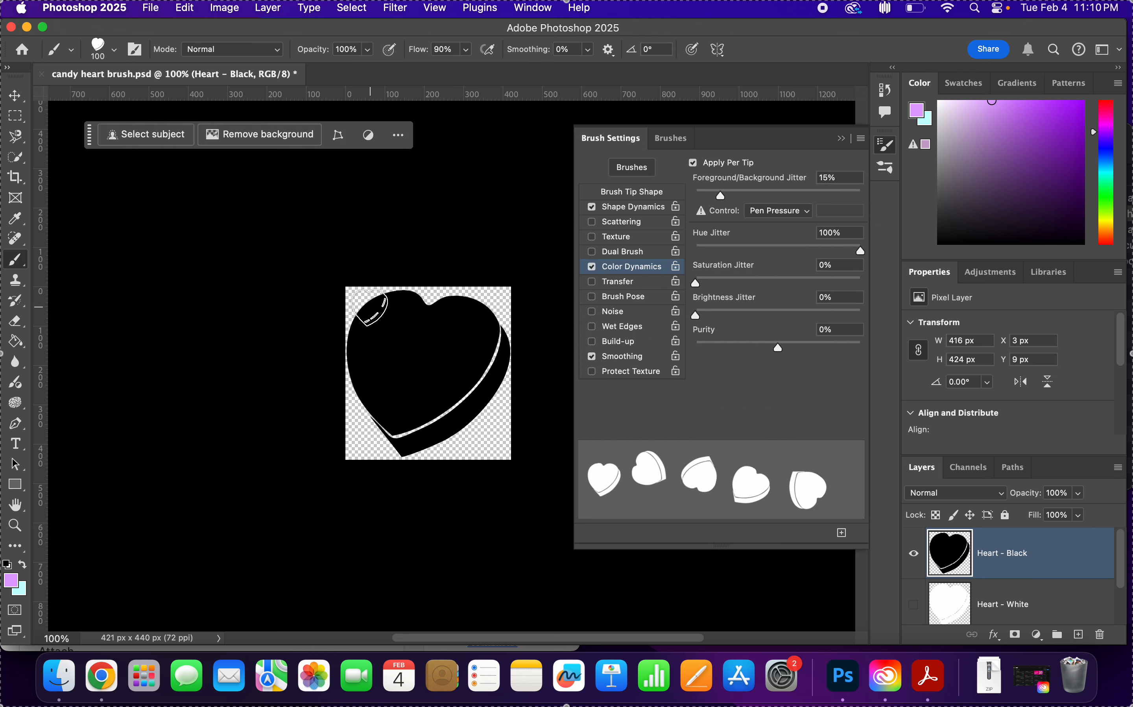
Test the pastel heart brush with two crossing diagonal strokes over the black heart, undoing both strokes.
click(370, 307)
mouse_move(369, 308)
mouse_down()
mouse_move(429, 397)
mouse_move(470, 426)
mouse_move(564, 443)
mouse_up()
mouse_move(391, 438)
mouse_down()
mouse_move(433, 317)
mouse_move(471, 280)
mouse_up()
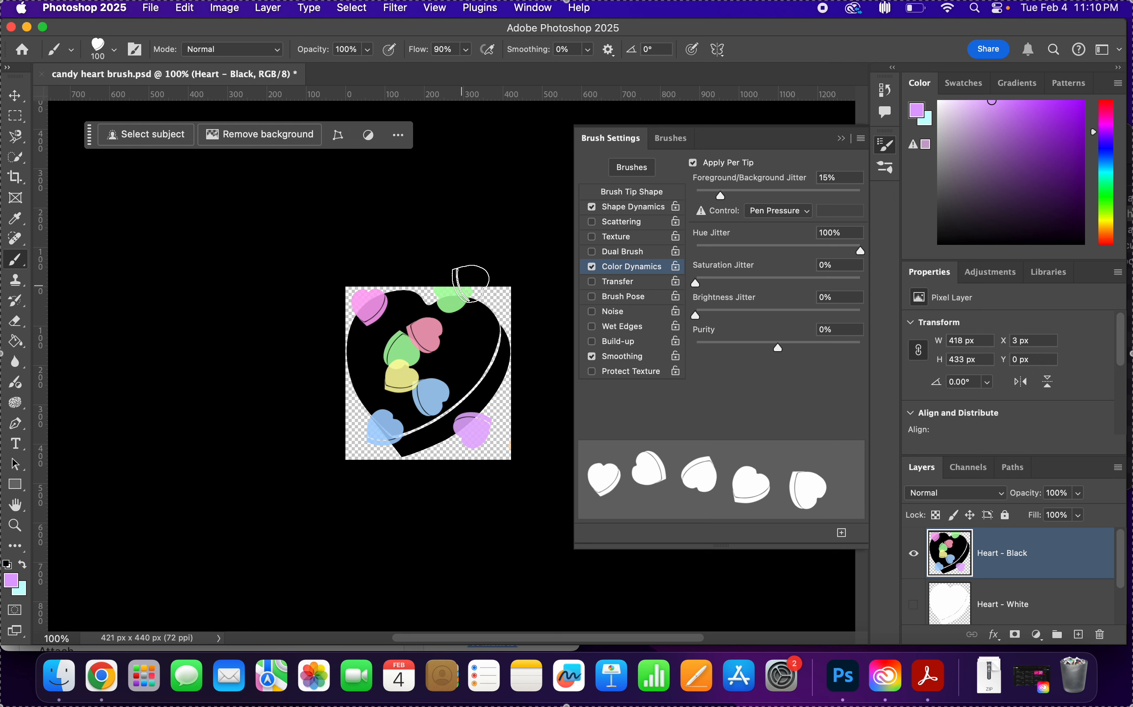
key(super+z)
key(super+z)
key(super+z)
key(super+z)
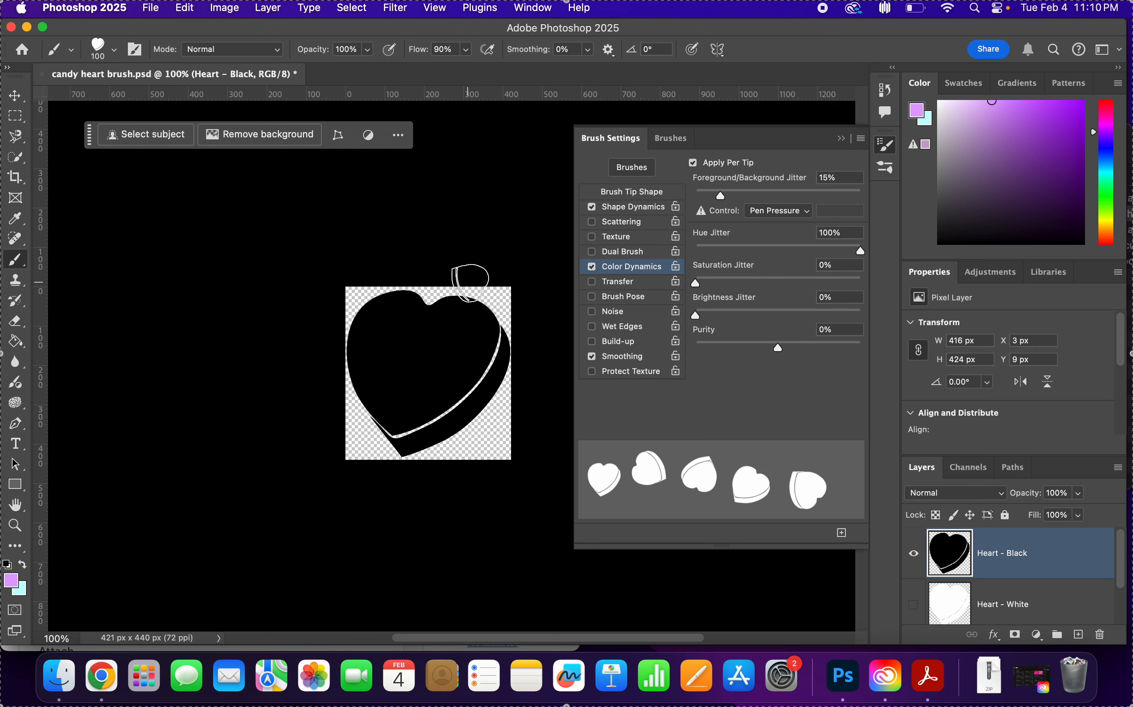
Set the foreground colour to orange, f9b032.
click(14, 584)
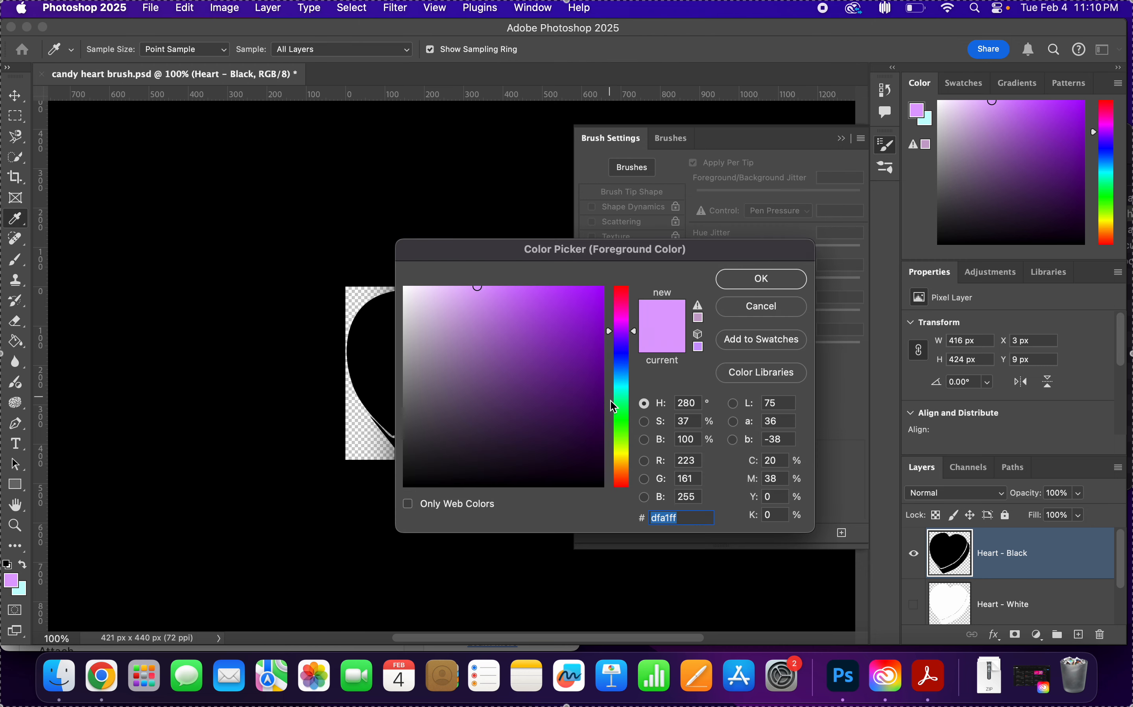
drag(620, 446, 627, 470)
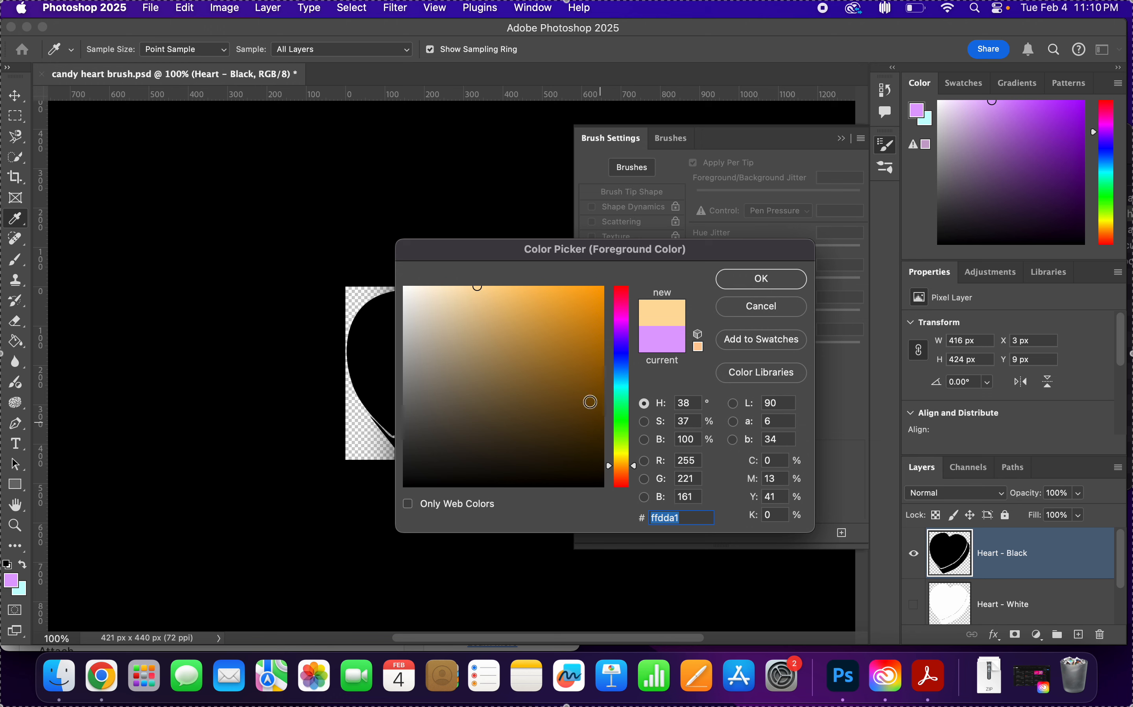
mouse_move(561, 303)
mouse_down()
mouse_move(560, 278)
mouse_move(560, 311)
mouse_move(564, 290)
mouse_up()
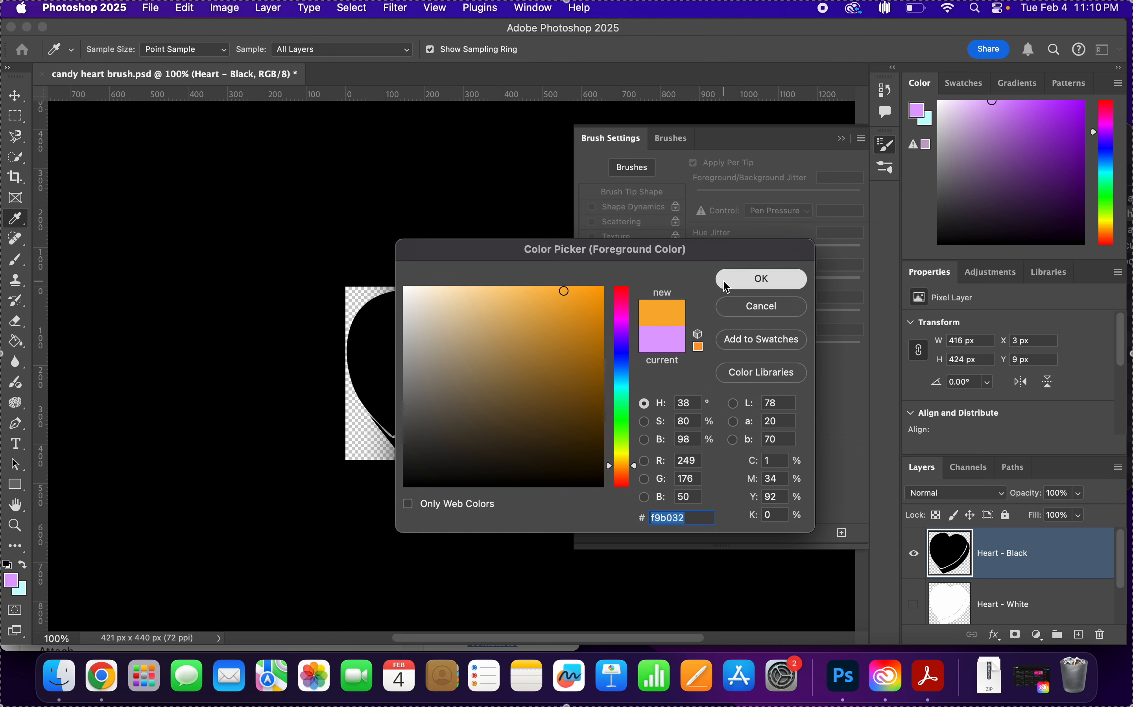
click(759, 279)
click(21, 590)
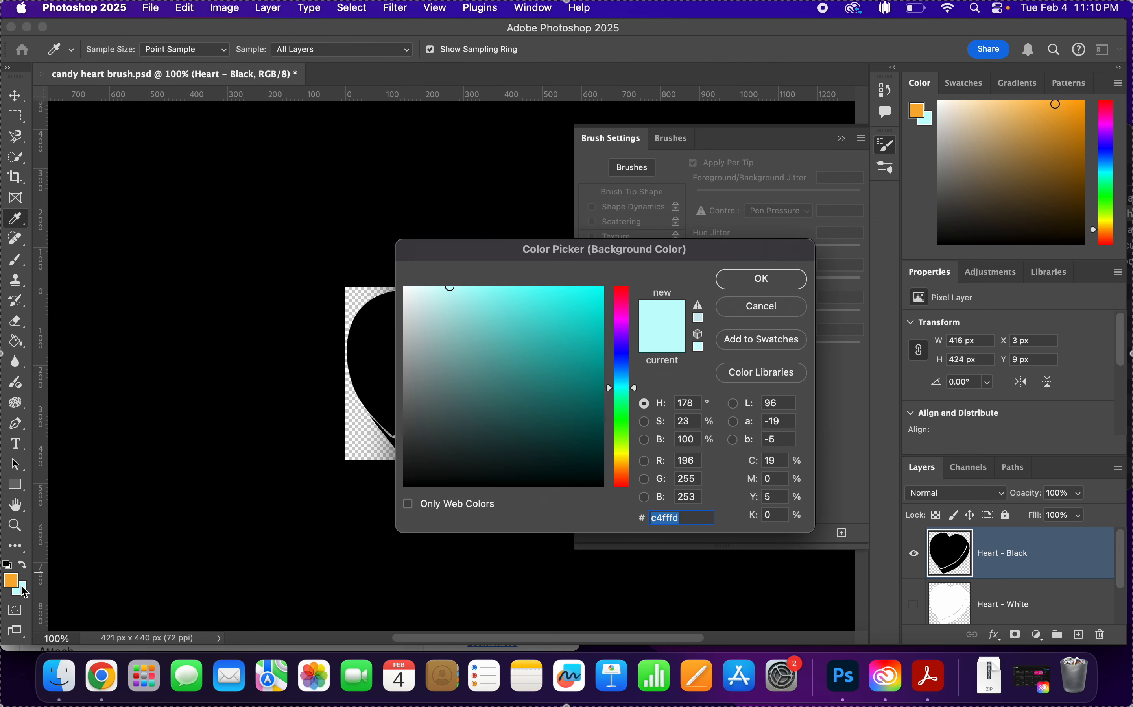
click(626, 463)
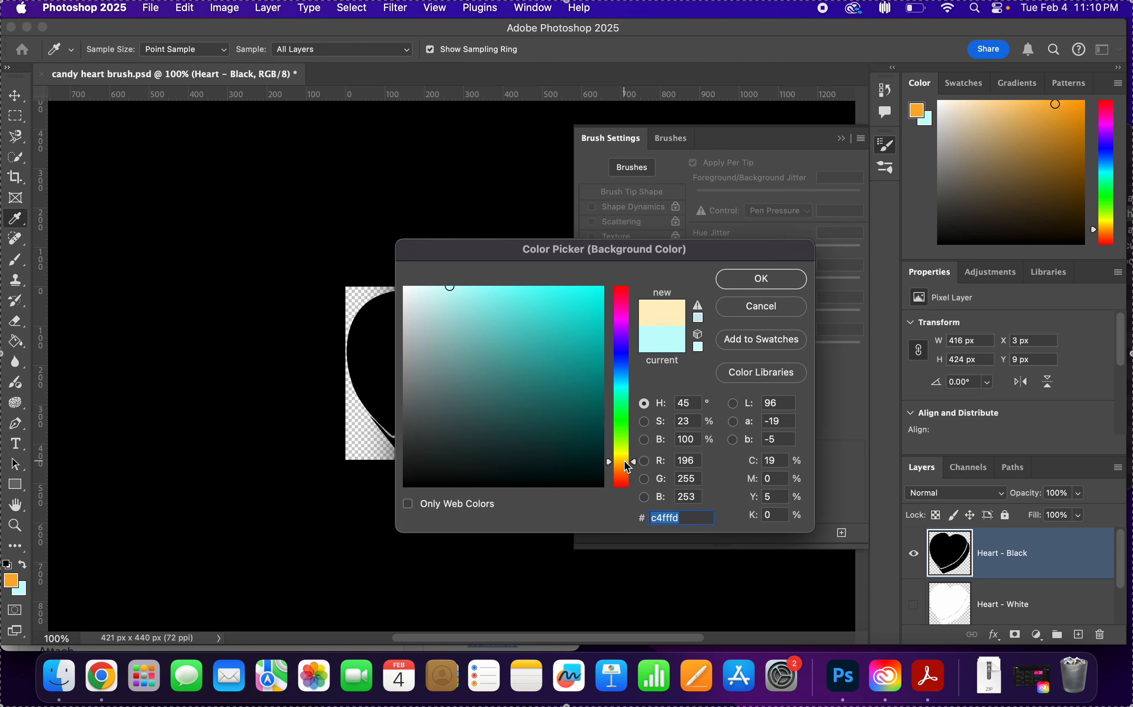
click(786, 312)
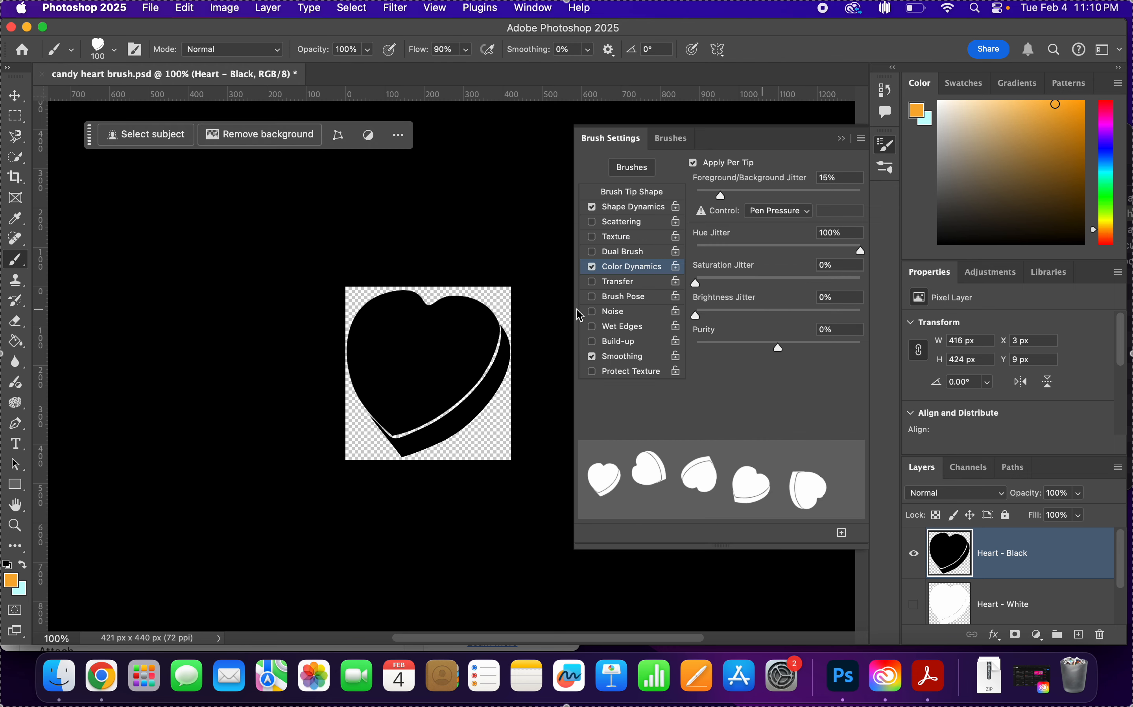
Set the background colour to a very pale version of the orange f9b032, ending at f6dfb7.
click(12, 585)
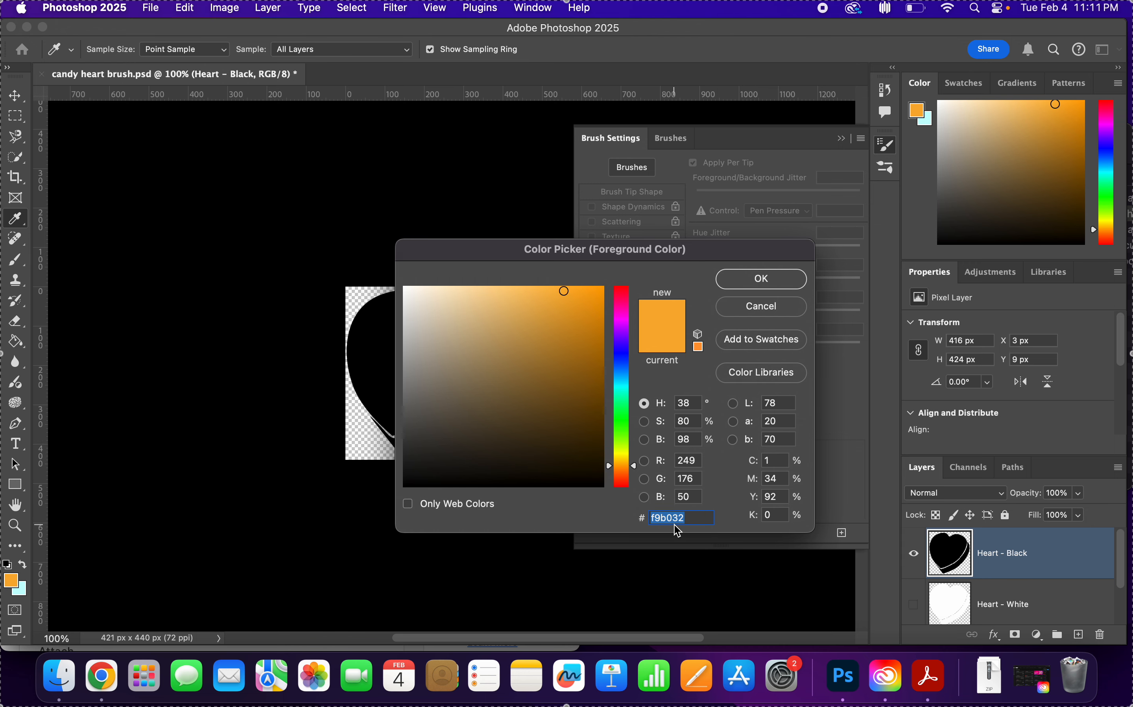
click(749, 293)
click(21, 590)
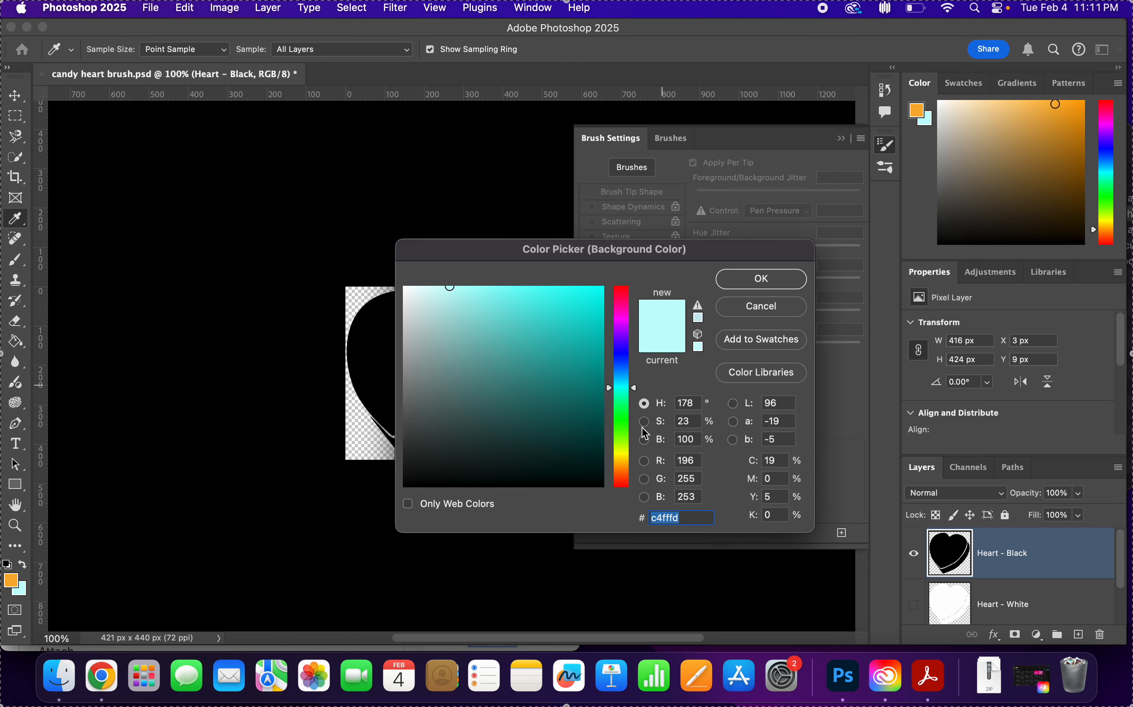
text(f9b032)
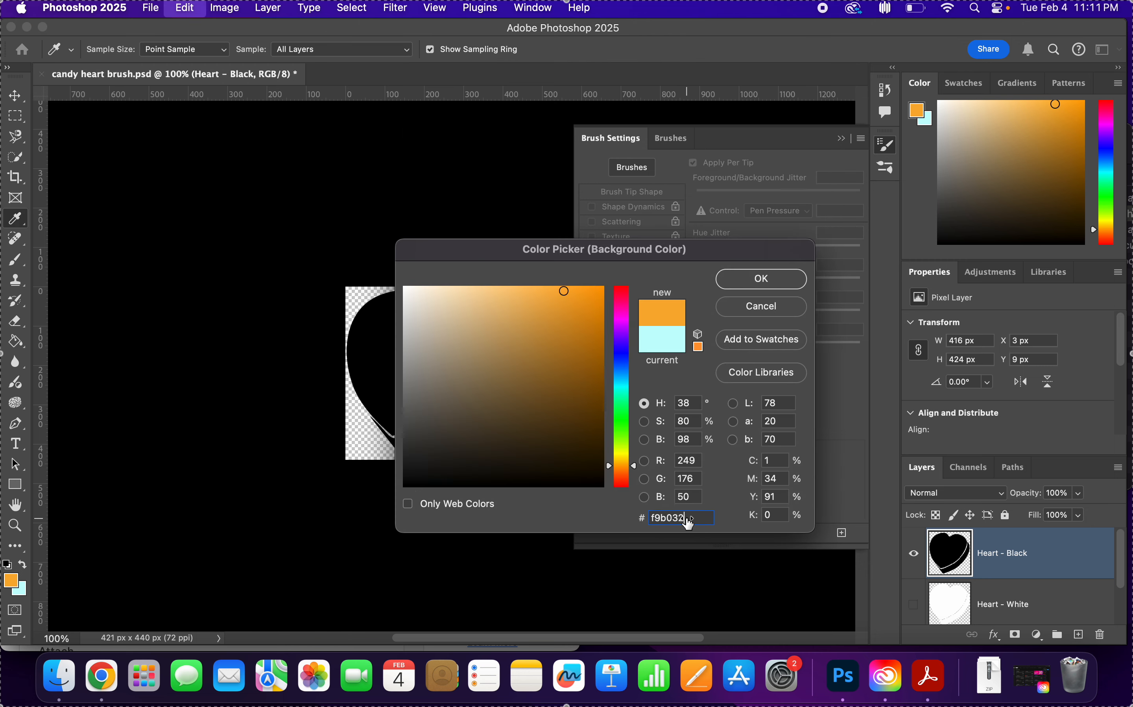
drag(541, 291, 480, 293)
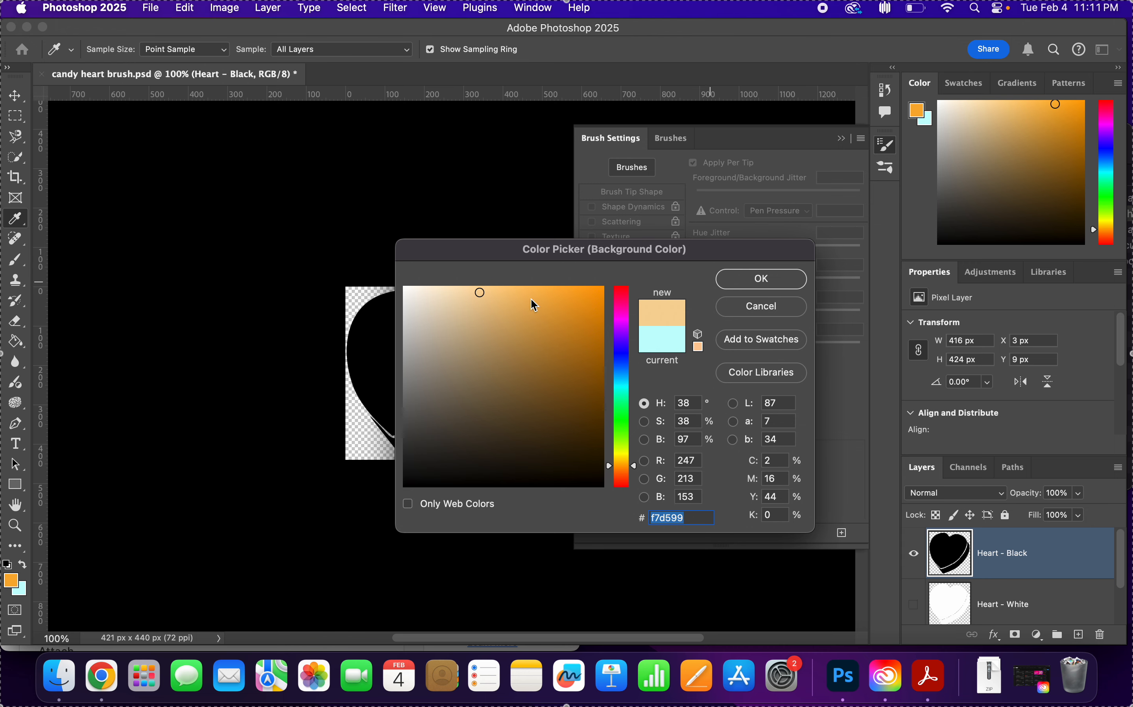
click(731, 286)
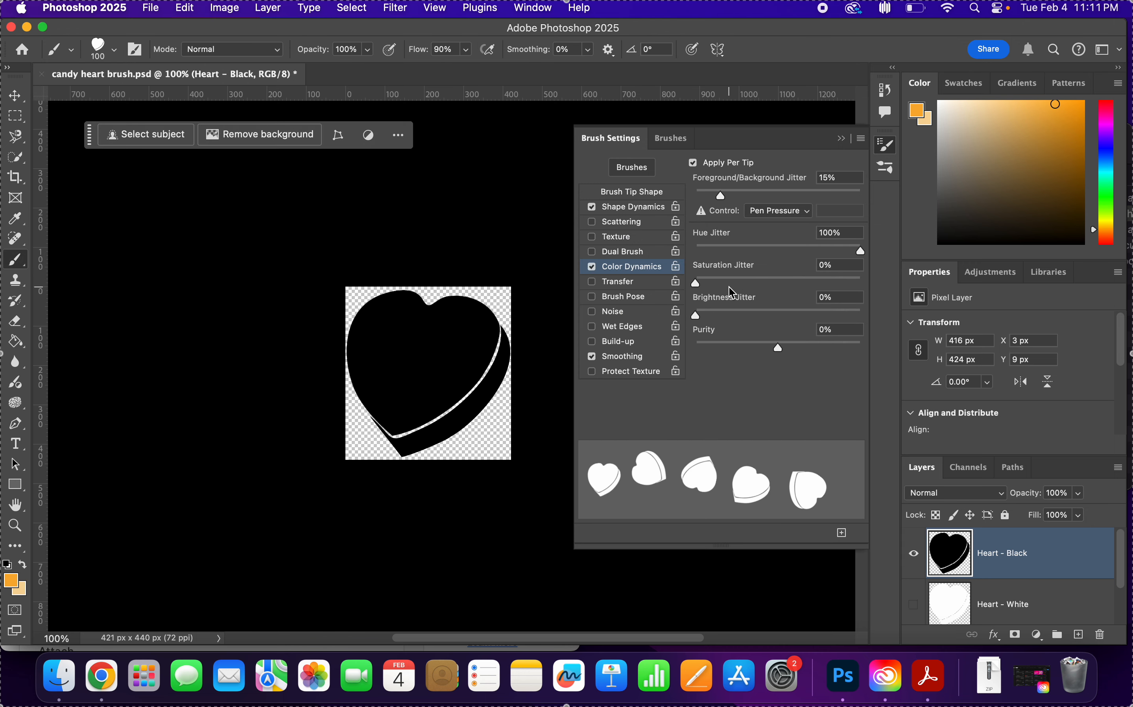
click(17, 590)
click(462, 292)
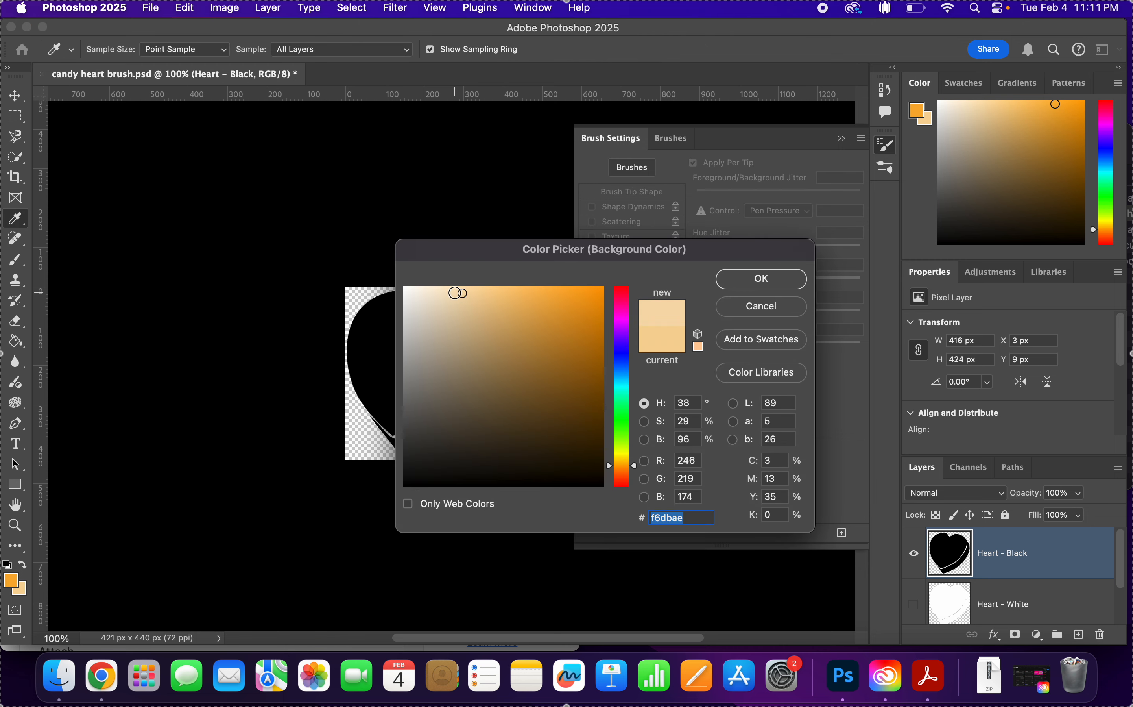
click(454, 293)
click(743, 284)
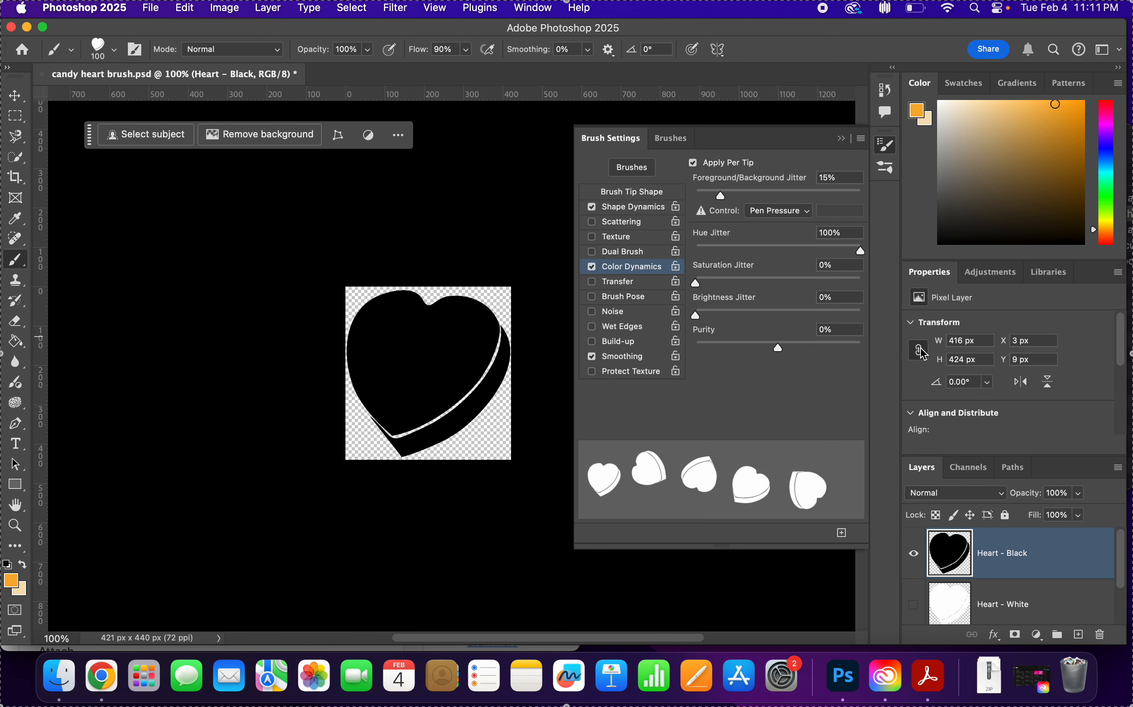
In the brush's Color Dynamics, set the foreground/background jitter to 100% and the hue jitter to 0%.
click(841, 180)
key(Tab)
click(841, 179)
text(100)
key(Return)
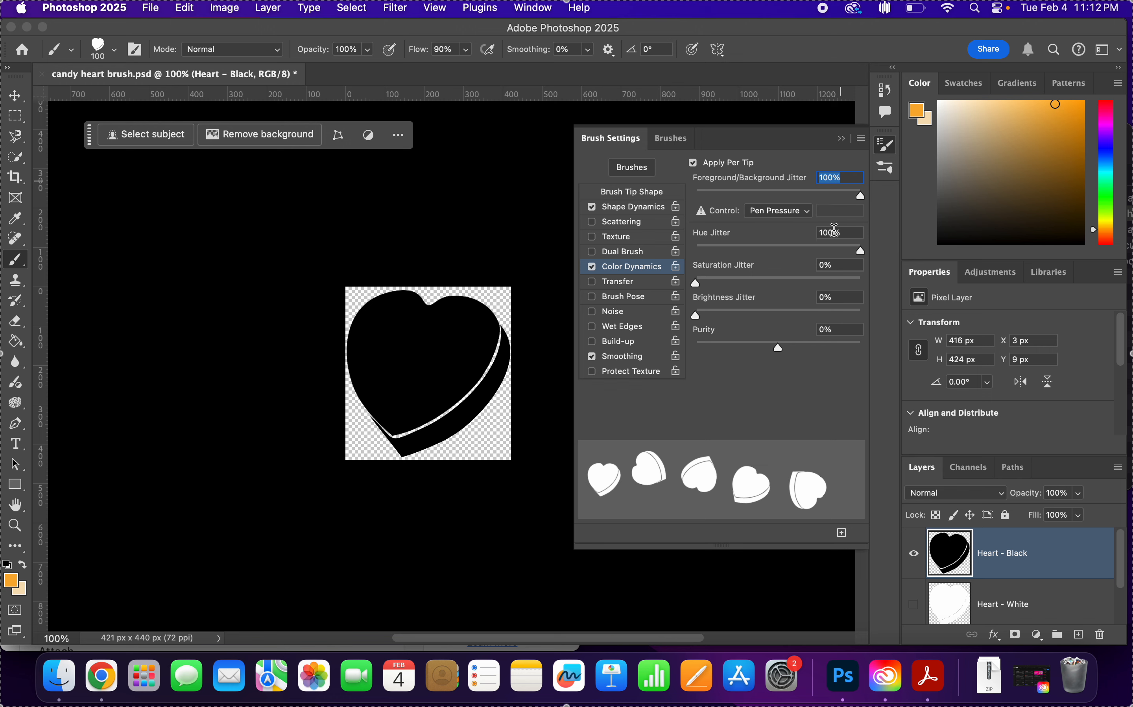
click(844, 236)
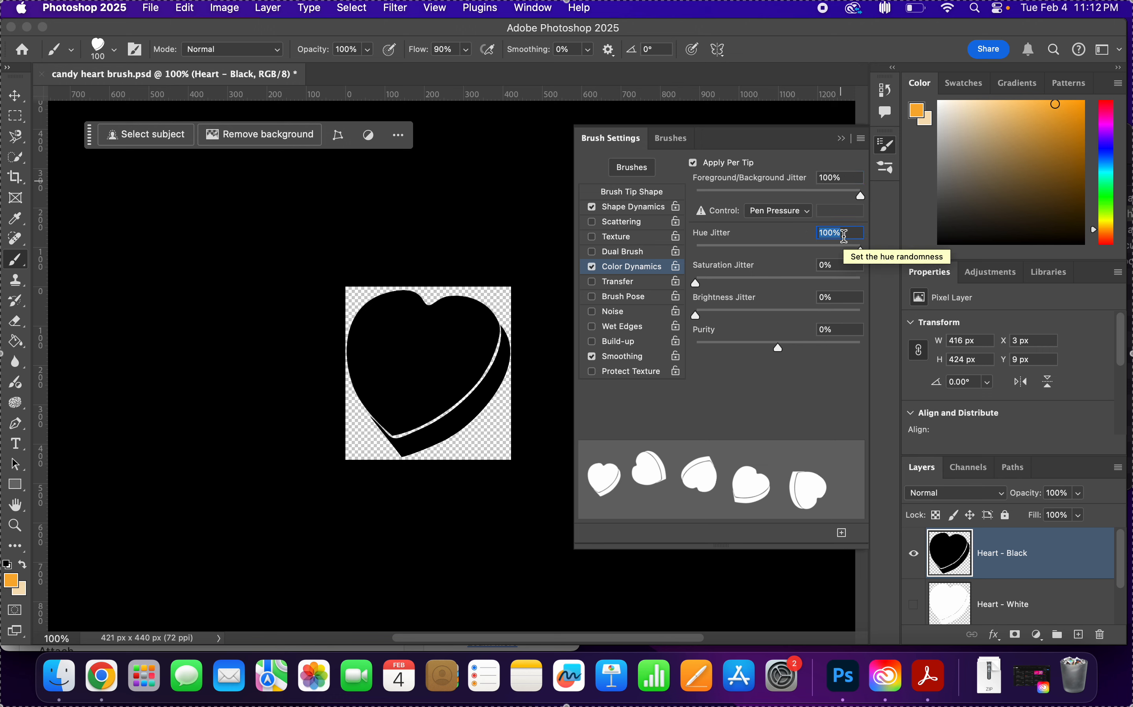
text(90)
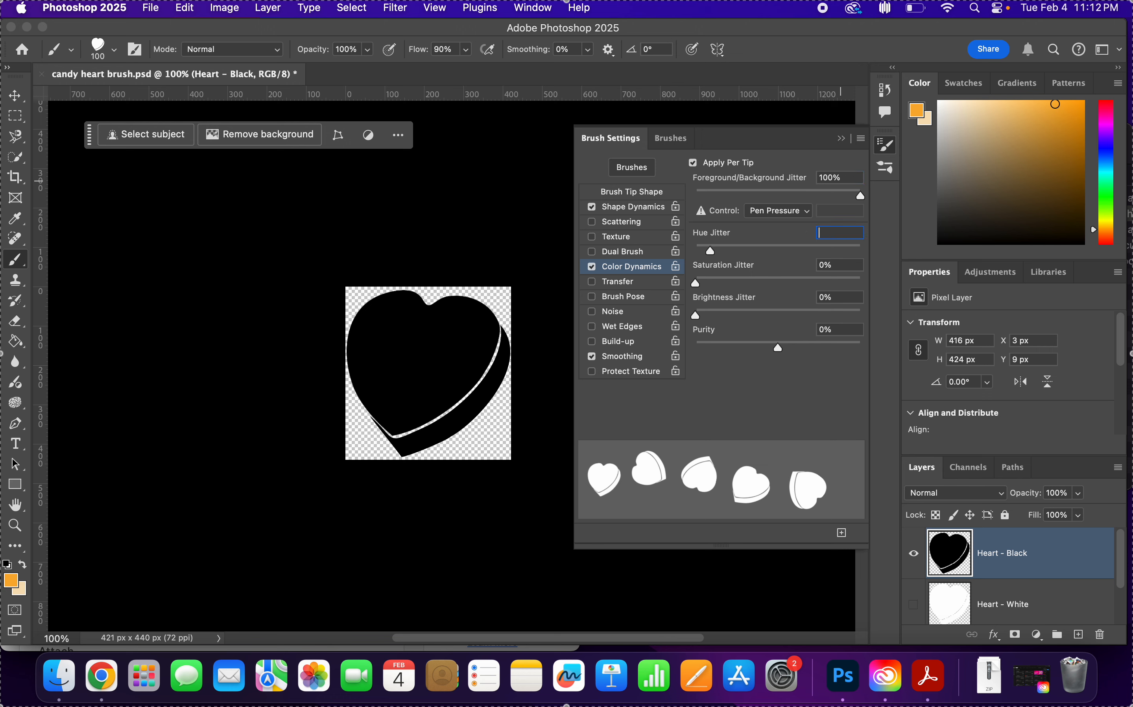
text(0)
key(Return)
Test the orange heart brush with freehand strokes across the black heart, and undo the marks.
mouse_move(374, 304)
mouse_down()
mouse_move(440, 410)
mouse_move(509, 449)
mouse_up()
mouse_move(497, 383)
mouse_down()
mouse_move(472, 268)
mouse_move(356, 460)
mouse_move(330, 344)
mouse_move(395, 295)
mouse_move(495, 420)
mouse_up()
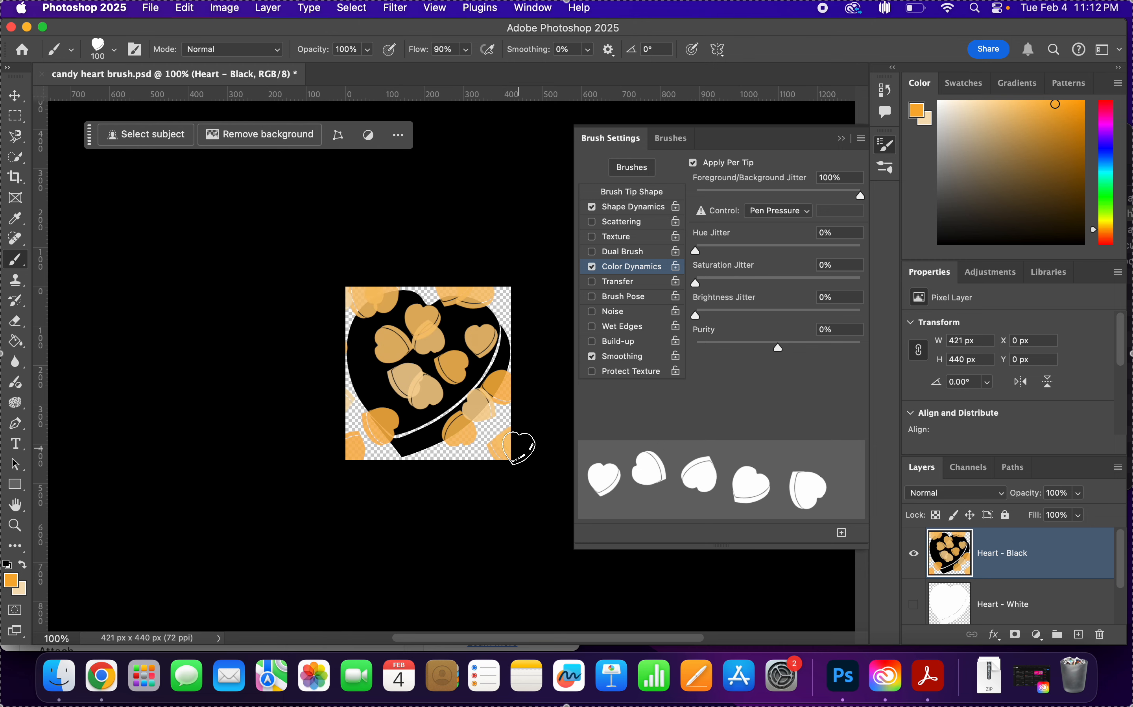
key(super+z)
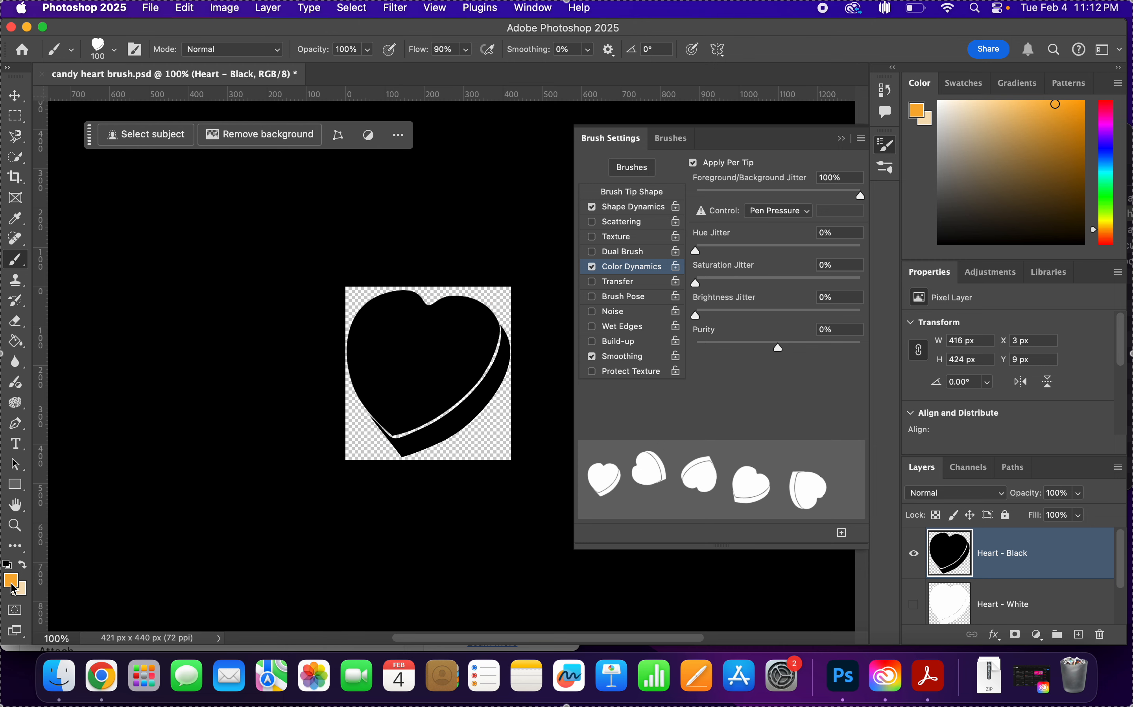
Change the foreground colour to a darker, redder burnt orange.
click(11, 582)
click(571, 322)
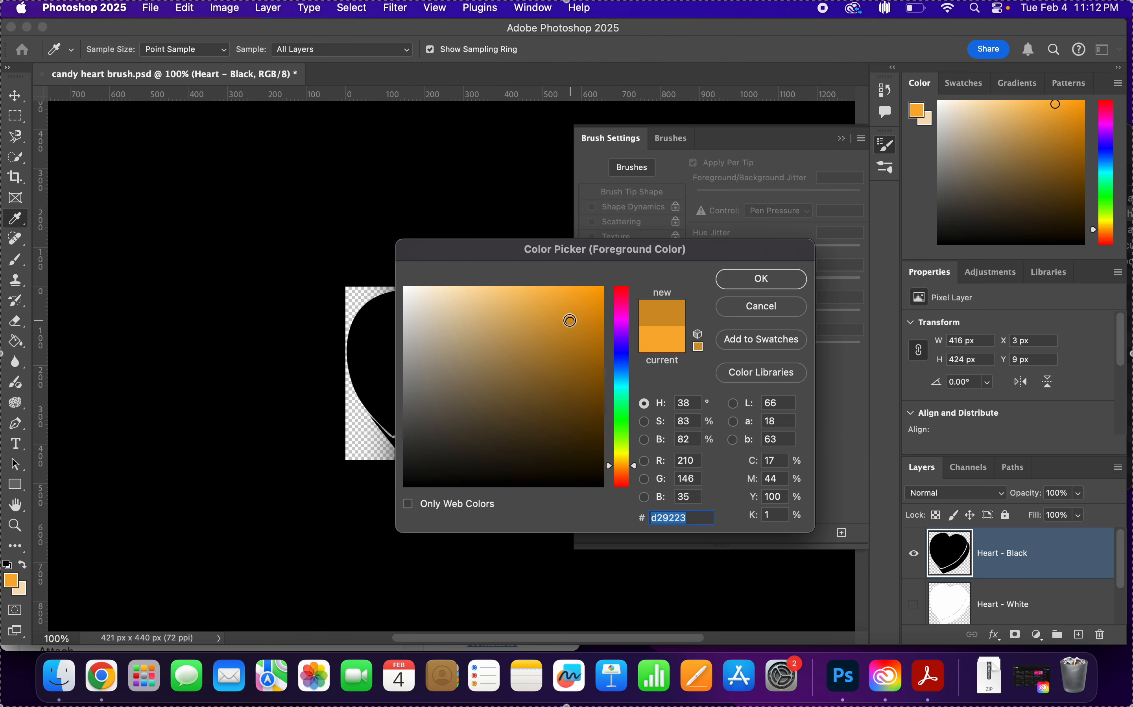
click(555, 328)
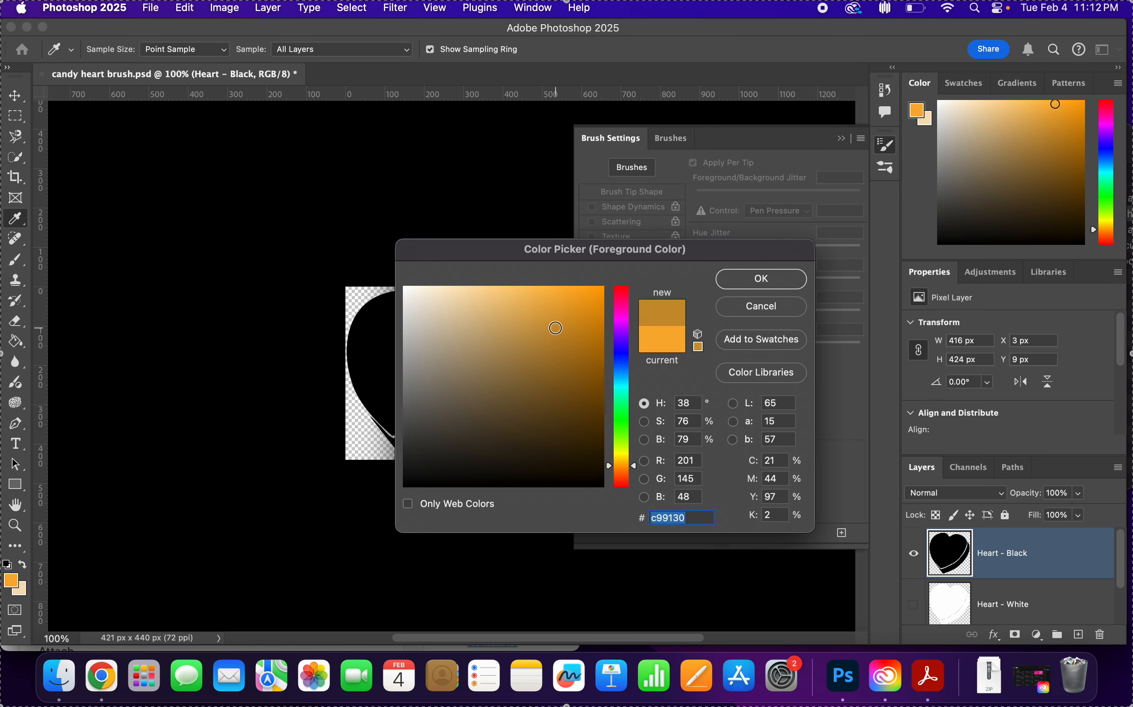
click(626, 468)
drag(625, 469, 626, 470)
click(761, 279)
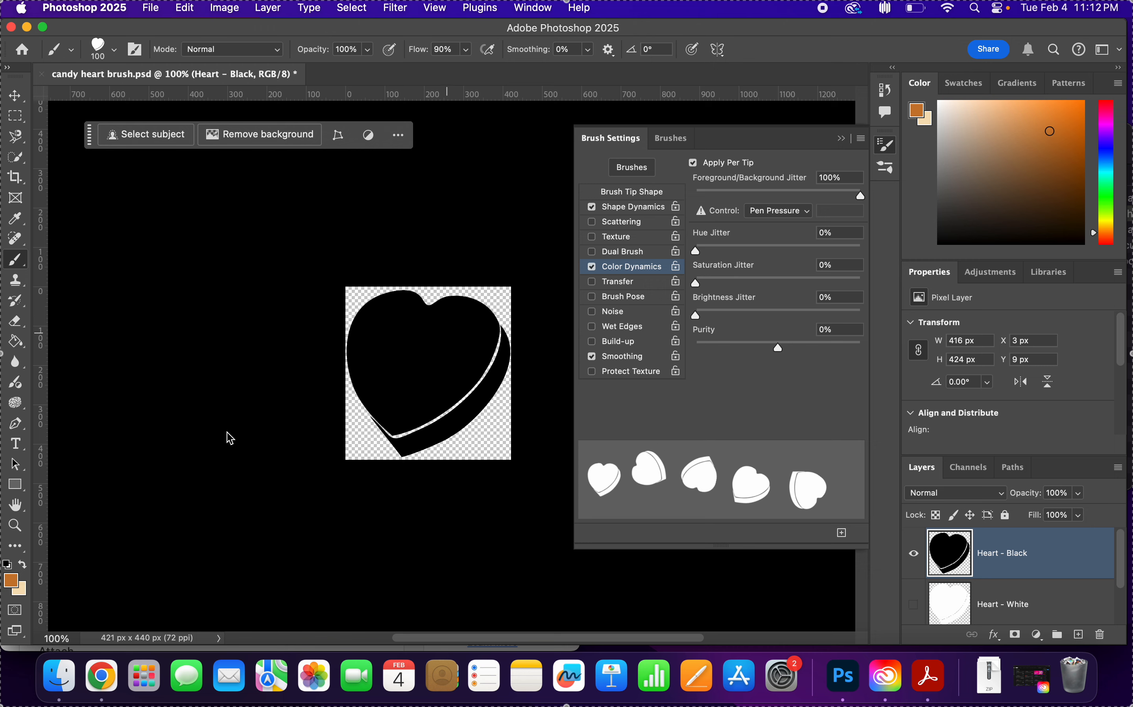
Set the background colour to a light tan orange, e8b888, matching the burnt orange foreground's hue.
click(24, 589)
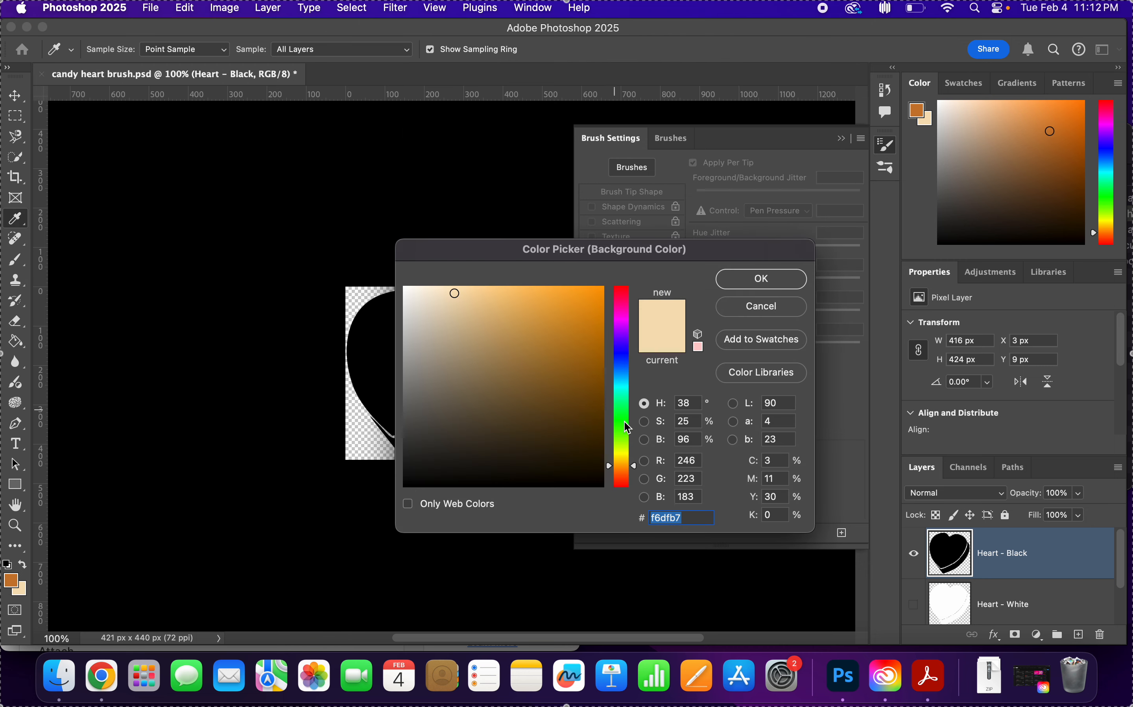
drag(632, 470, 632, 470)
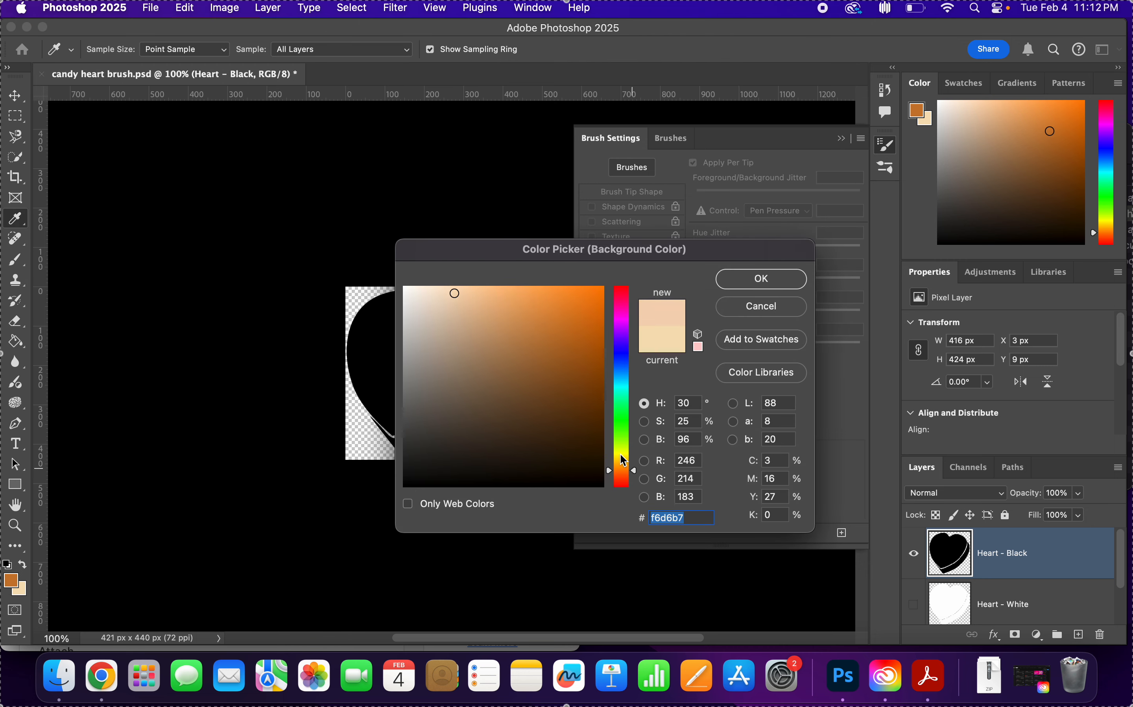
mouse_move(556, 346)
mouse_down()
mouse_move(528, 330)
mouse_move(456, 335)
mouse_move(486, 304)
mouse_up()
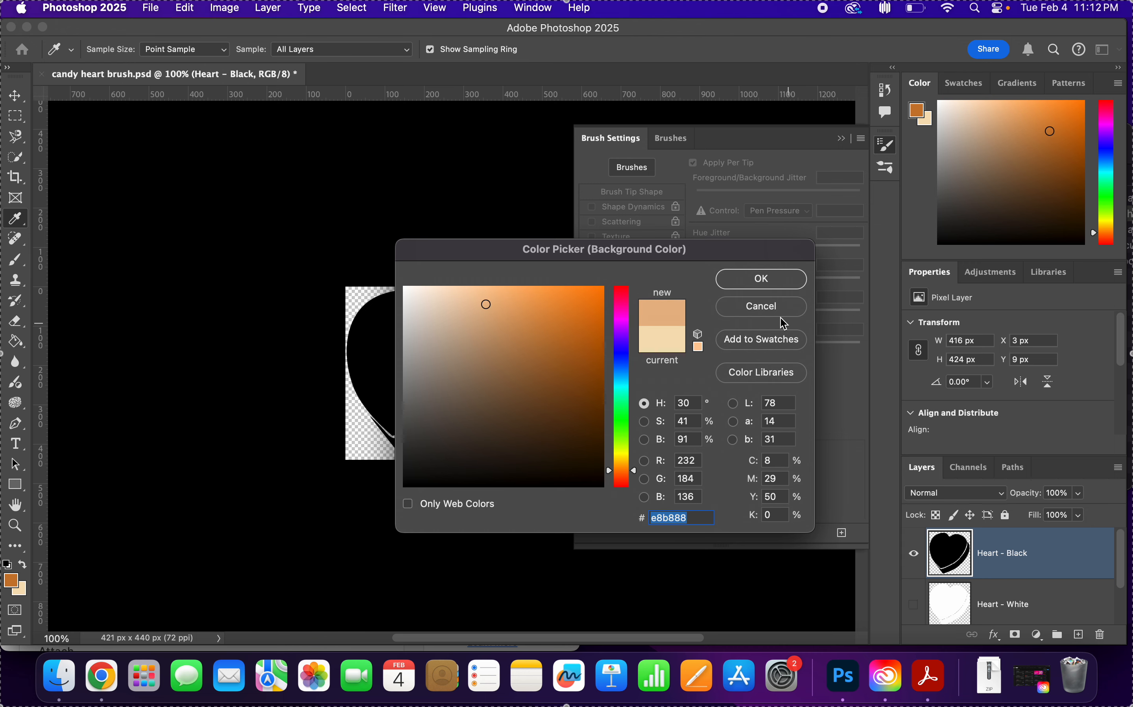
click(761, 278)
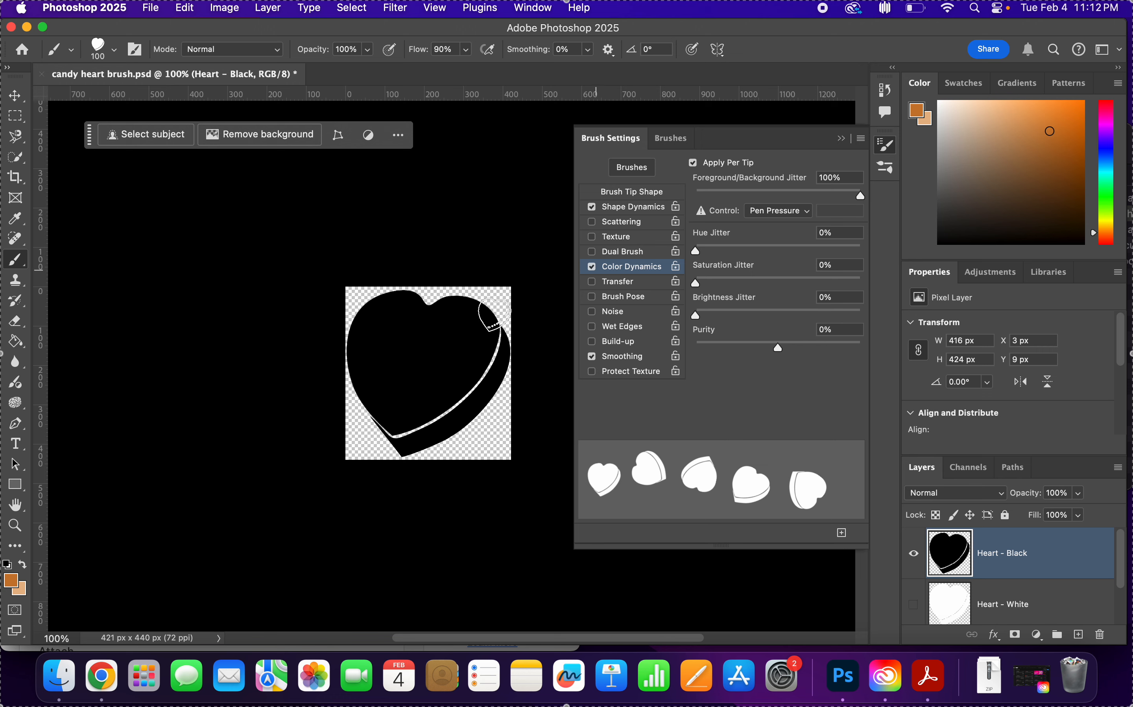
Test the burnt orange and tan brush with a freehand stroke over the black heart, and undo it.
mouse_move(368, 325)
mouse_down()
mouse_move(445, 433)
mouse_move(500, 398)
mouse_move(443, 334)
mouse_move(387, 439)
mouse_move(366, 306)
mouse_move(420, 332)
mouse_move(518, 450)
mouse_move(512, 421)
mouse_up()
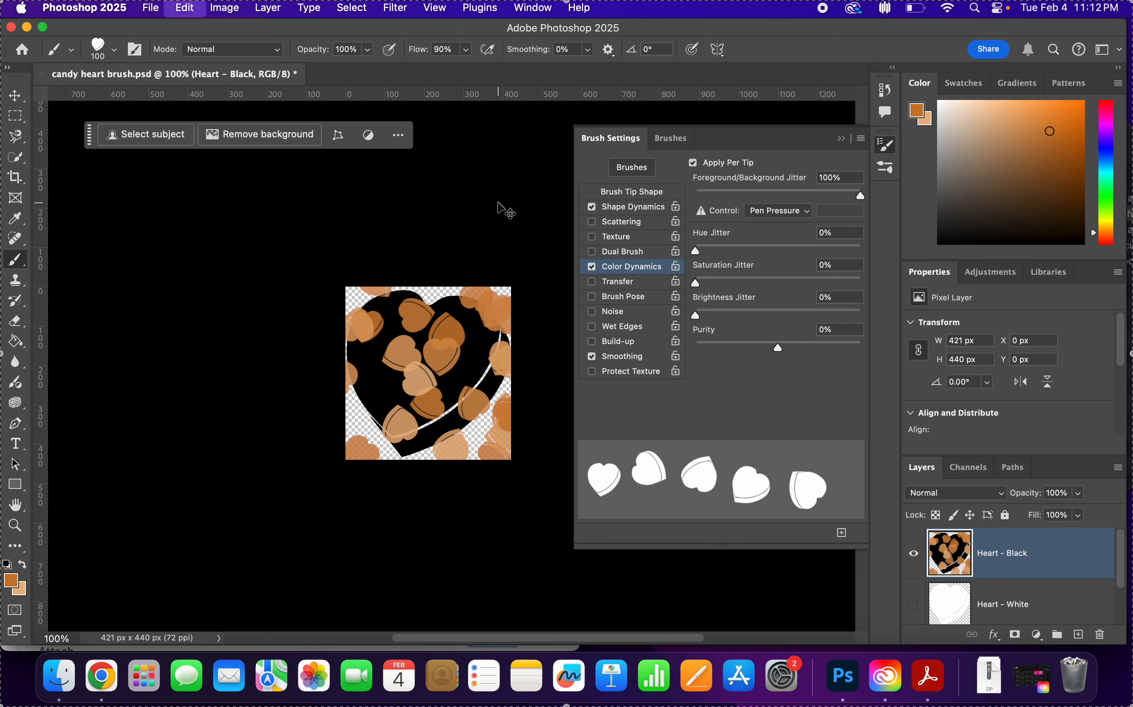
key(super+z)
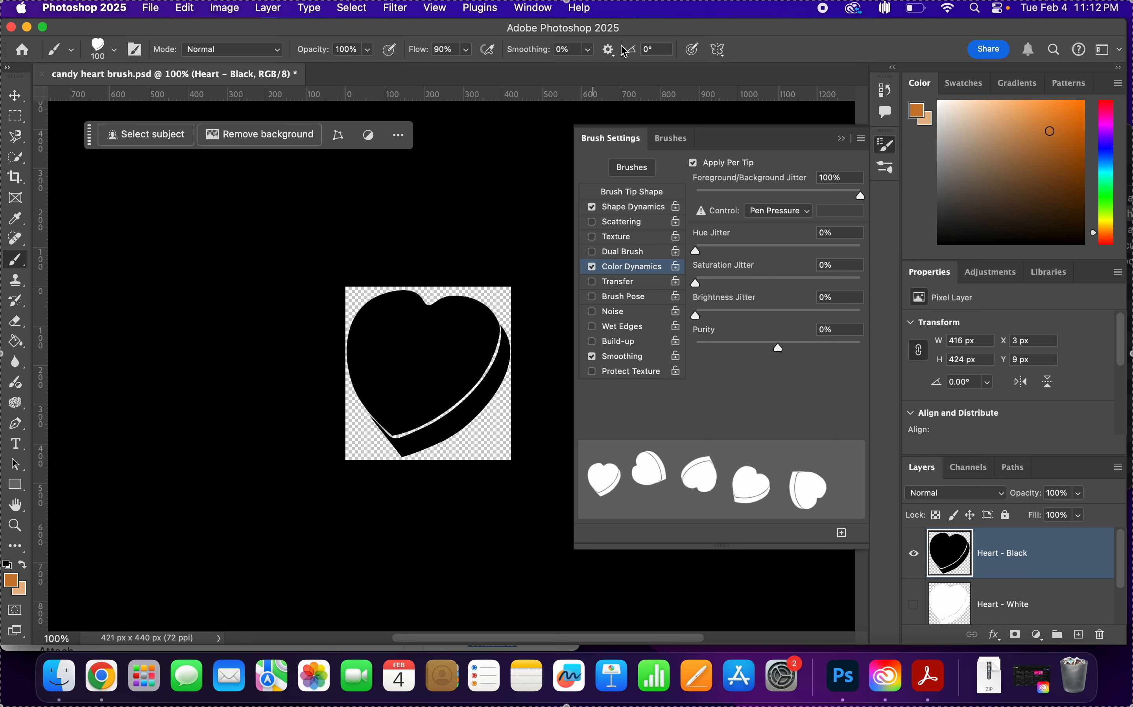
Close the brush settings and save candy heart brush.psd.
click(841, 140)
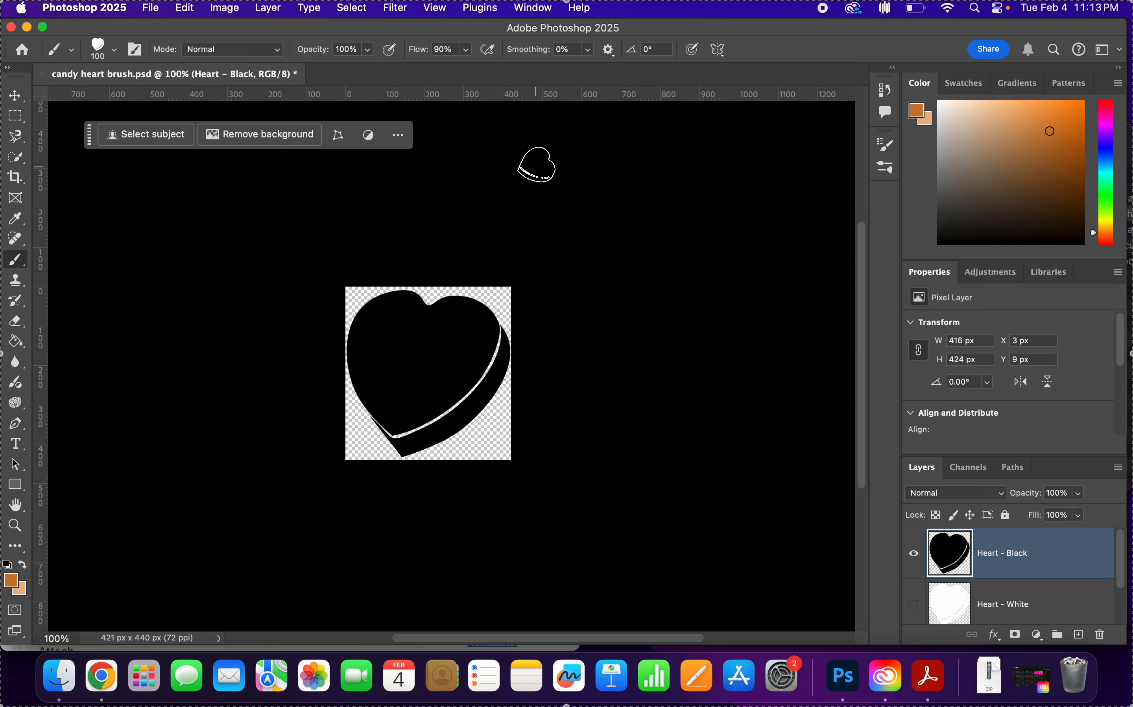
key(super+s)
Minimise Photoshop and preview the candy-heart-final JPEG photo in the Finder's project folder.
click(28, 29)
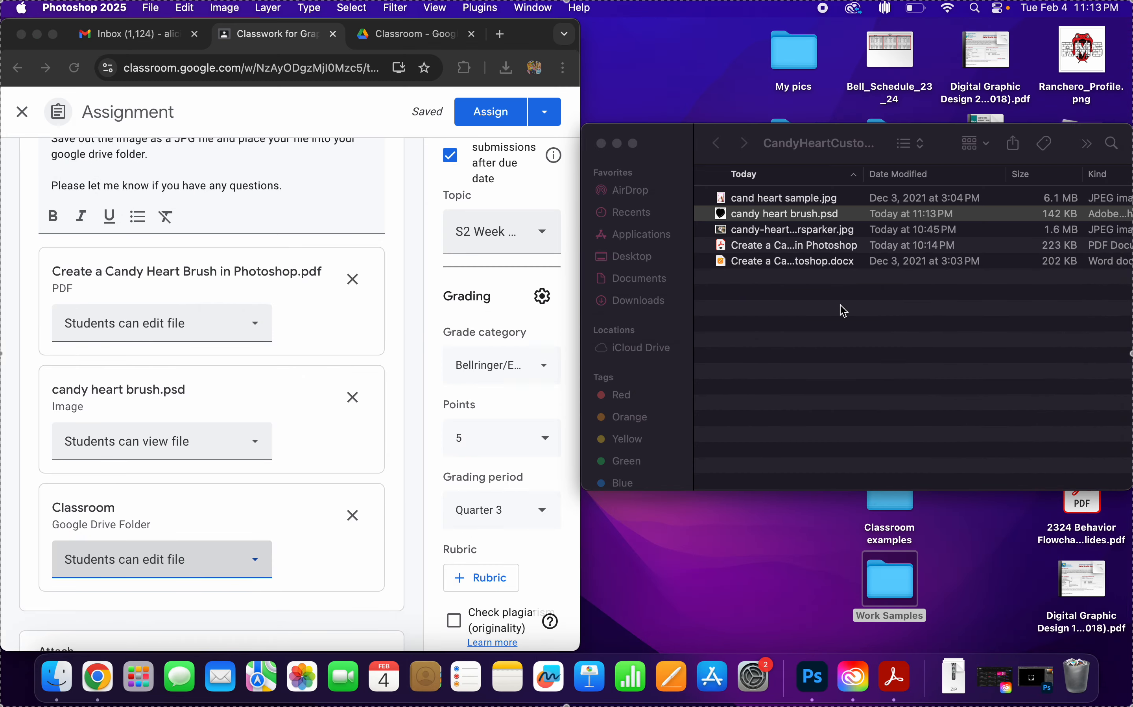
click(781, 231)
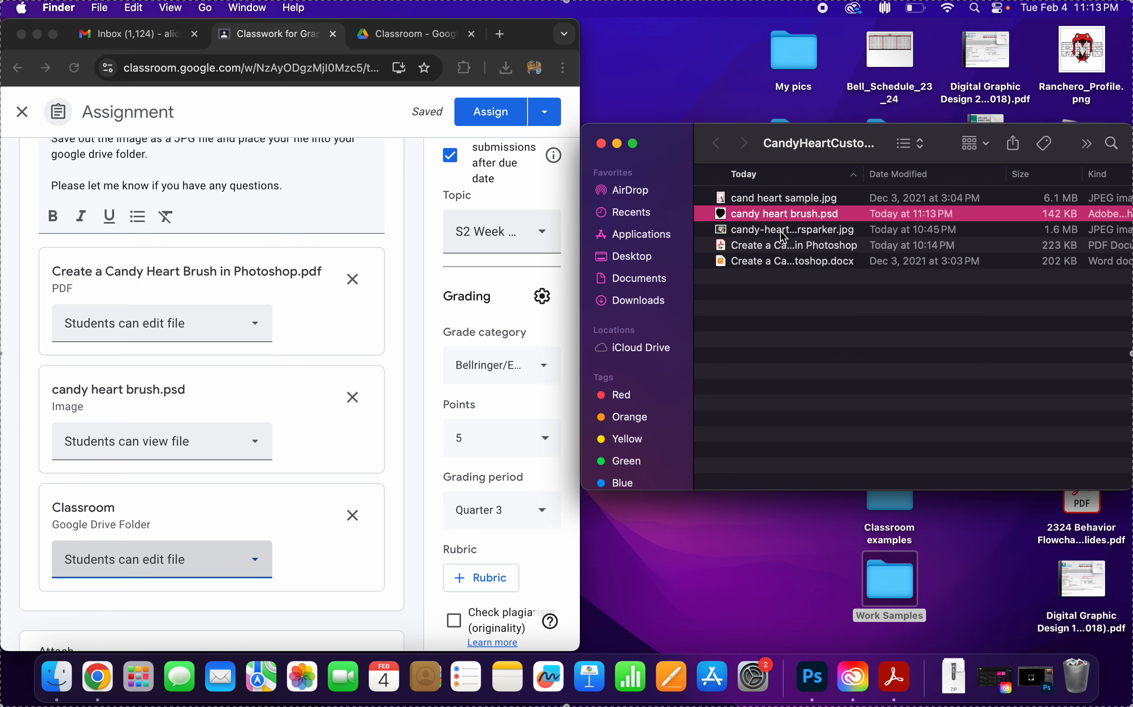
click(784, 232)
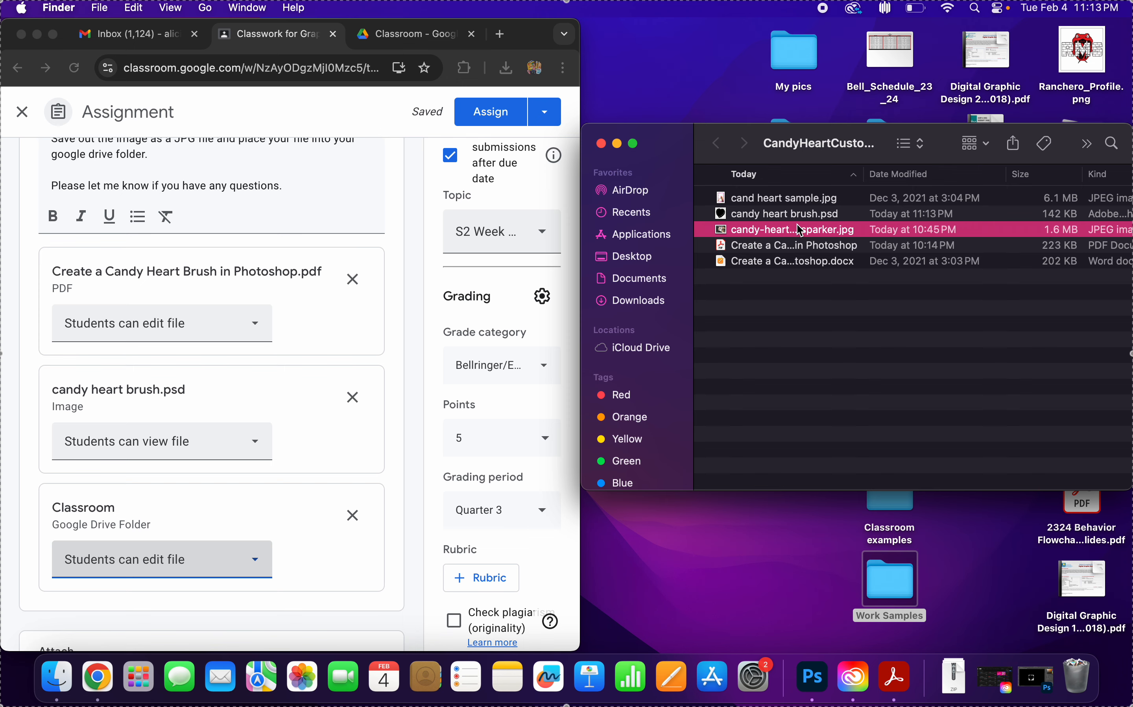
click(798, 227)
click(867, 327)
key(space)
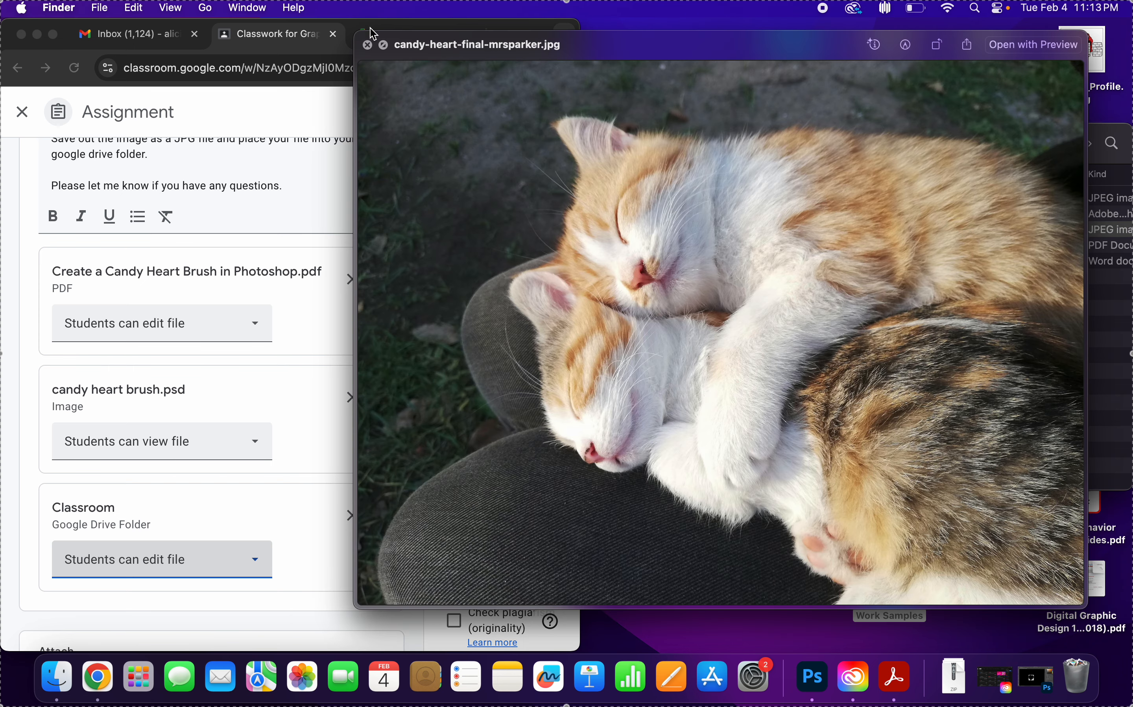
click(372, 48)
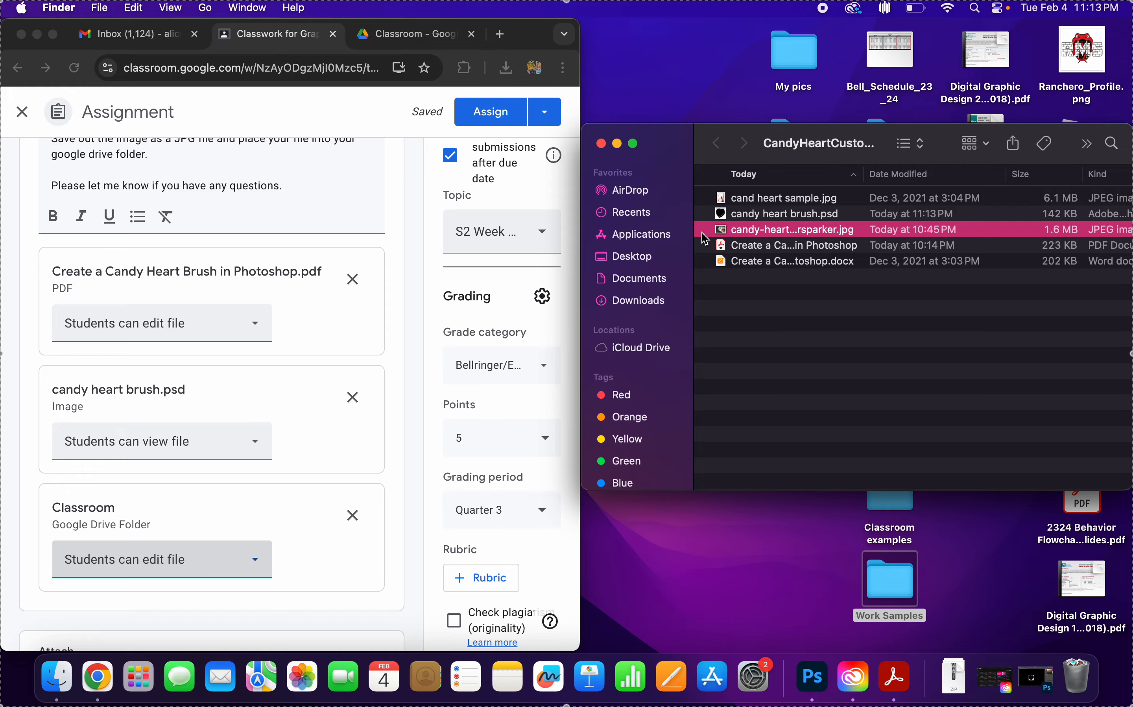
key(space)
click(367, 45)
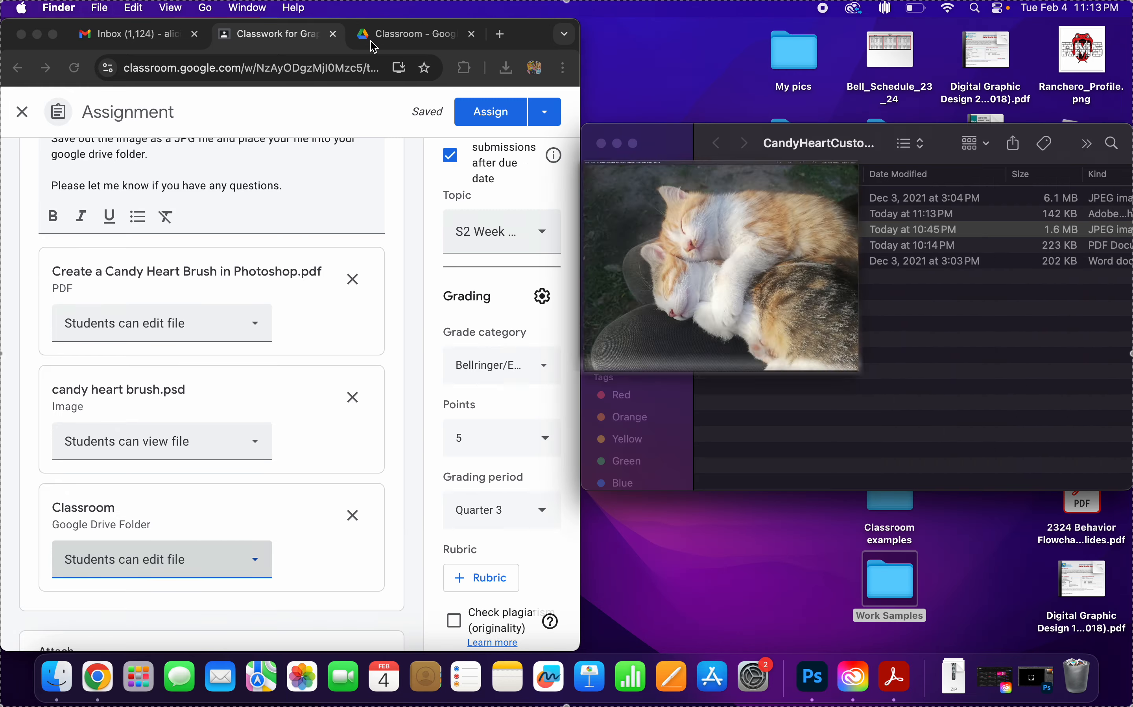
Switch back to Photoshop and open the candy-heart-final JPEG photo from the candy heart project folder on the Desktop.
click(813, 677)
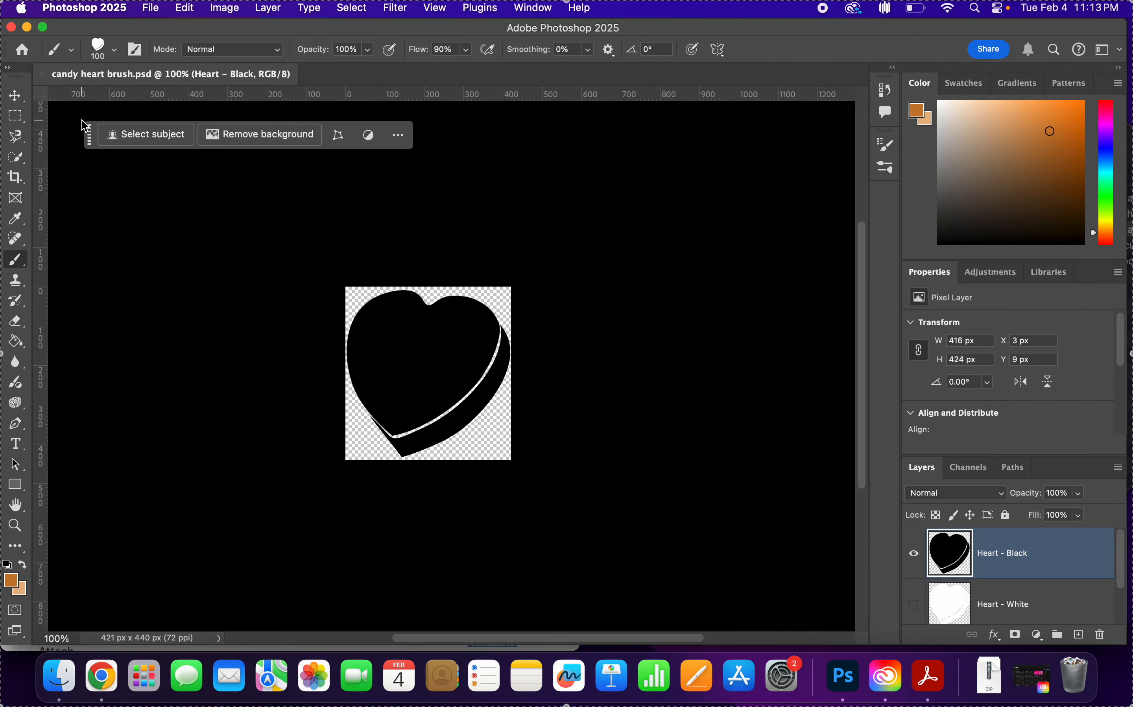
click(145, 9)
click(169, 42)
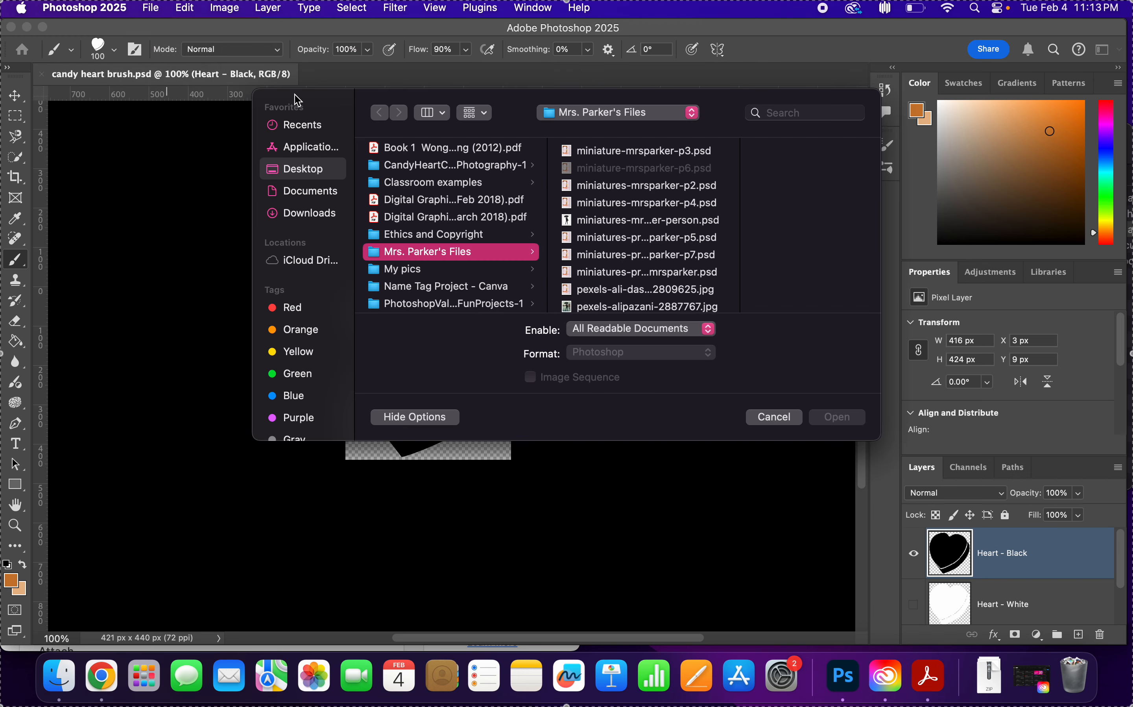
click(302, 171)
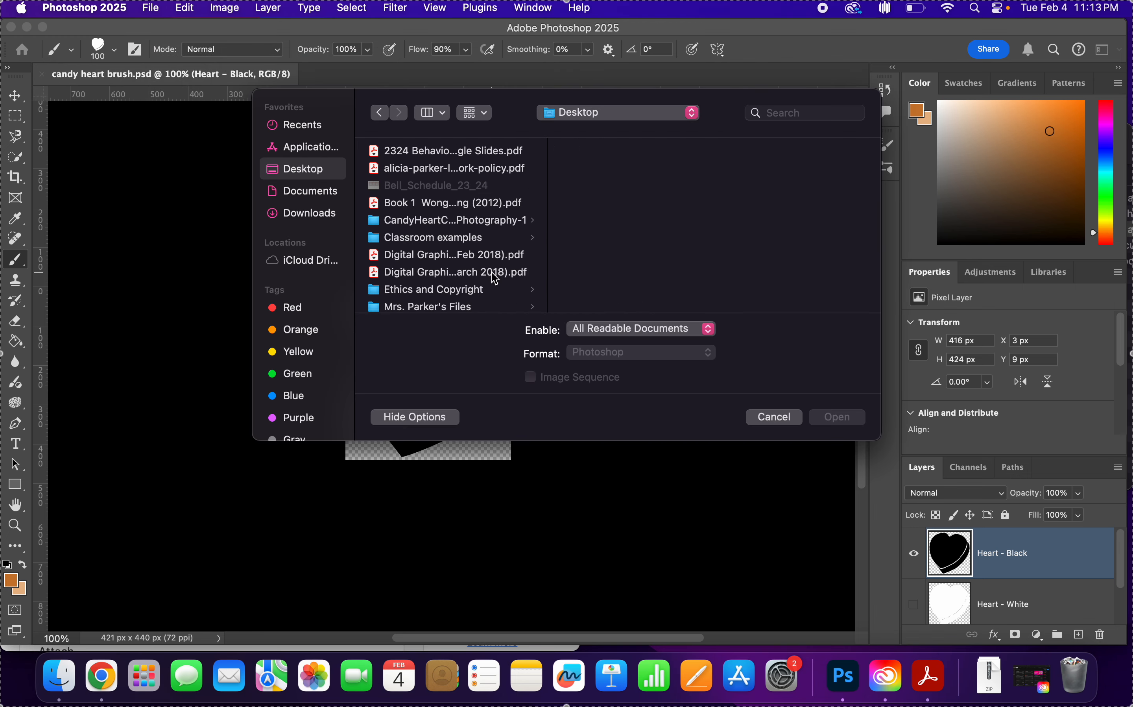
click(484, 228)
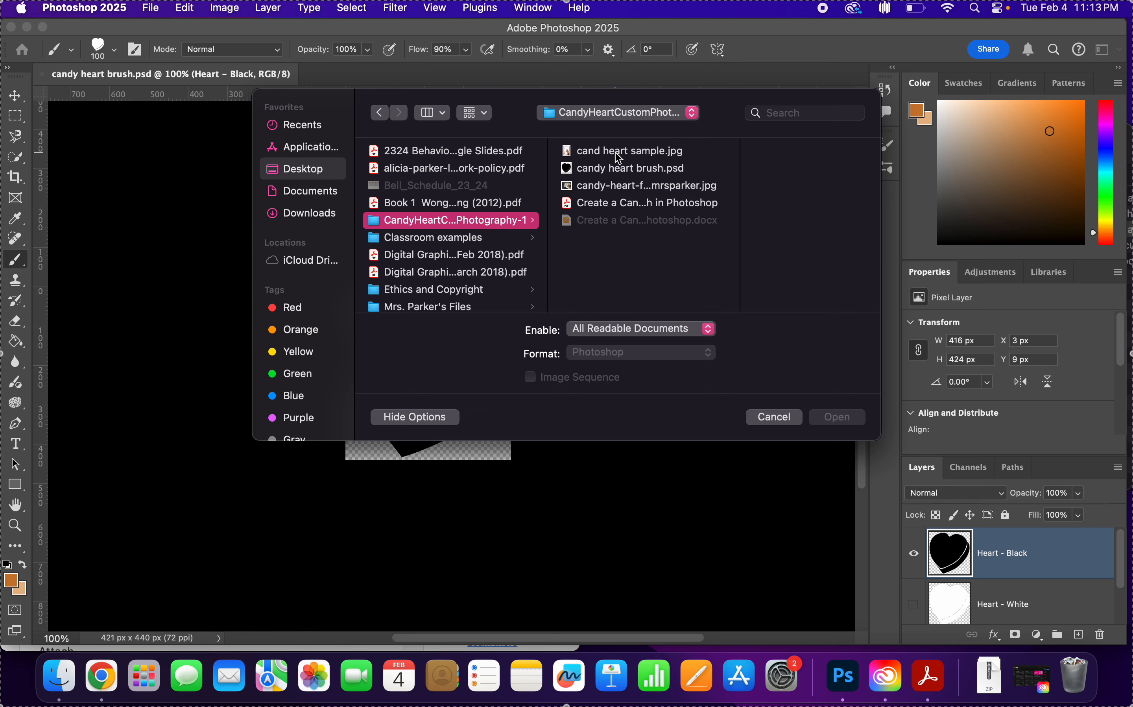
double_click(626, 187)
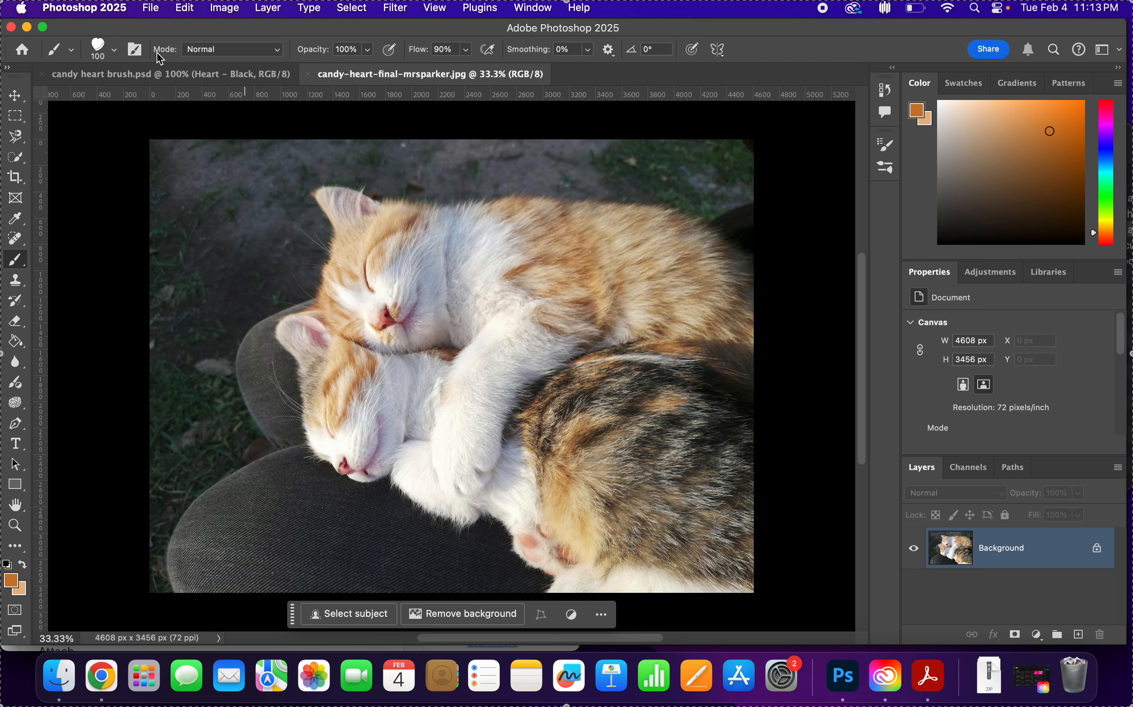
Check which brush preset is selected for painting on the kitten photo.
click(86, 51)
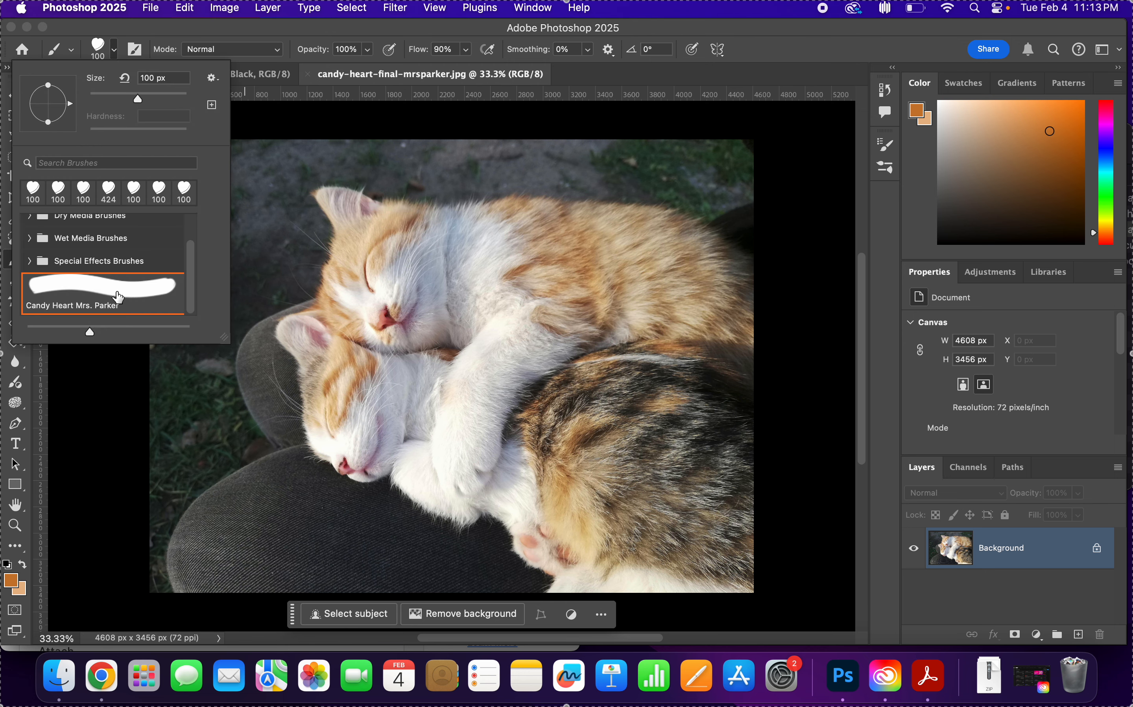
click(202, 34)
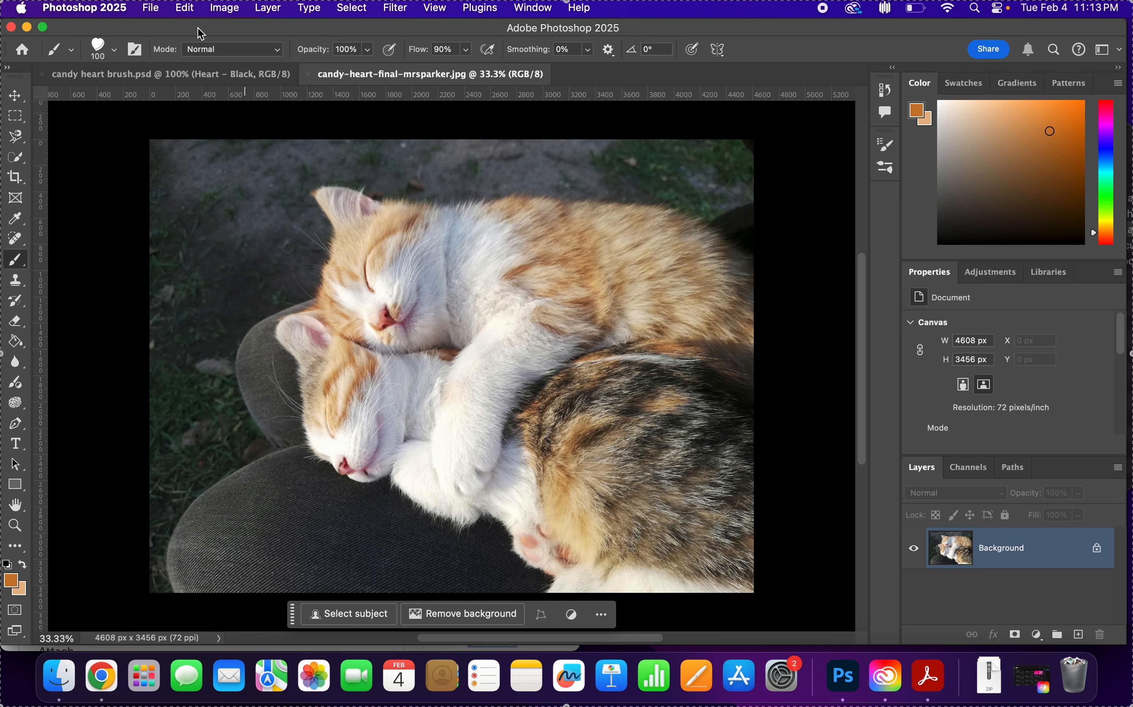
Check the Color Dynamics settings, try a curved trail of candy hearts over the kitten photo, and undo it.
click(883, 147)
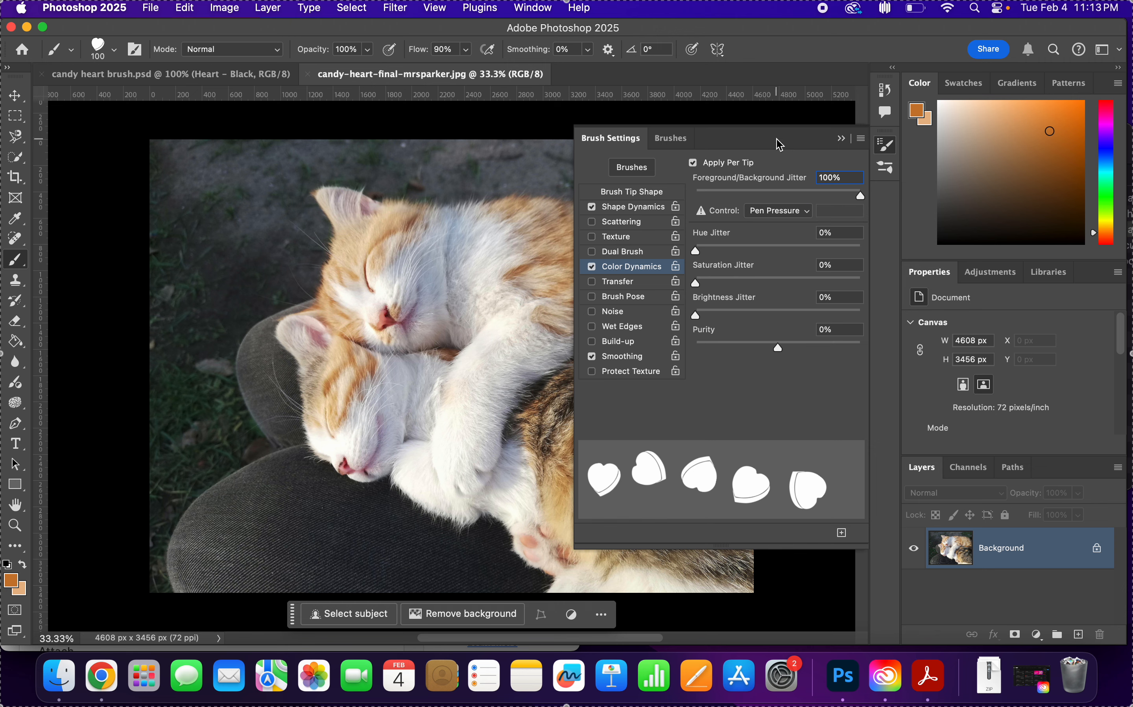
click(841, 139)
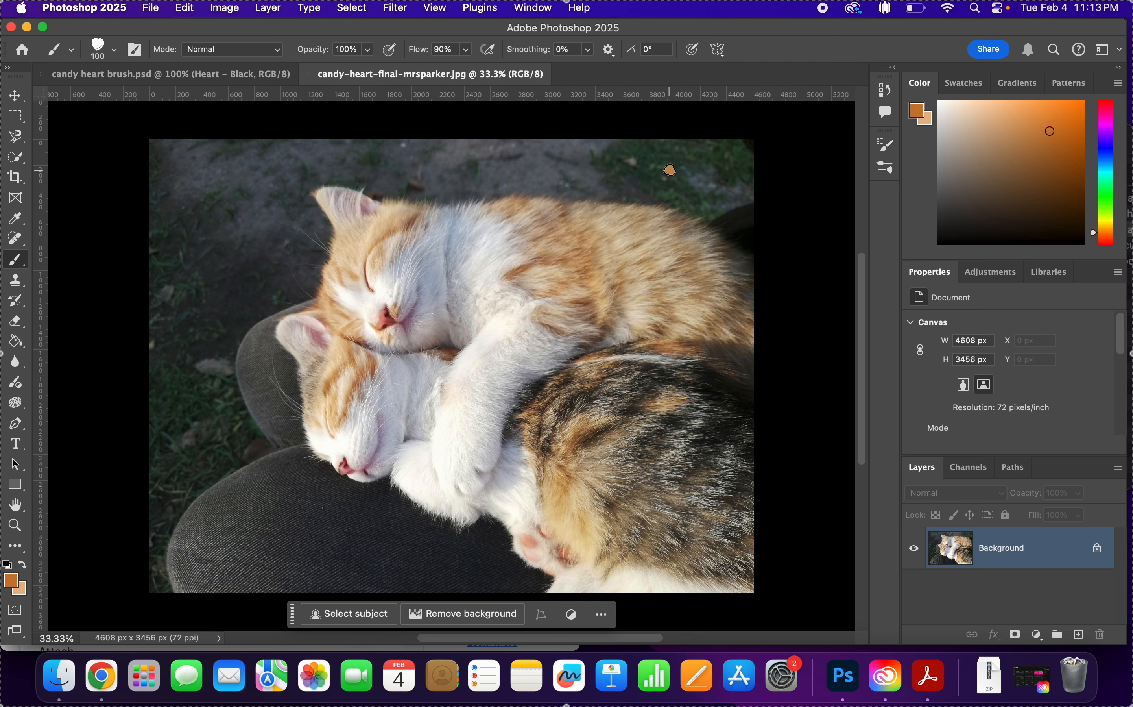
mouse_move(592, 177)
mouse_down()
mouse_move(512, 168)
mouse_move(483, 213)
mouse_move(462, 314)
mouse_up()
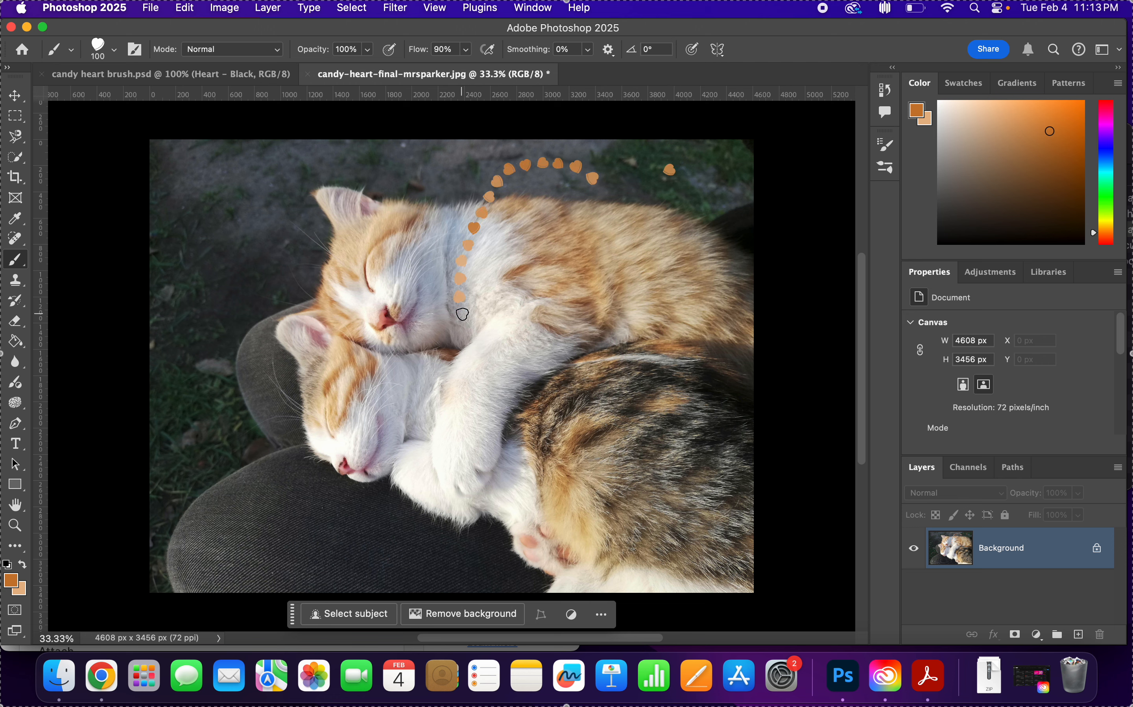
key(super+z)
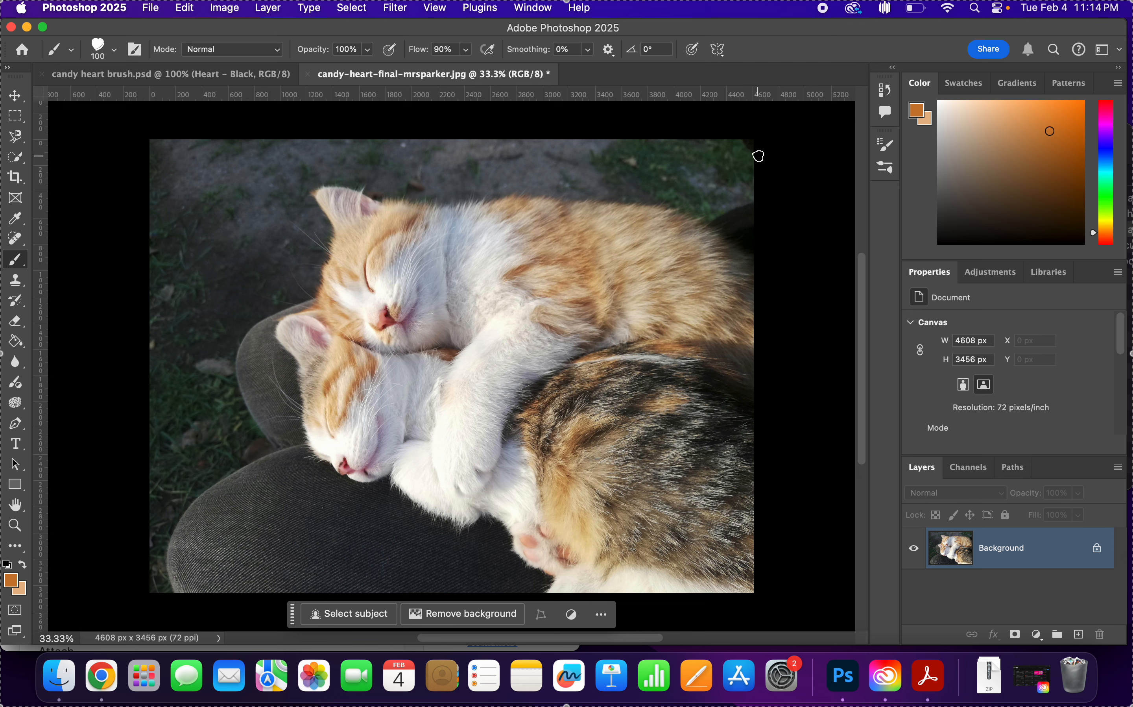
Enlarge the candy heart brush to 250 for decorating the kitten photo.
key(bracketright)
key(bracketright)
key(bracketright)
key(bracketright)
key(bracketright)
key(bracketright)
key(bracketright)
key(bracketright)
key(bracketright)
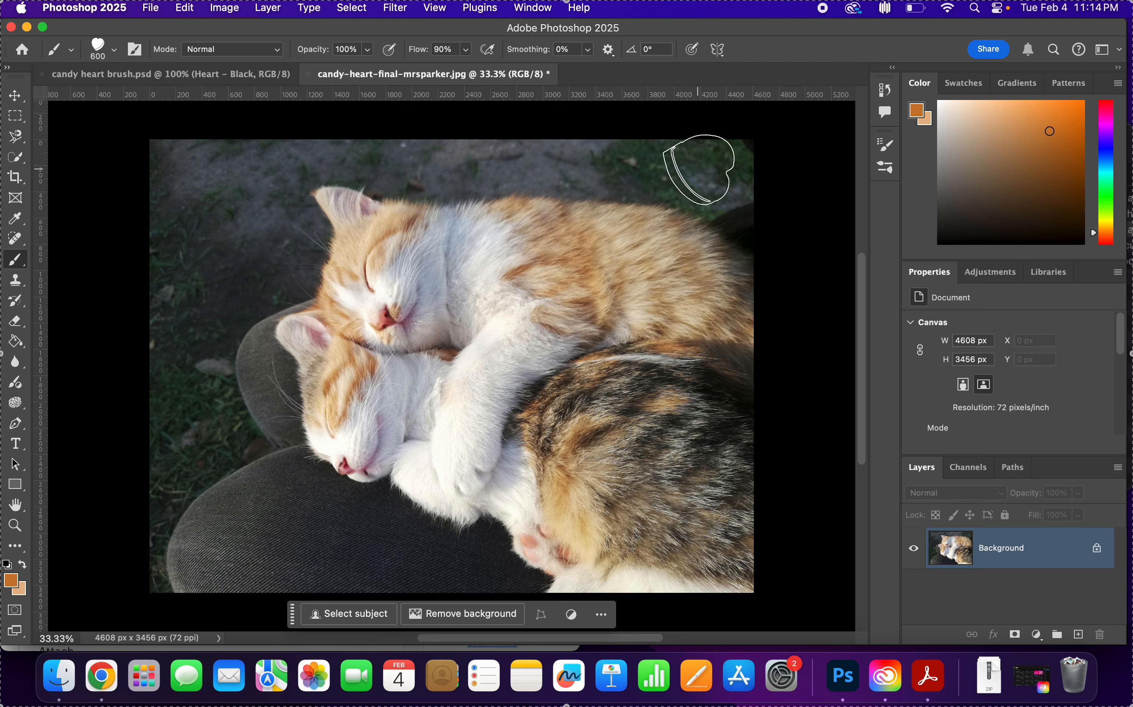
key(bracketleft)
key(bracketleft)
key(bracketleft)
key(bracketleft)
key(bracketleft)
key(bracketright)
key(bracketright)
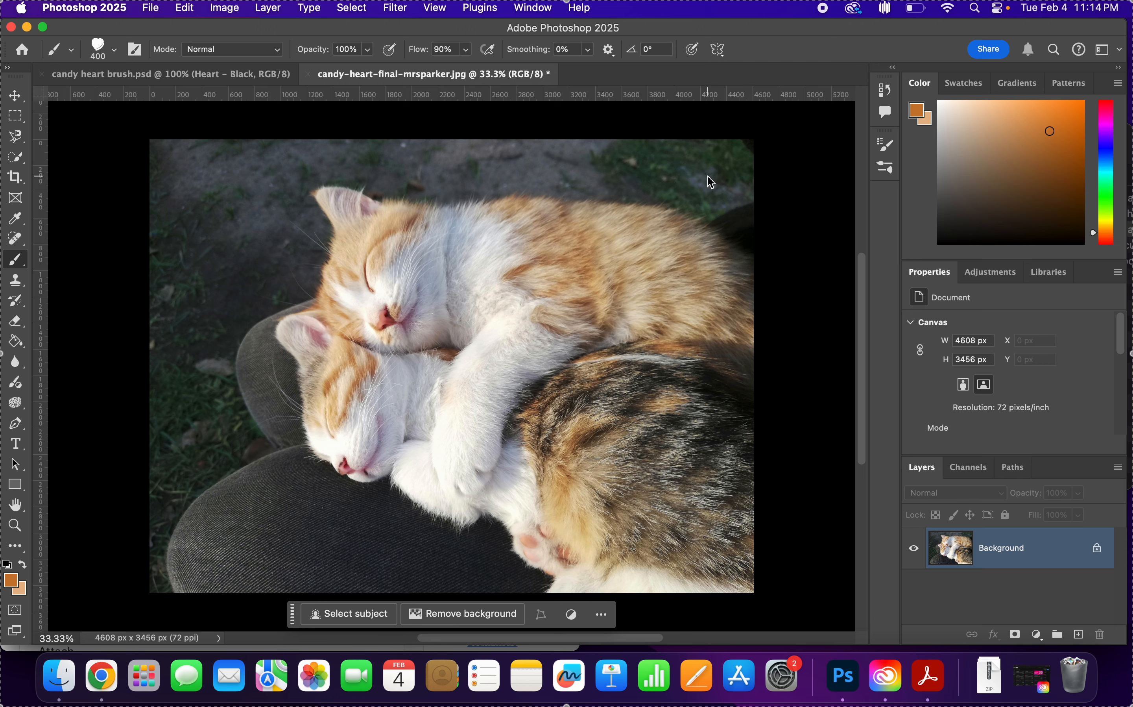
key(bracketleft)
key(bracketleft)
key(bracketleft)
key(bracketleft)
Try painting candy hearts along the photo's top and left edges, and undo the strokes.
click(707, 172)
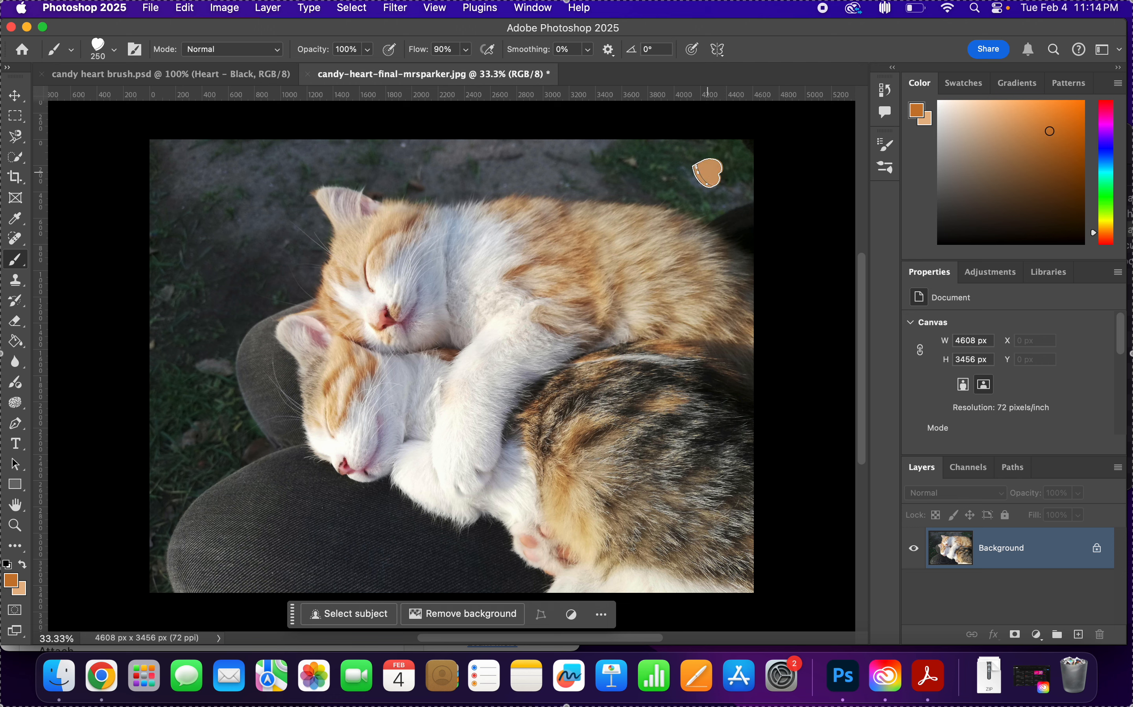
mouse_move(708, 173)
mouse_down()
mouse_move(393, 162)
mouse_move(174, 170)
mouse_move(202, 339)
mouse_move(184, 449)
mouse_move(203, 527)
mouse_up()
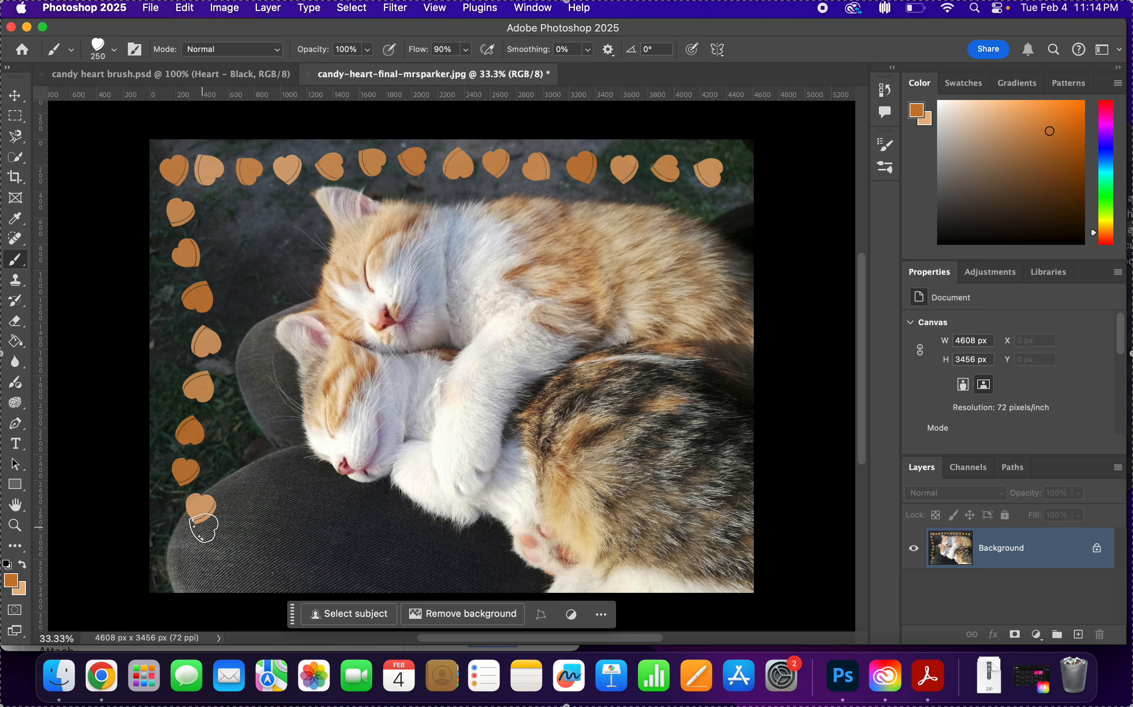
key(super+z)
key(super+z)
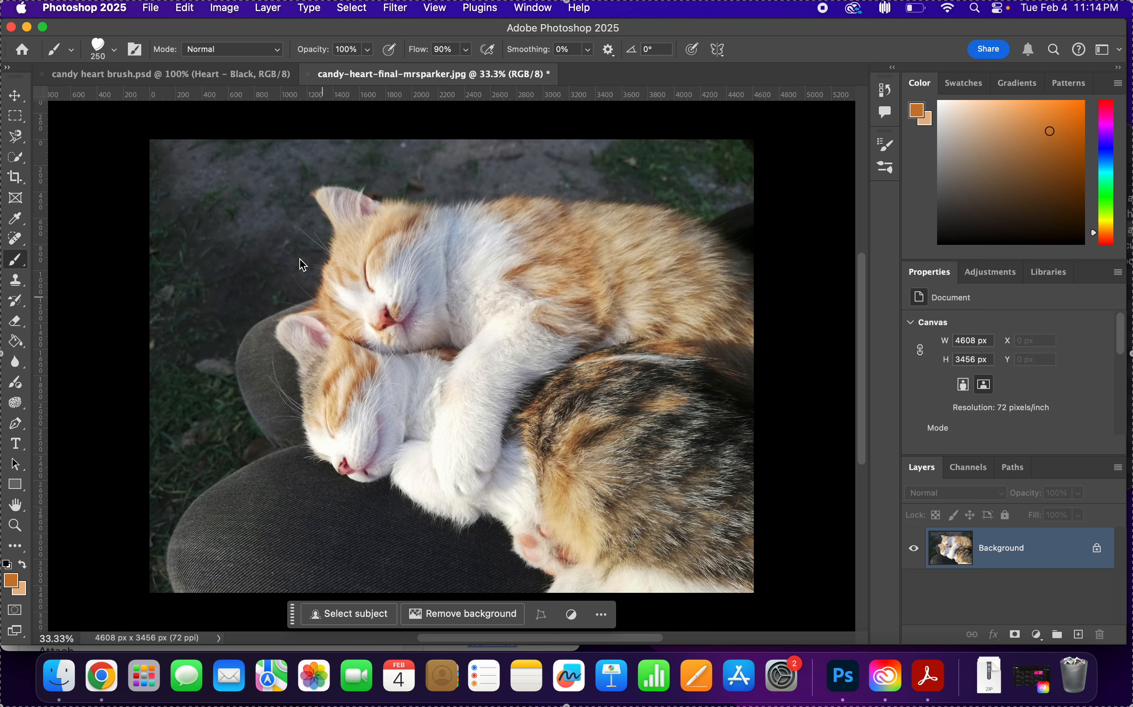
Paint a border of candy hearts along all four edges of the kitten photo, finishing on the Move tool.
drag(175, 157, 185, 627)
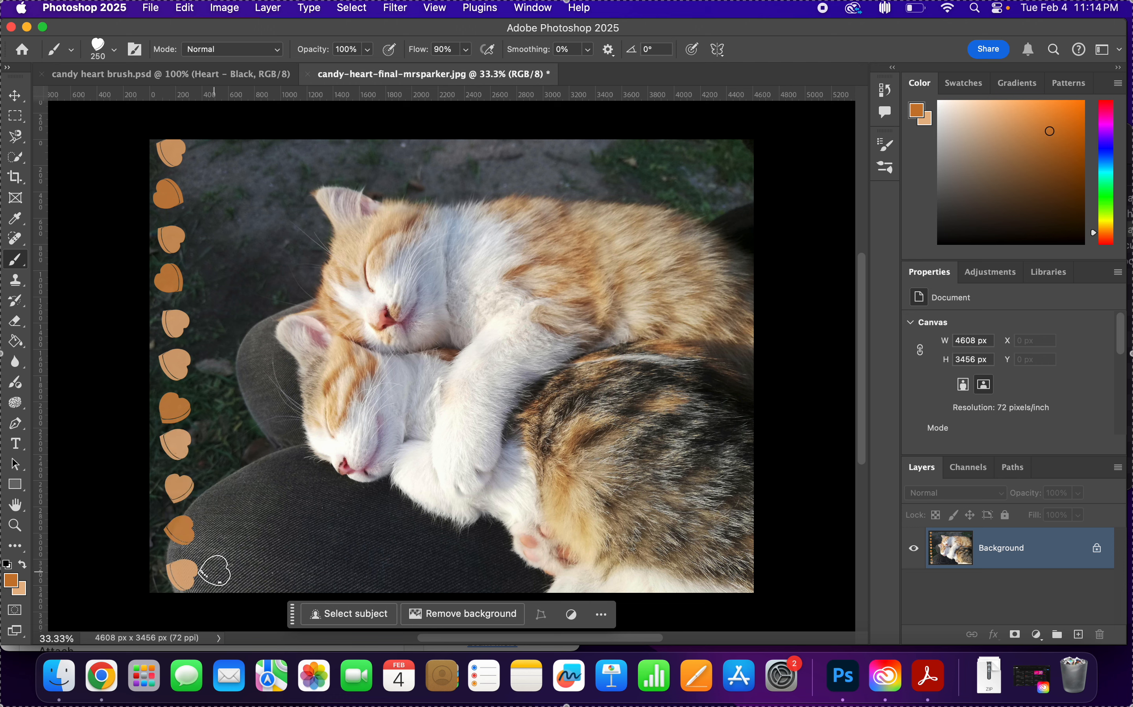
drag(215, 572, 759, 567)
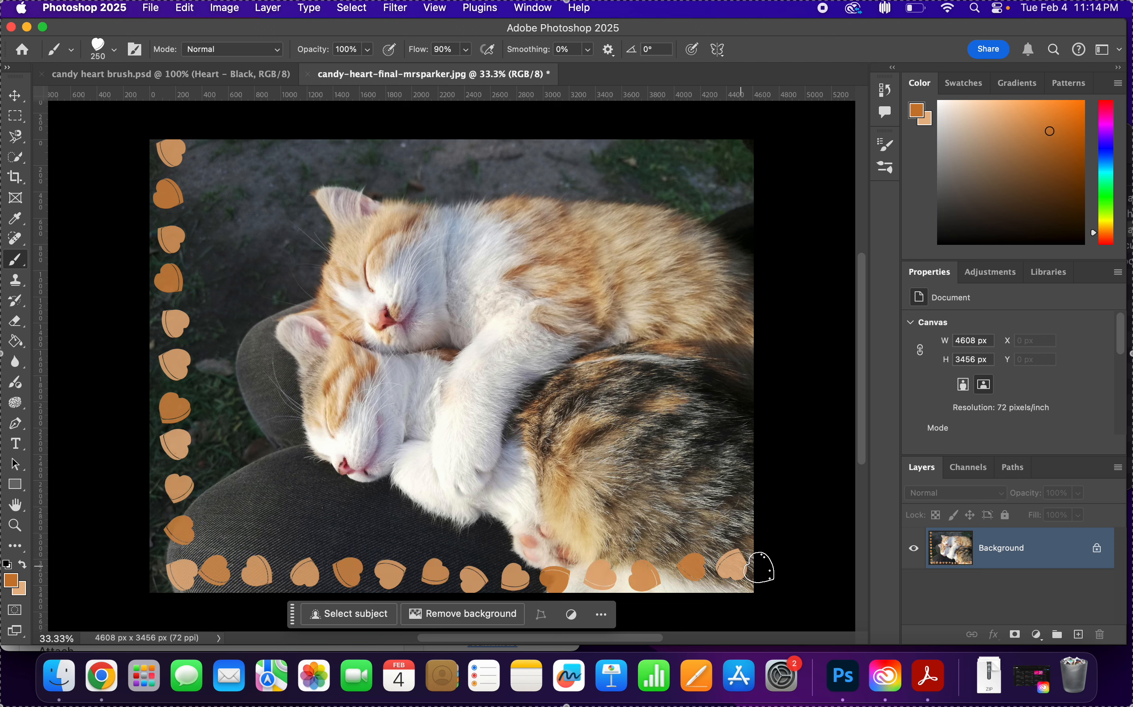
drag(736, 149, 726, 564)
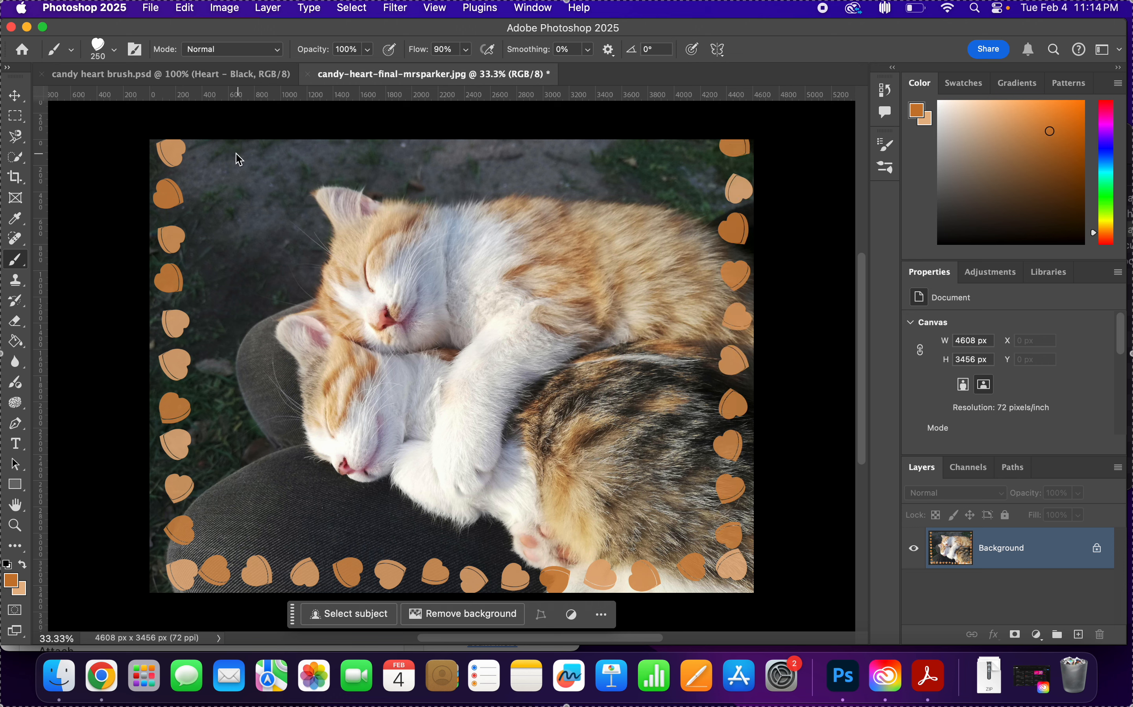
drag(197, 150, 725, 161)
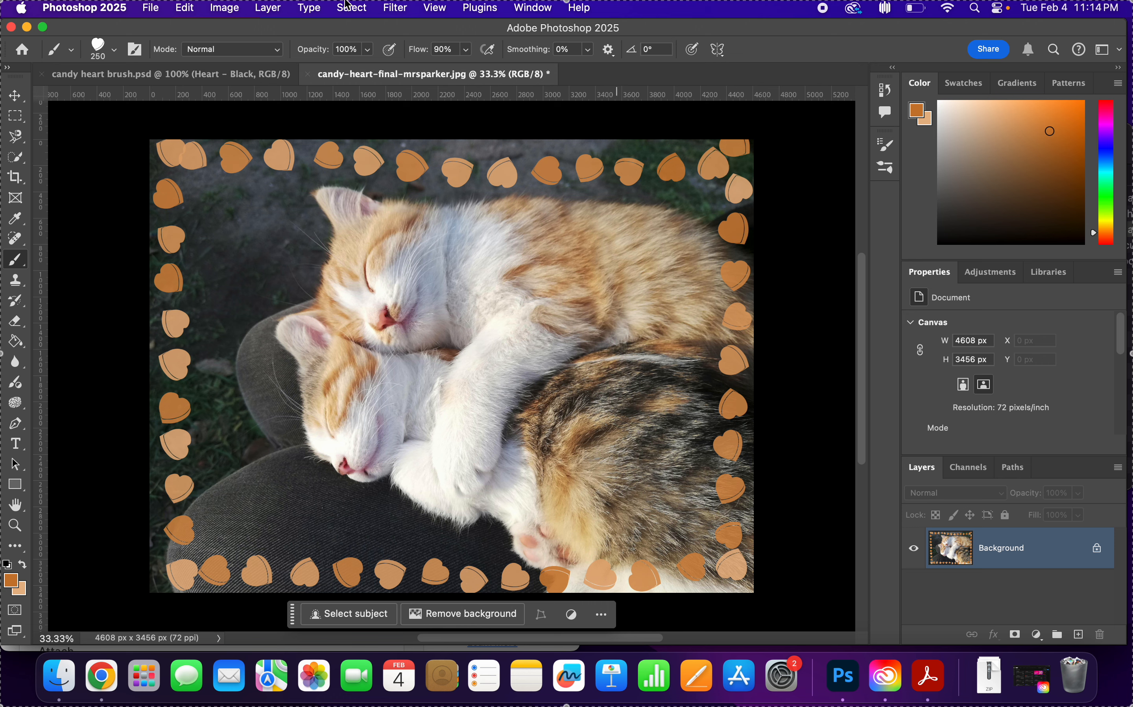
click(15, 95)
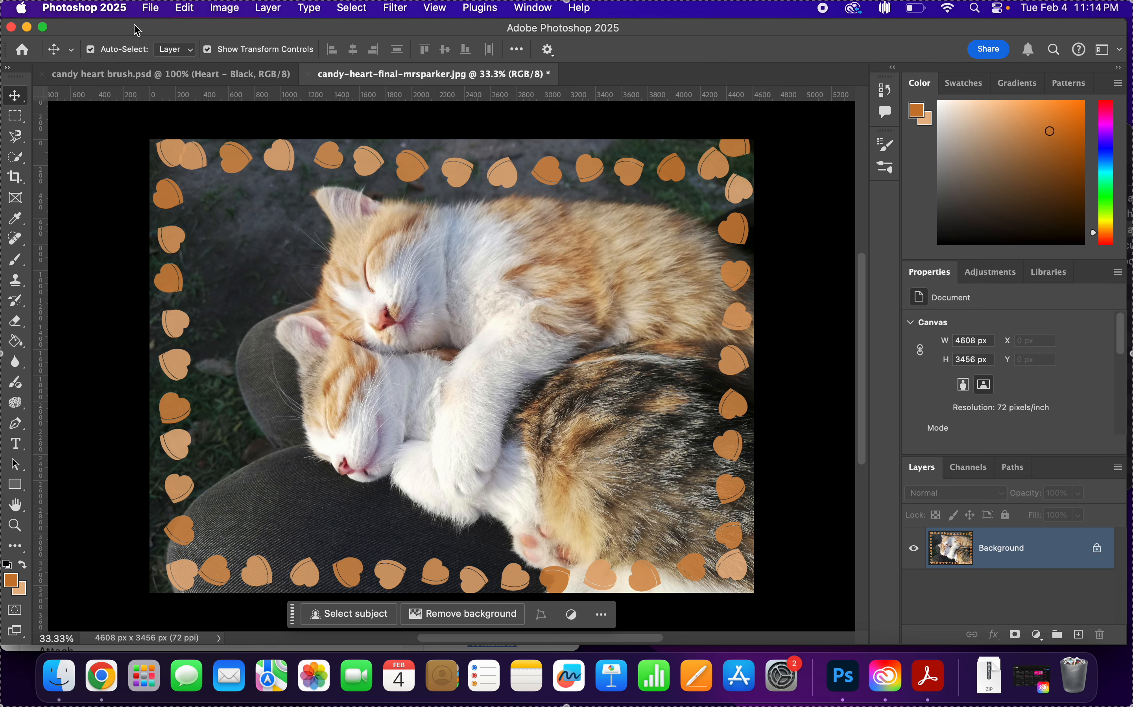
Export the decorated photo as a full-size JPG to the Desktop under its existing file name.
click(150, 8)
mouse_move(227, 259)
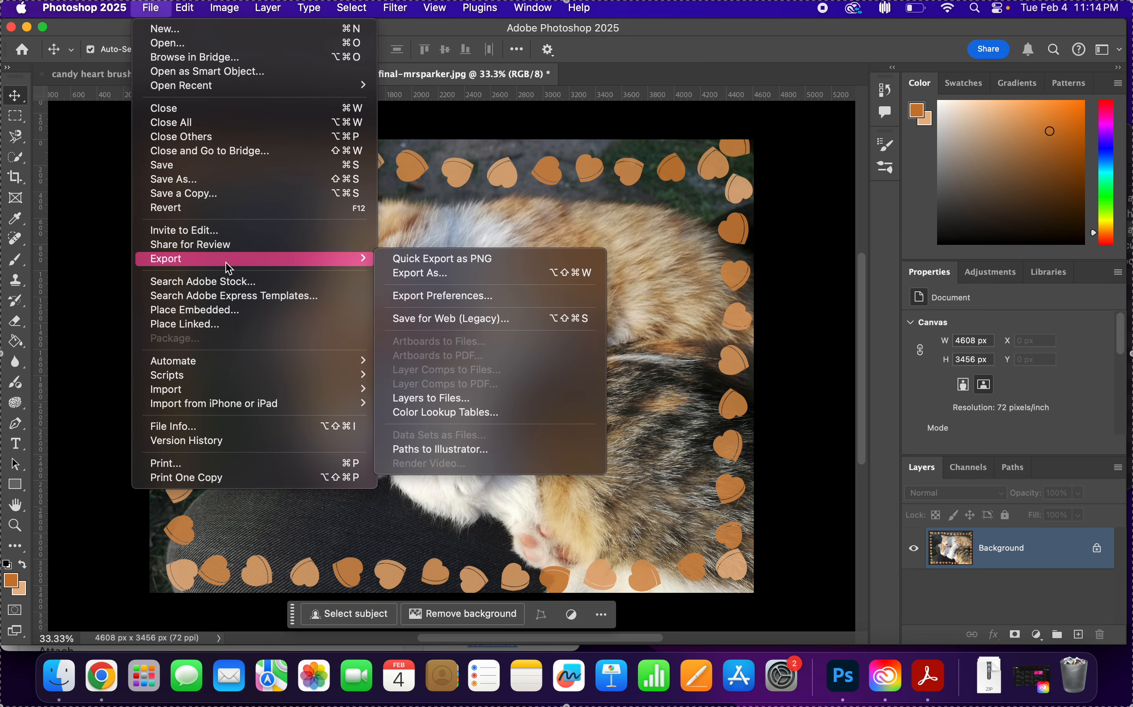
click(443, 278)
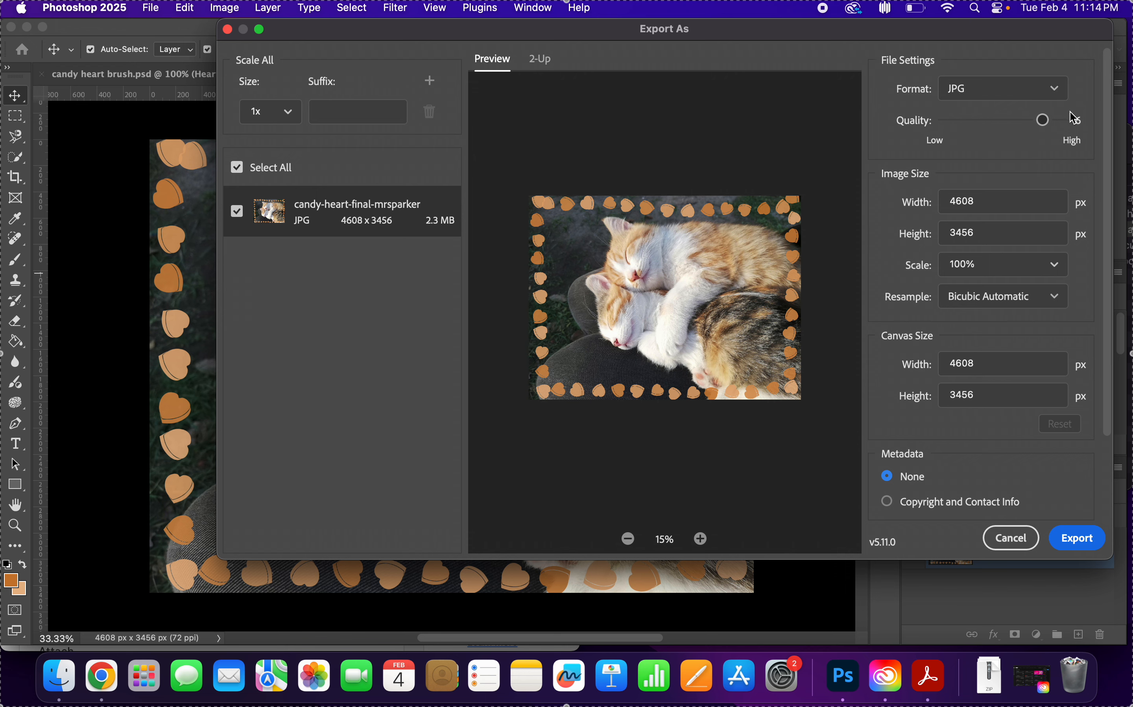
click(1077, 538)
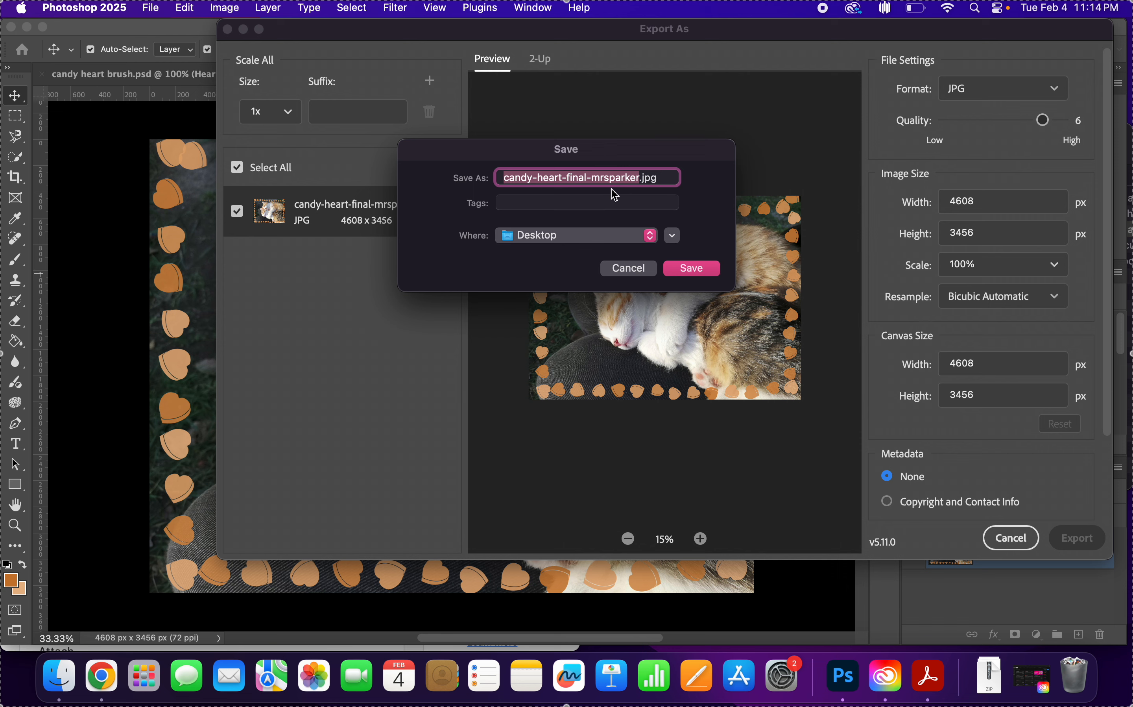
click(693, 268)
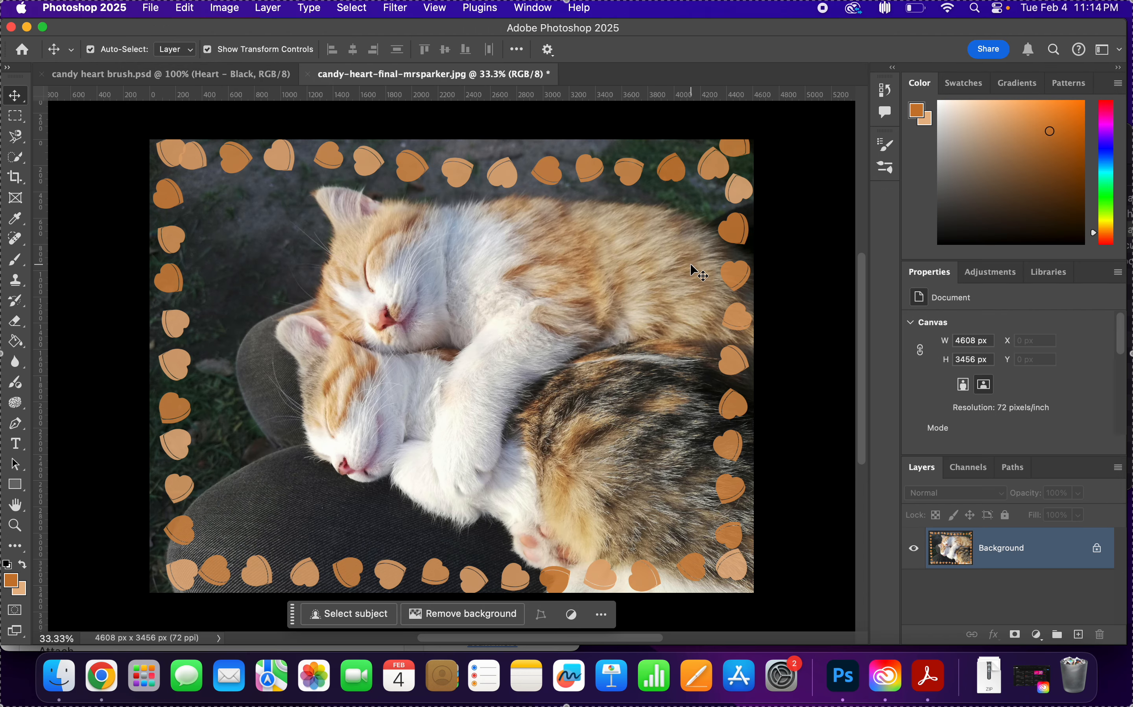
Close the kitten photo without saving and candy heart brush.psd, and minimise Photoshop.
click(309, 74)
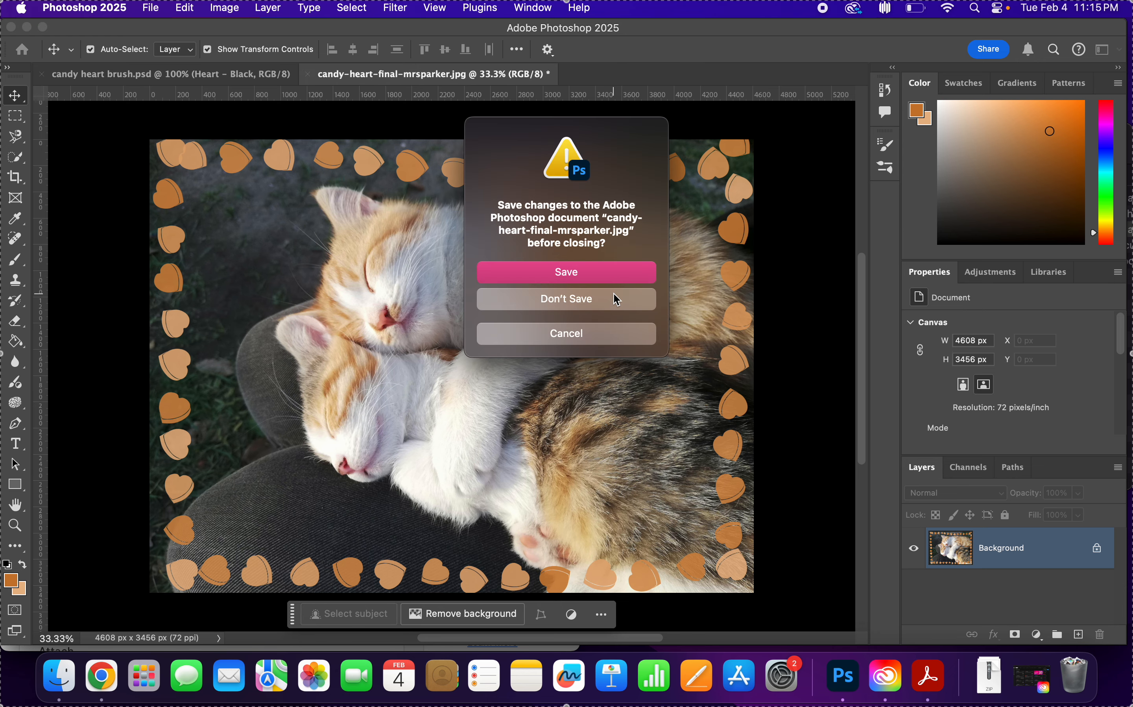
click(526, 295)
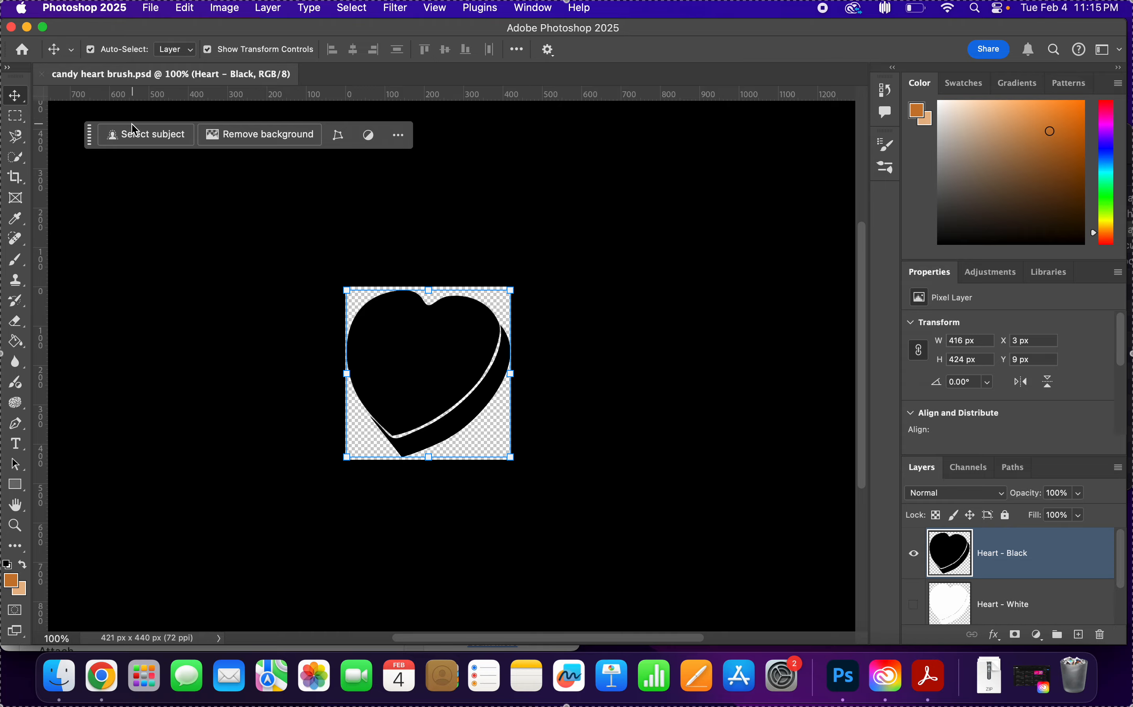
click(42, 74)
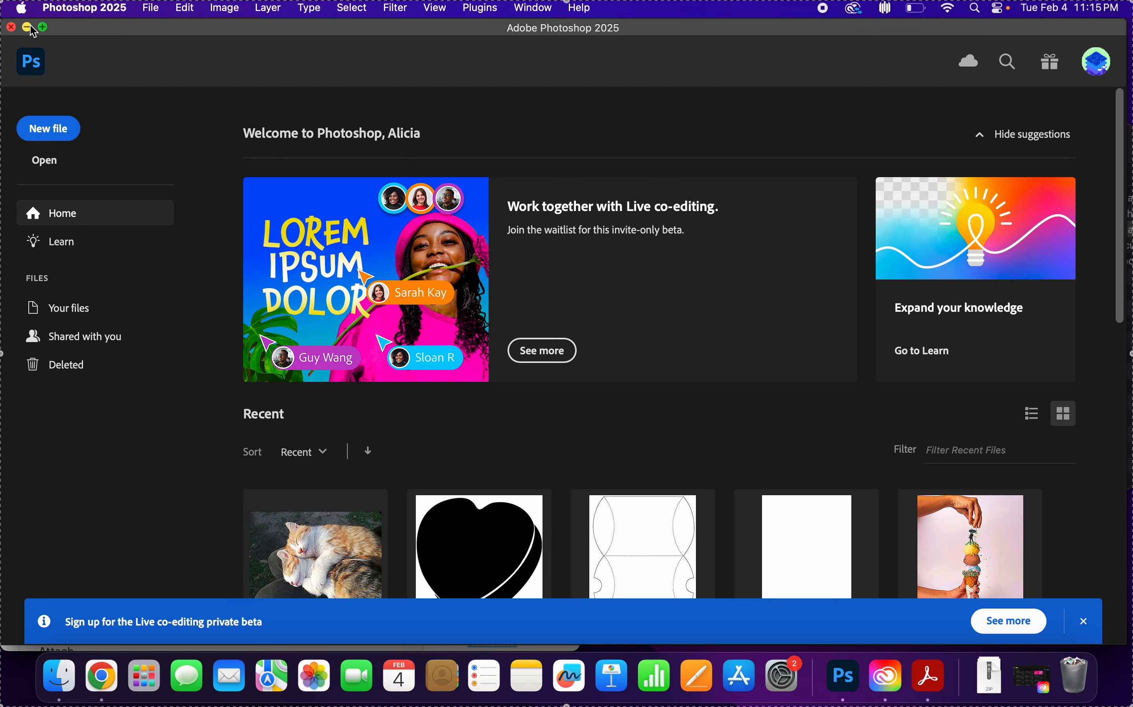
click(27, 27)
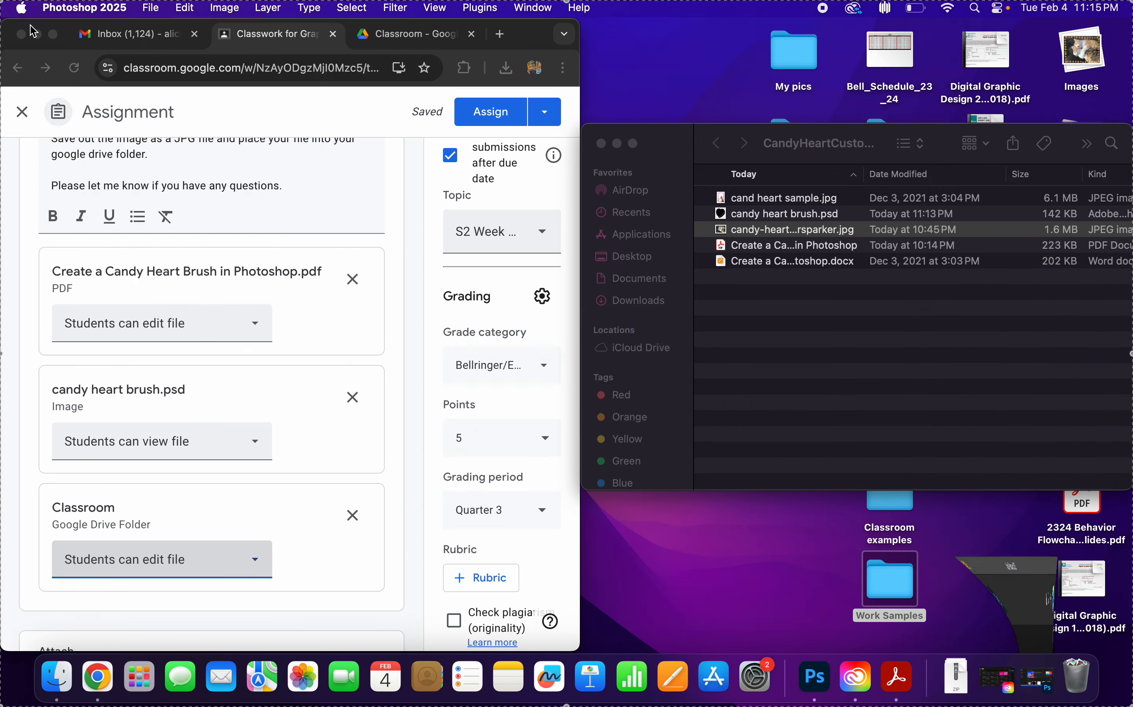
Switch to Google Drive in Chrome and open the teacher's own folder inside the Classroom folder.
click(408, 44)
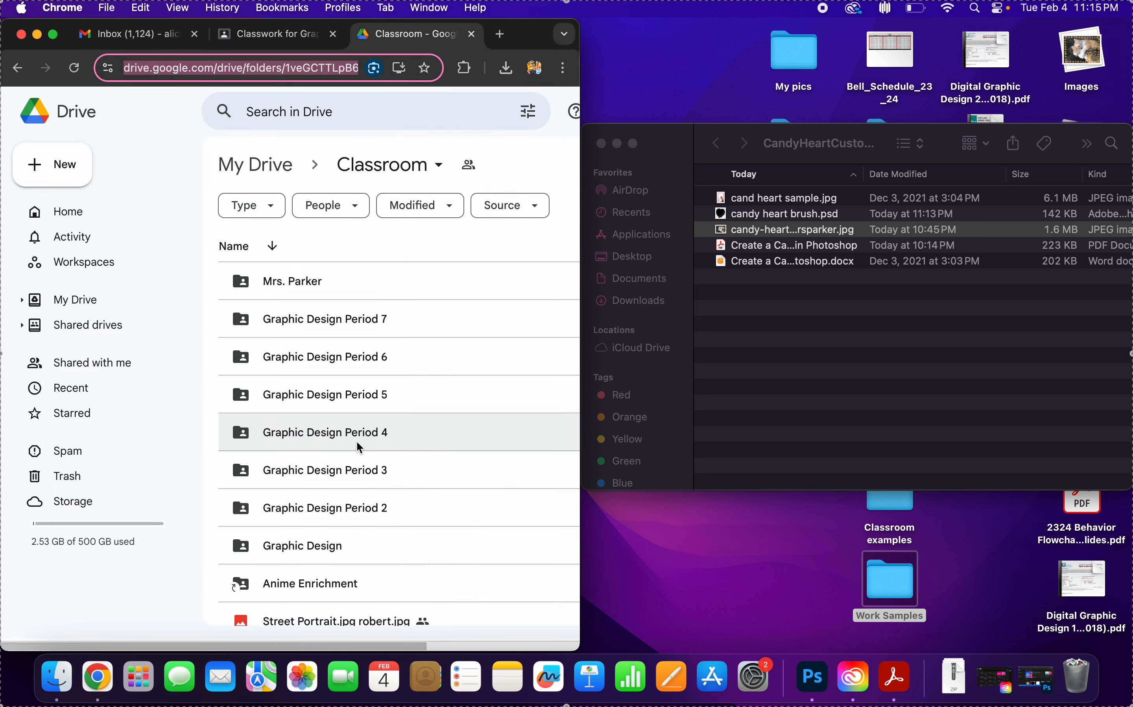
double_click(356, 496)
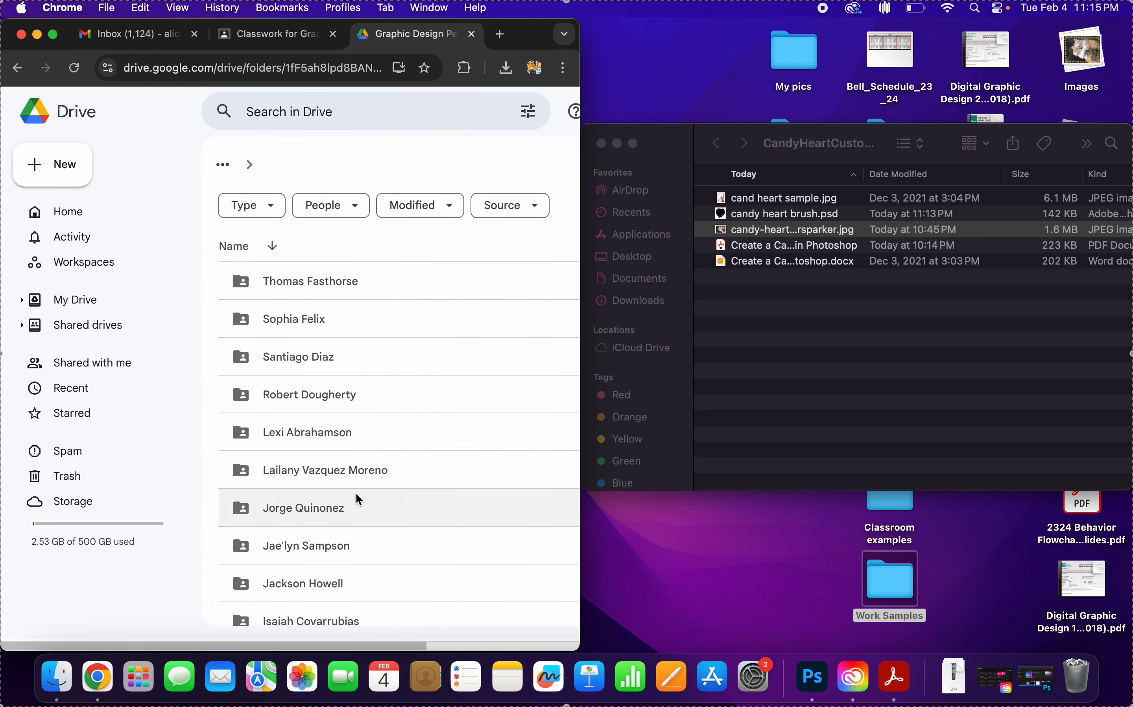
click(222, 164)
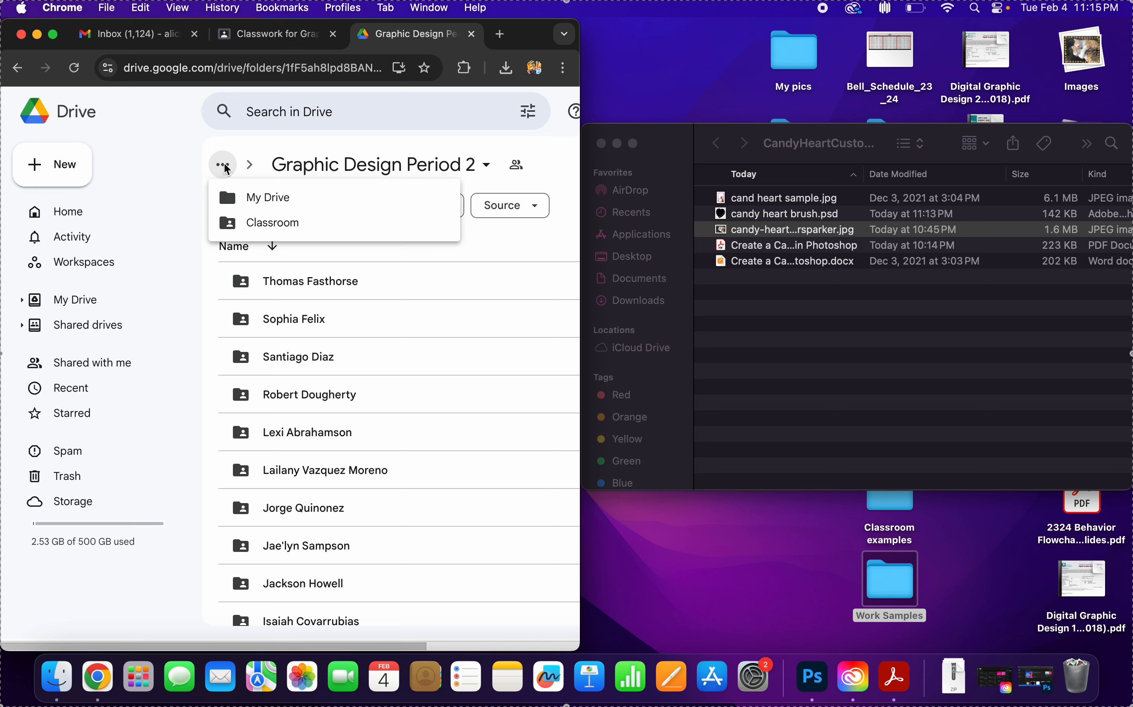
double_click(275, 281)
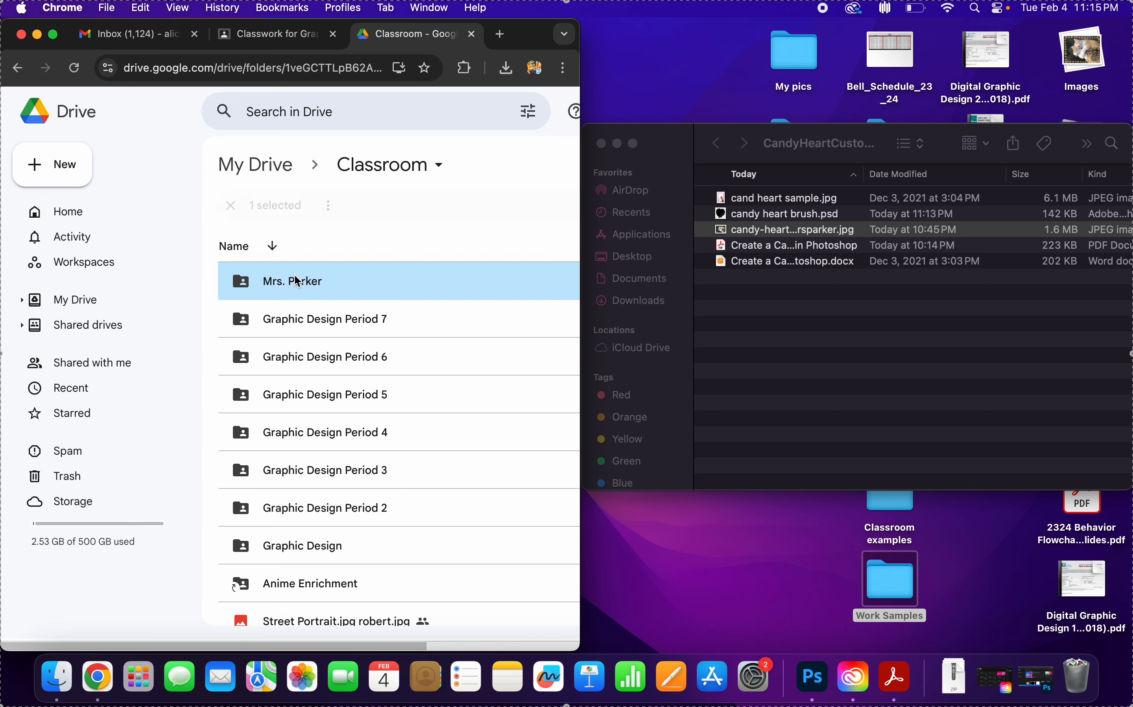
Preview candy heart brush.psd and the original candy-heart-final JPEG photo in the Finder's project folder.
click(788, 219)
click(782, 219)
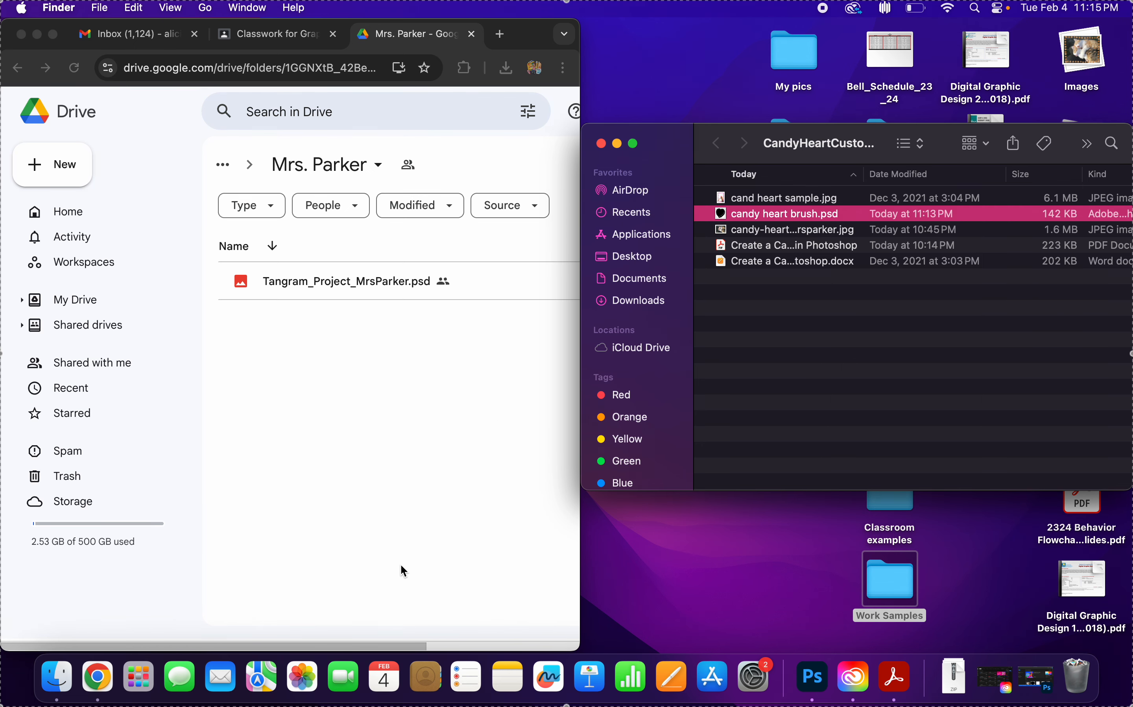
key(space)
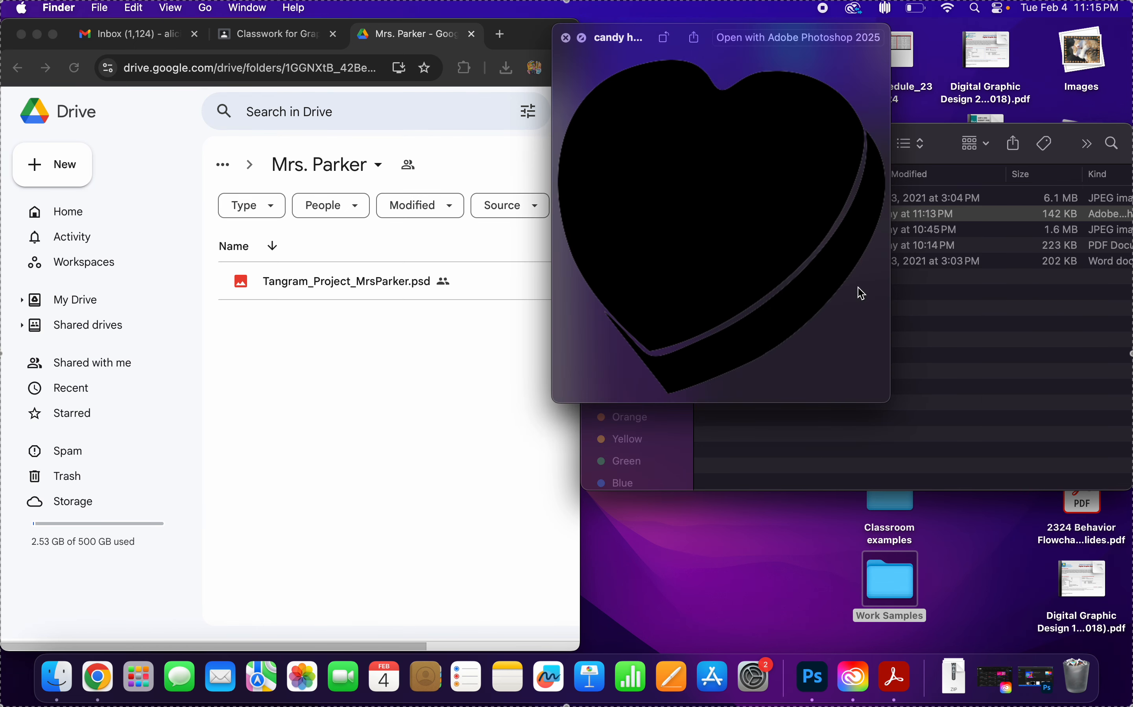
key(space)
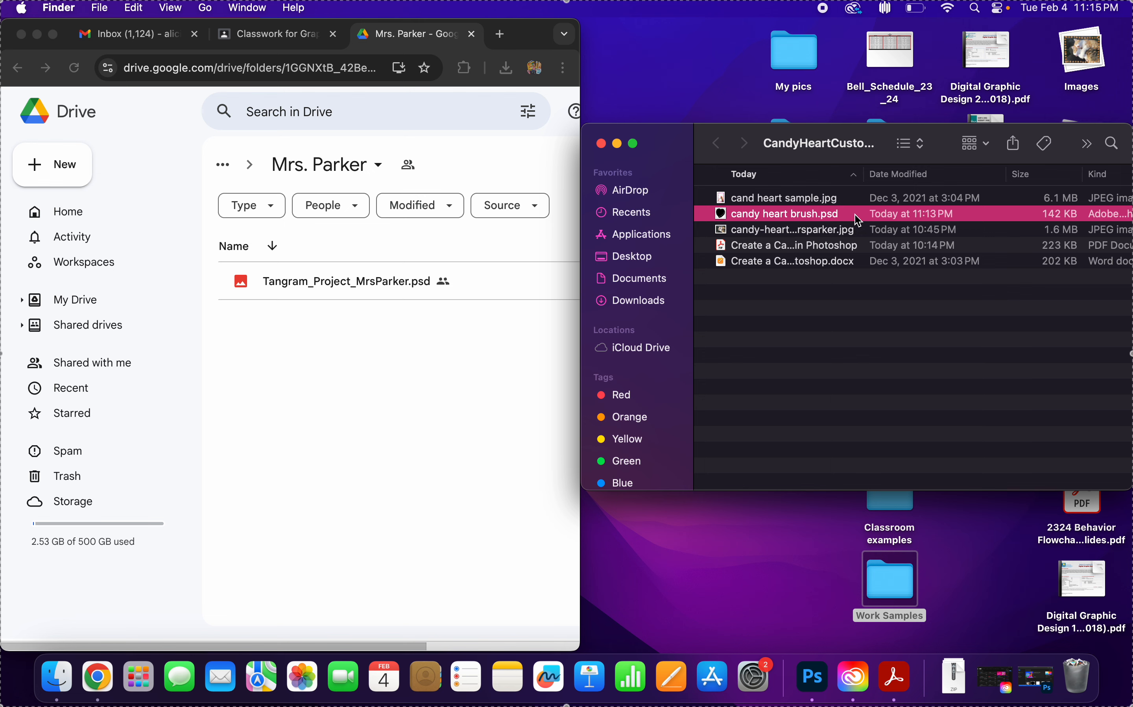
key(space)
key(space)
click(404, 415)
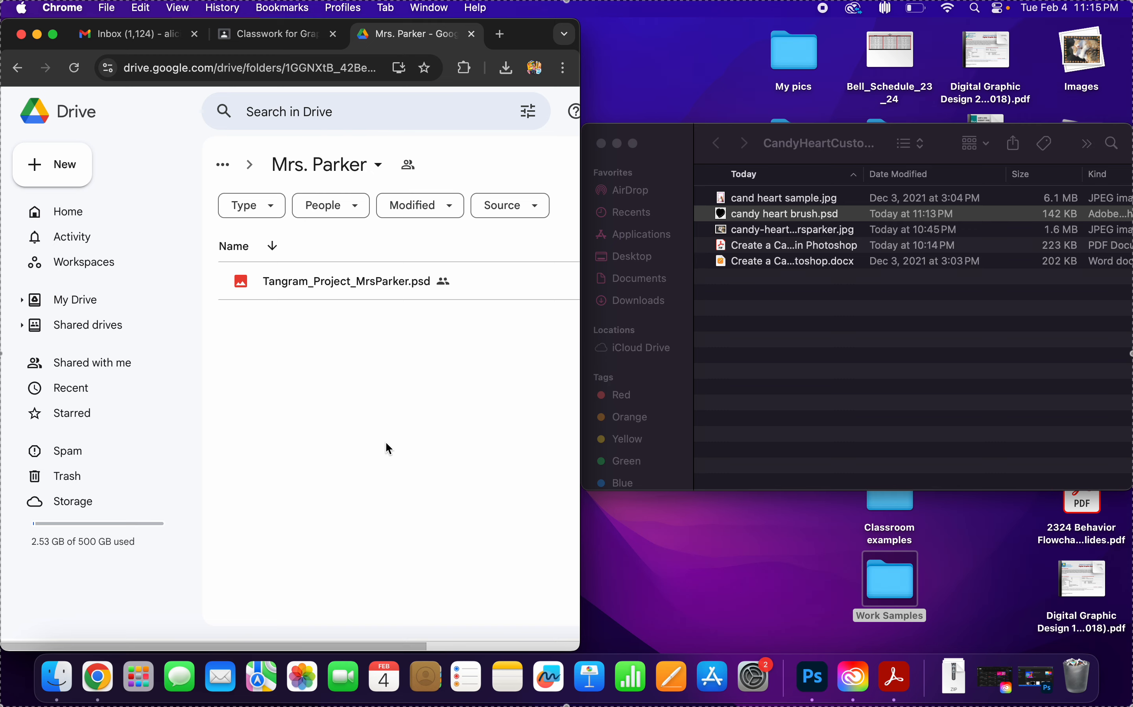
click(770, 238)
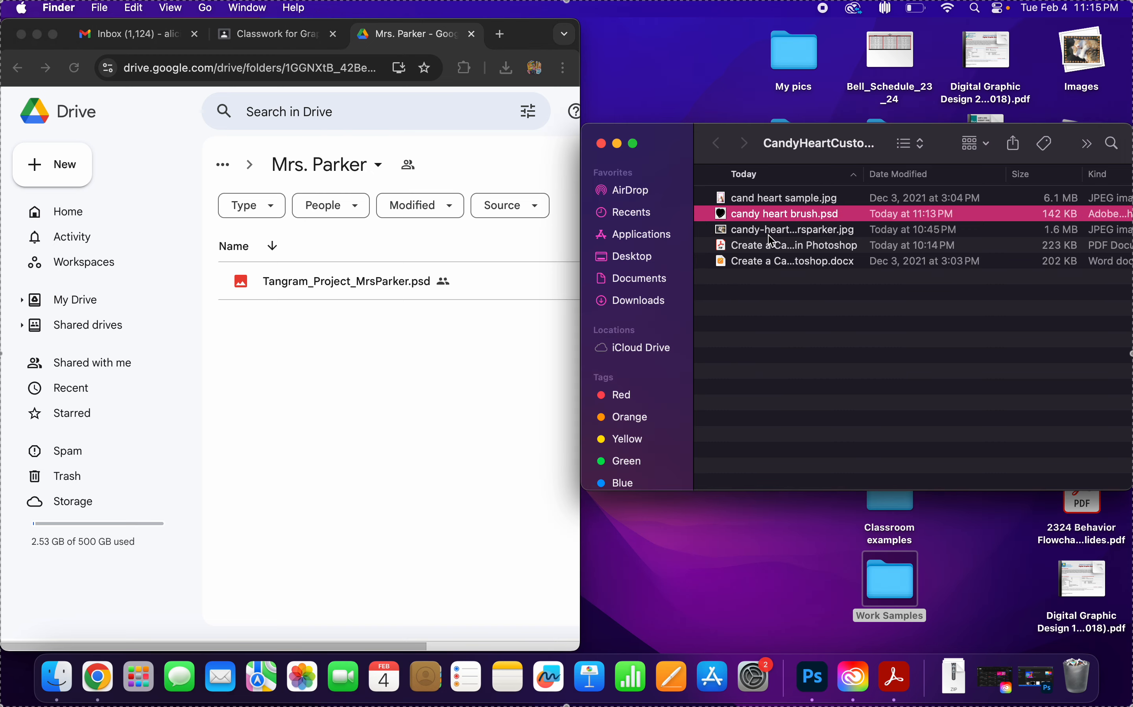
click(771, 234)
key(space)
key(space)
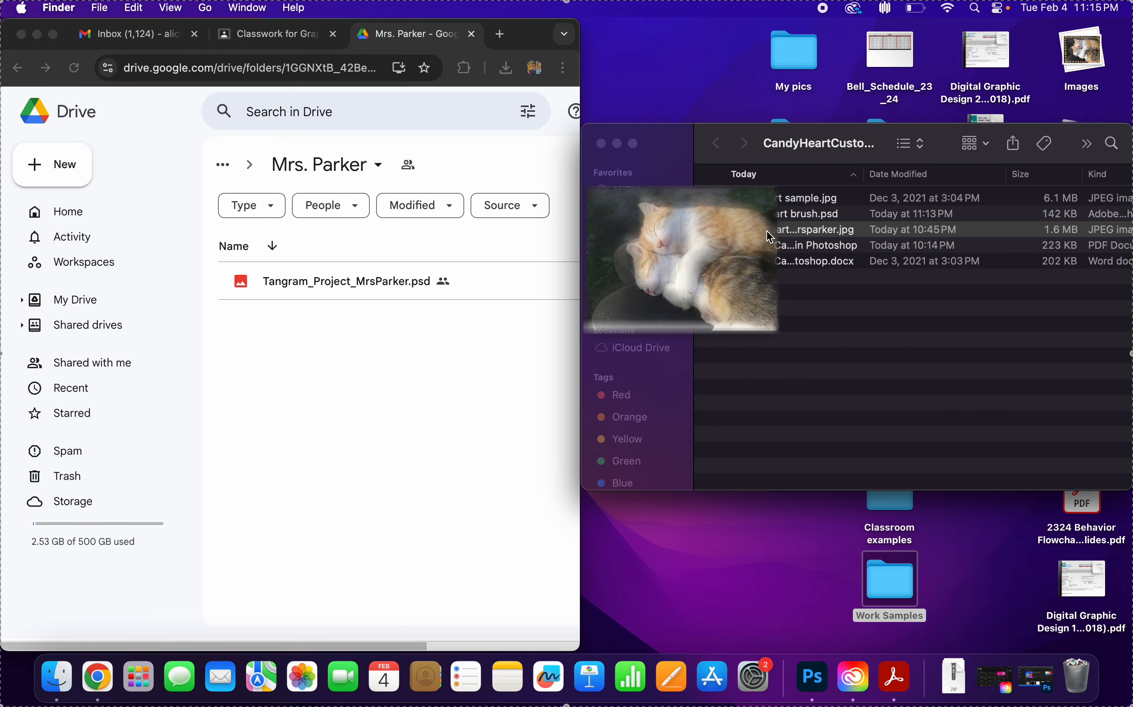
Minimise the Finder window, expand the Desktop's Images stack and preview the exported candy-heart-final photo.
click(617, 143)
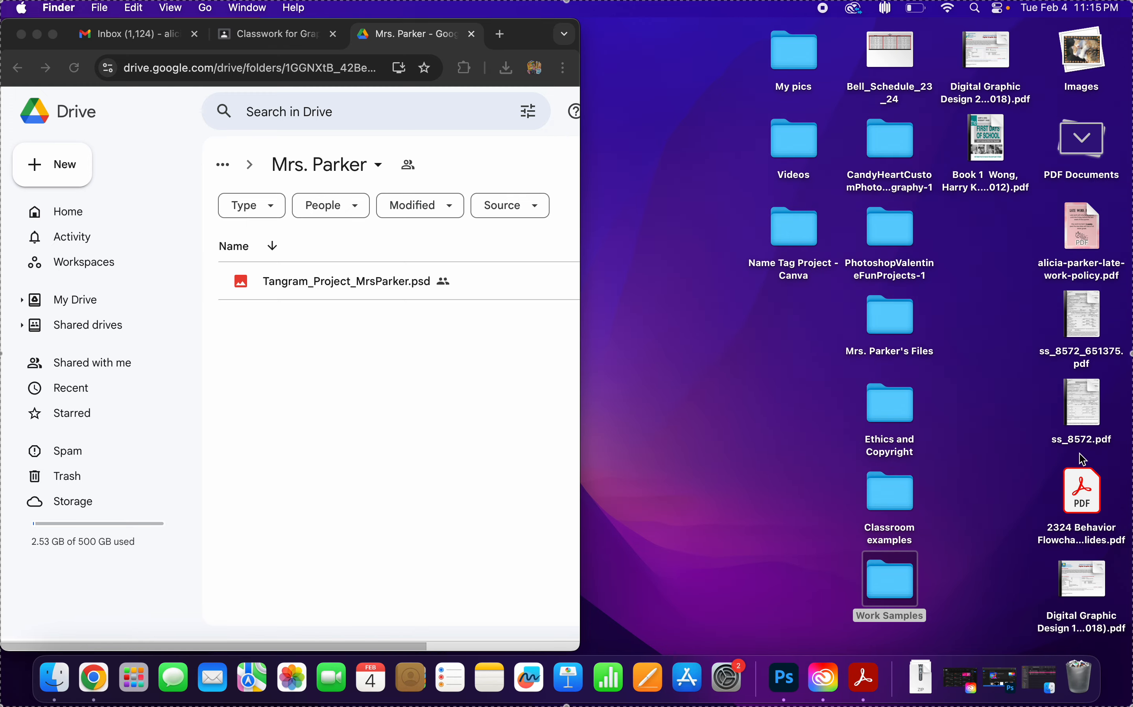
click(1089, 50)
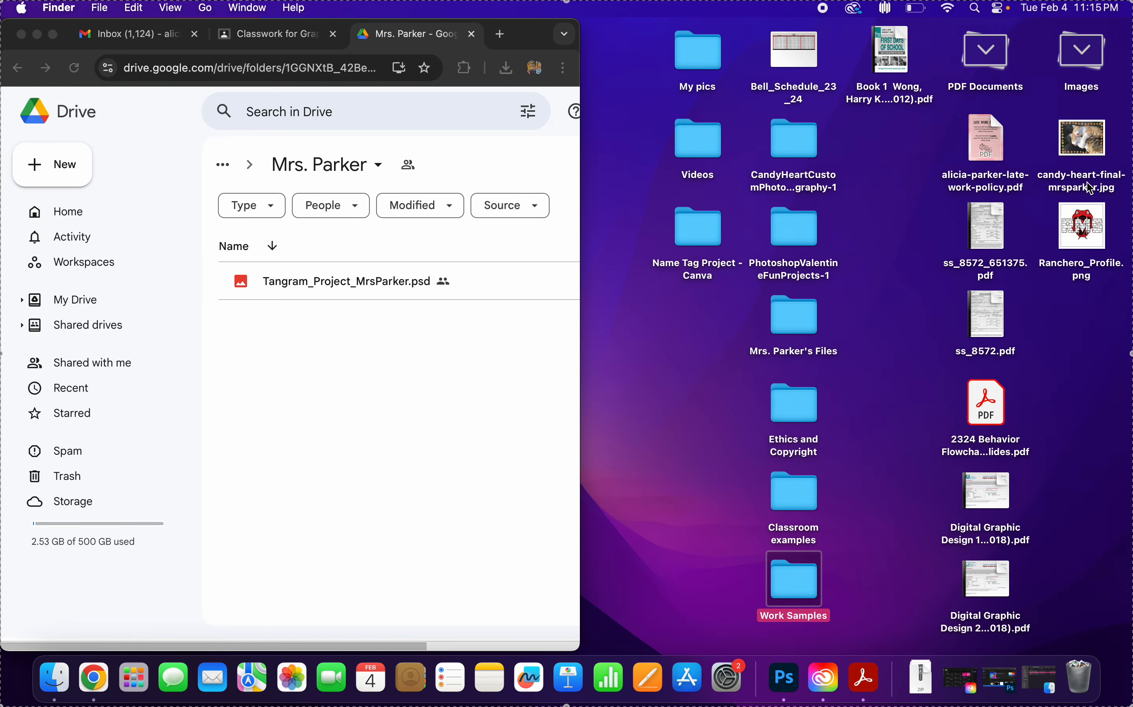
click(1080, 138)
key(space)
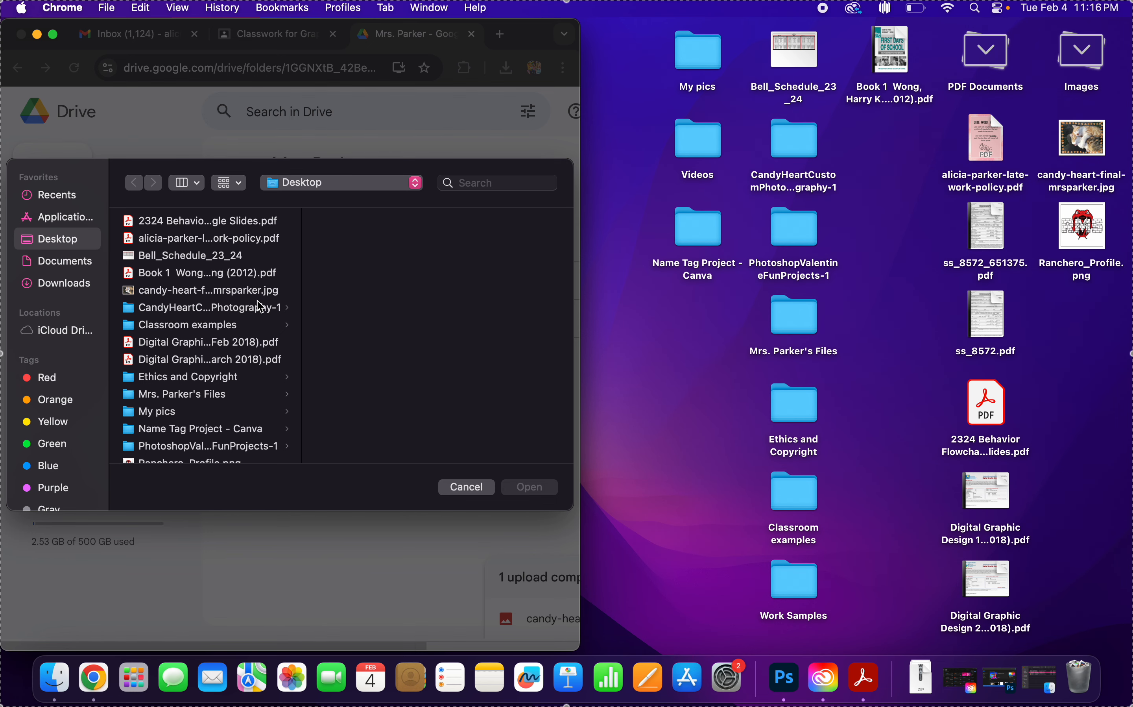
Upload candy heart brush.psd from the Desktop's candy heart project folder to the teacher's Drive folder.
click(252, 324)
click(257, 308)
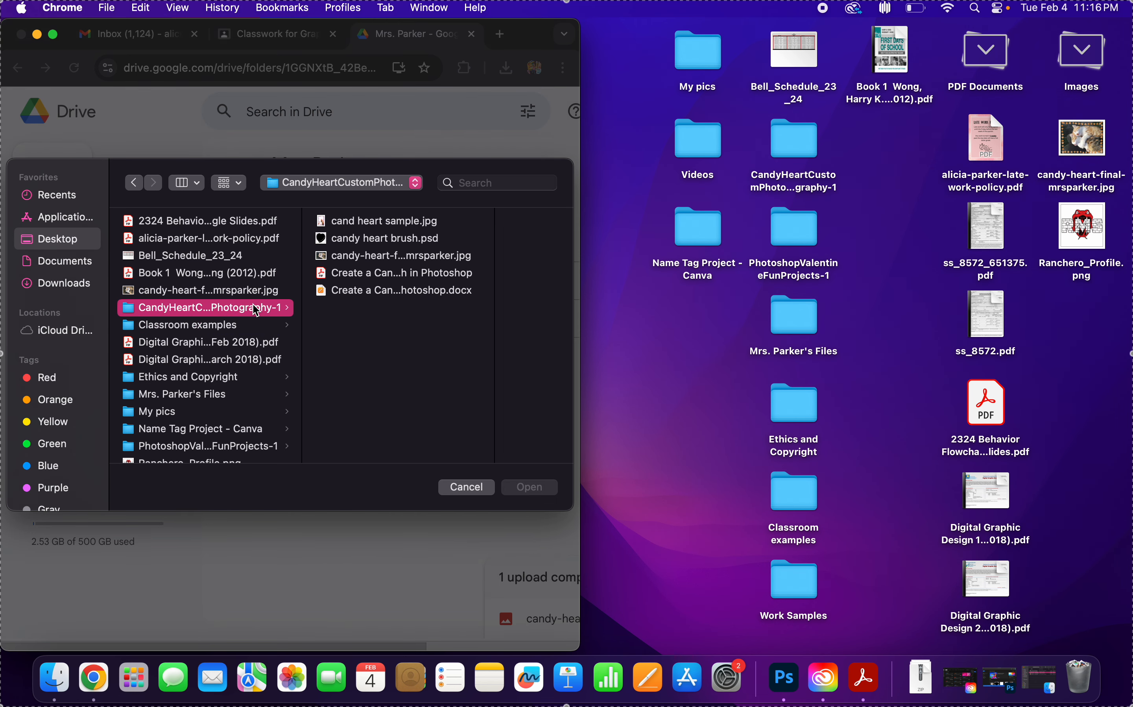
click(388, 239)
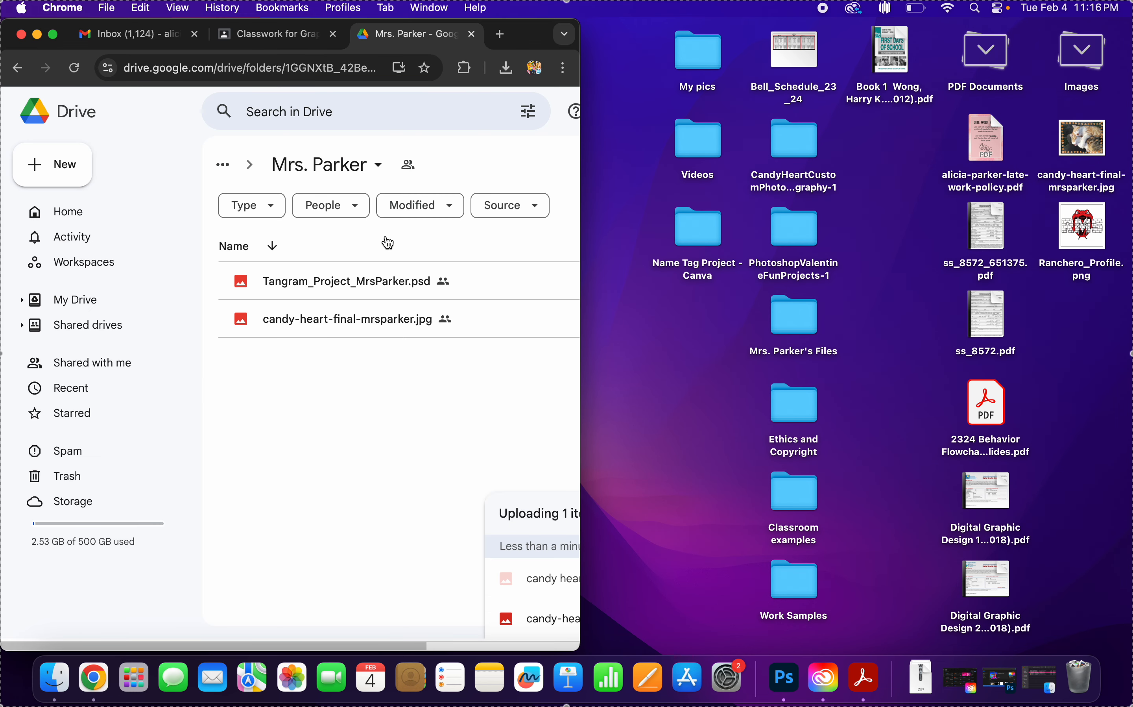